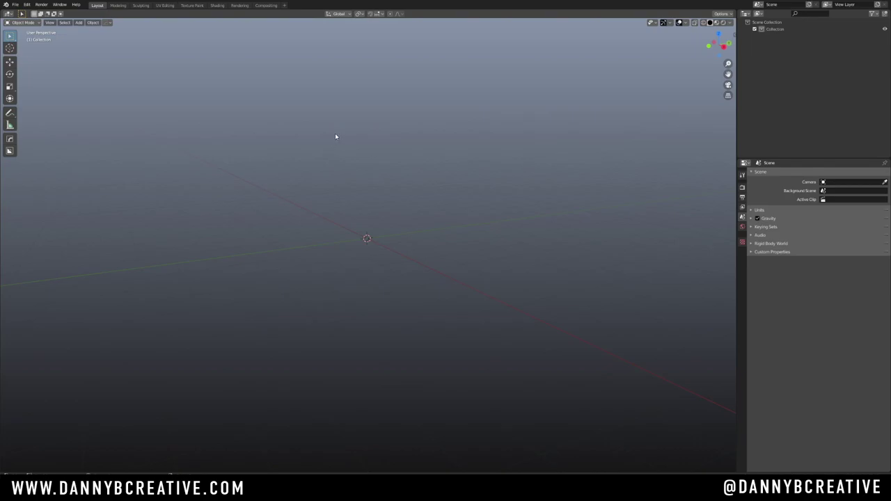
Switch to the right orthographic view and add a Quad Sphere at the scene origin
{"action": "scroll", "coordinate": [347, 230], "scroll_direction": "up", "scroll_amount": 1}
{"action": "mouse_move", "coordinate": [348, 253]}
{"action": "middle_mouse_down"}
{"action": "mouse_move", "coordinate": [348, 265]}
{"action": "mouse_move", "coordinate": [354, 258]}
{"action": "middle_mouse_up"}
{"action": "middle_click_drag", "start_coordinate": [328, 206], "coordinate": [349, 198]}
{"action": "key", "text": "KP_3"}
{"action": "key", "text": "KP_5"}
{"action": "key", "text": "shift+a"}
{"action": "mouse_move", "coordinate": [453, 222]}
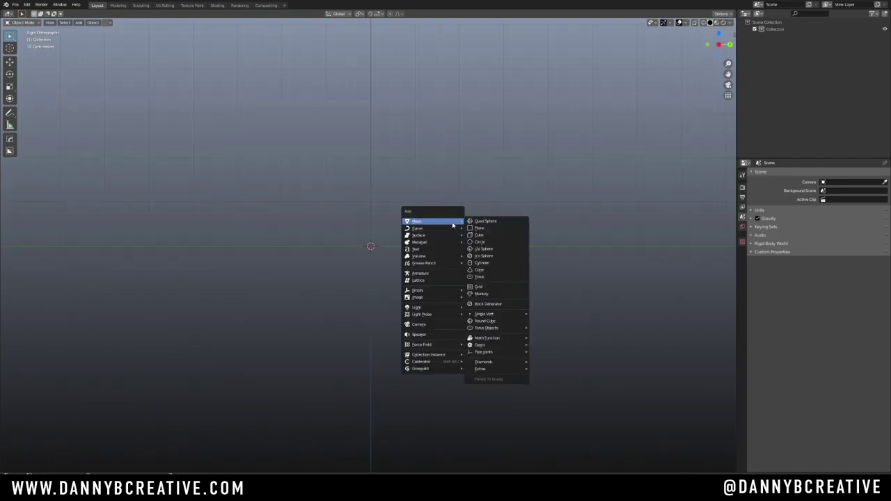
{"action": "left_click", "coordinate": [486, 222]}
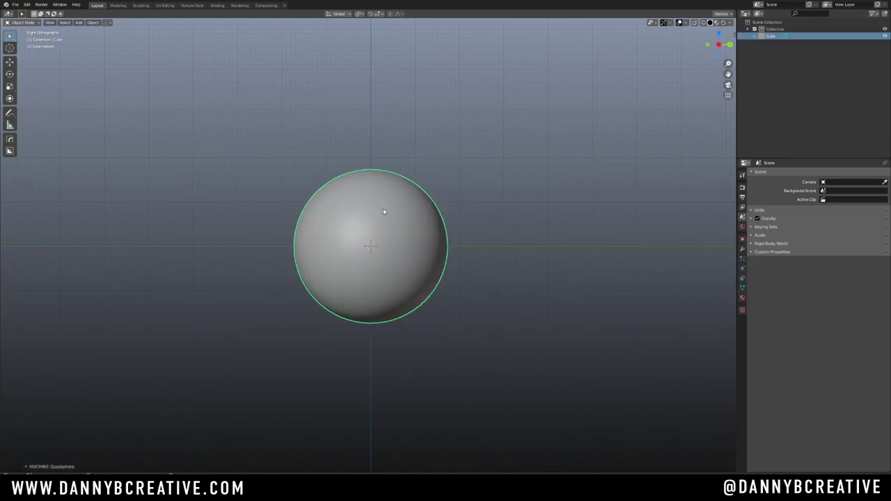
Examine the quad sphere's topology from several angles using the viewport wireframe overlay
{"action": "middle_click_drag", "start_coordinate": [382, 224], "coordinate": [393, 247]}
{"action": "scroll", "coordinate": [397, 257], "scroll_direction": "down", "scroll_amount": 1}
{"action": "middle_click_drag", "start_coordinate": [393, 247], "coordinate": [388, 255]}
{"action": "scroll", "coordinate": [390, 244], "scroll_direction": "up", "scroll_amount": 1}
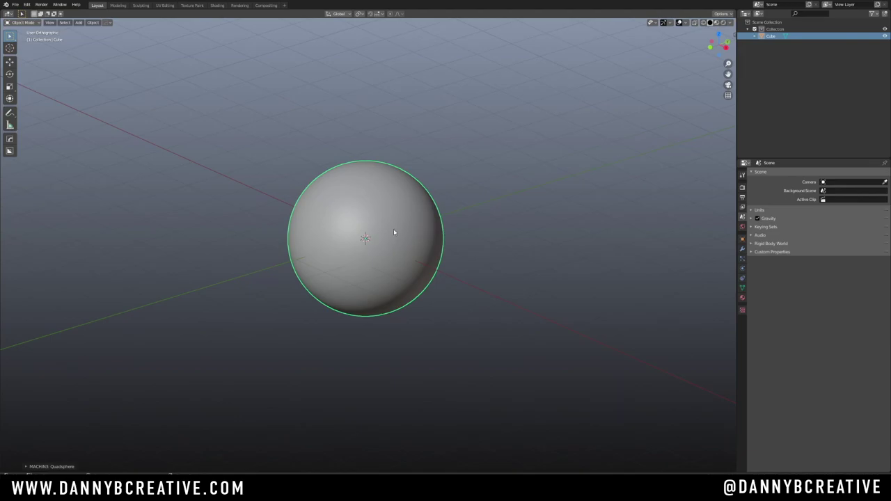
{"action": "key", "text": "KP_3"}
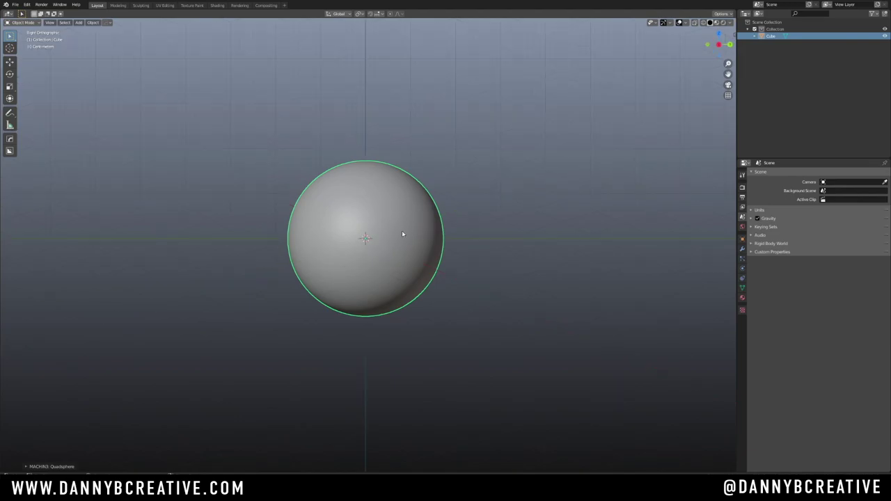
{"action": "scroll", "coordinate": [414, 230], "scroll_direction": "up", "scroll_amount": 2}
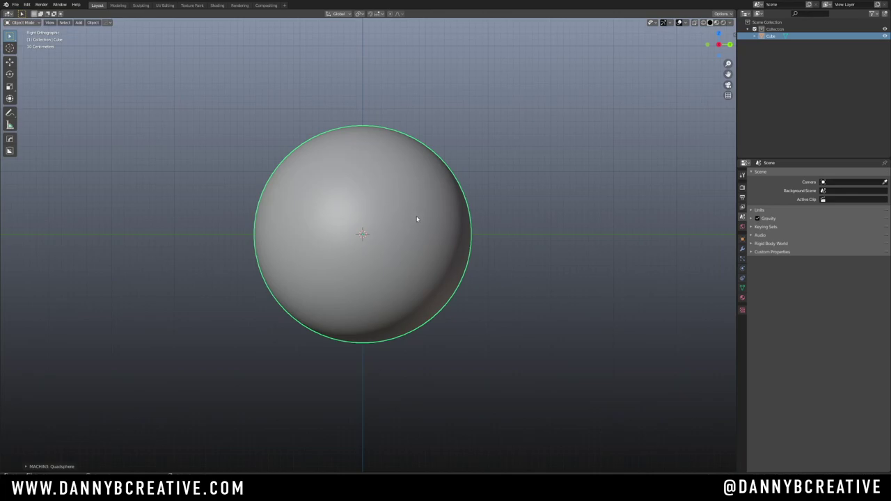
{"action": "key", "text": "alt+v"}
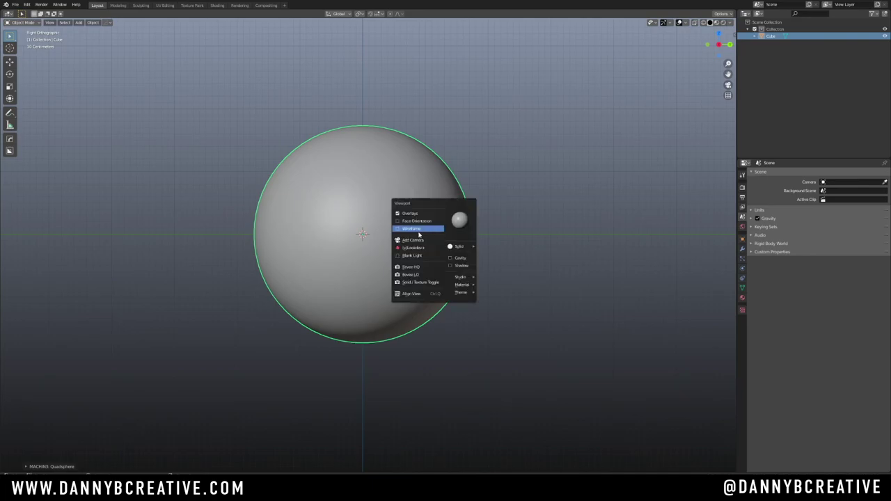
{"action": "left_click", "coordinate": [419, 233]}
{"action": "middle_click_drag", "start_coordinate": [412, 237], "coordinate": [401, 225], "text": "ctrl"}
{"action": "middle_click_drag", "start_coordinate": [400, 226], "coordinate": [428, 224]}
{"action": "key", "text": "KP_3"}
Delete the lower half of the sphere in Edit Mode with X-ray on, and return to Object Mode
{"action": "key", "text": "Tab"}
{"action": "left_click", "coordinate": [375, 182]}
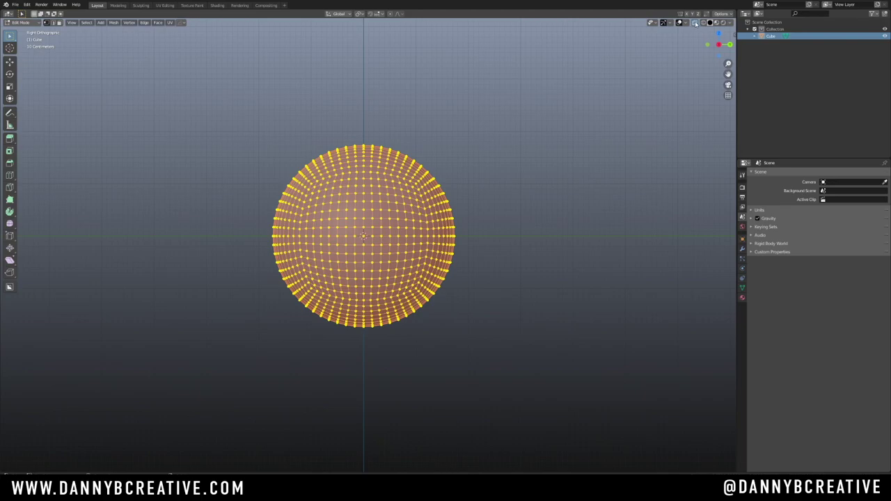
{"action": "left_click_drag", "start_coordinate": [184, 411], "coordinate": [543, 237]}
{"action": "key", "text": "ctrl+x"}
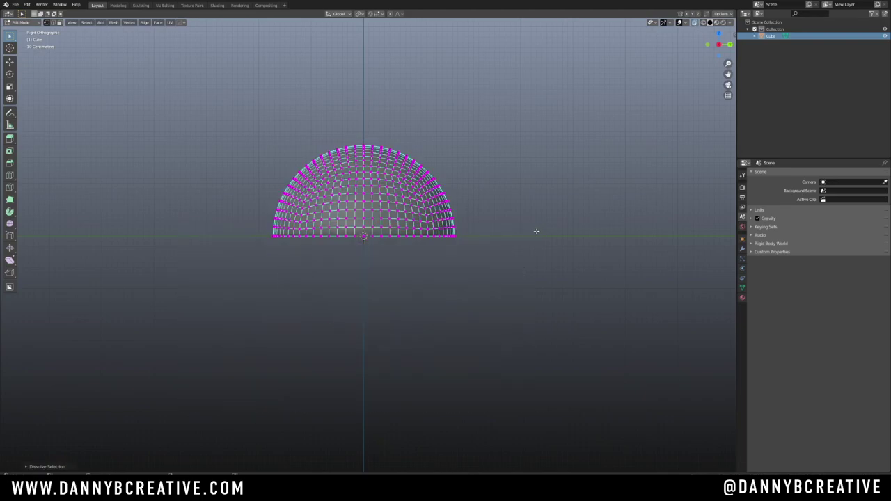
{"action": "key", "text": "Tab"}
{"action": "left_click", "coordinate": [473, 169]}
Apply the HardOps Sharpen operation to the half sphere with 30° sharpness and 60° auto smooth
{"action": "mouse_move", "coordinate": [382, 225]}
{"action": "middle_mouse_down"}
{"action": "mouse_move", "coordinate": [457, 206]}
{"action": "mouse_move", "coordinate": [441, 250]}
{"action": "middle_mouse_up"}
{"action": "right_click", "coordinate": [436, 243]}
{"action": "left_click", "coordinate": [421, 239]}
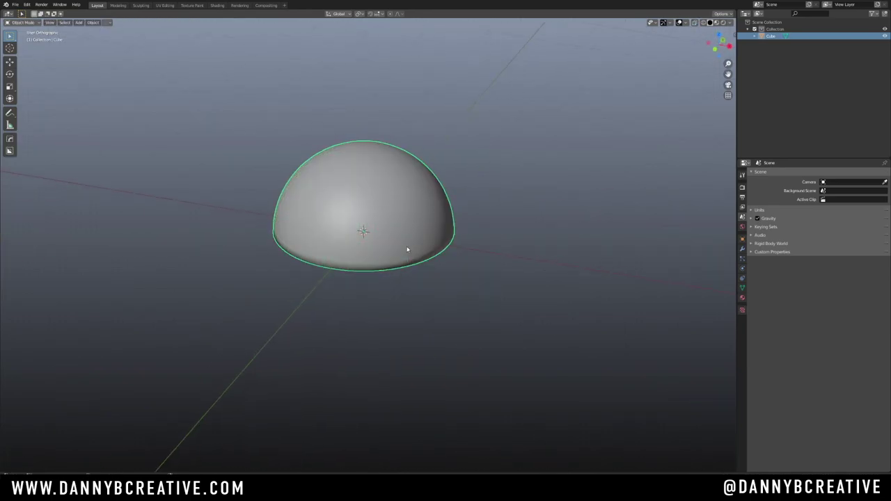
{"action": "scroll", "coordinate": [414, 195], "scroll_direction": "up", "scroll_amount": 1}
{"action": "key", "text": "q"}
{"action": "left_click", "coordinate": [397, 207]}
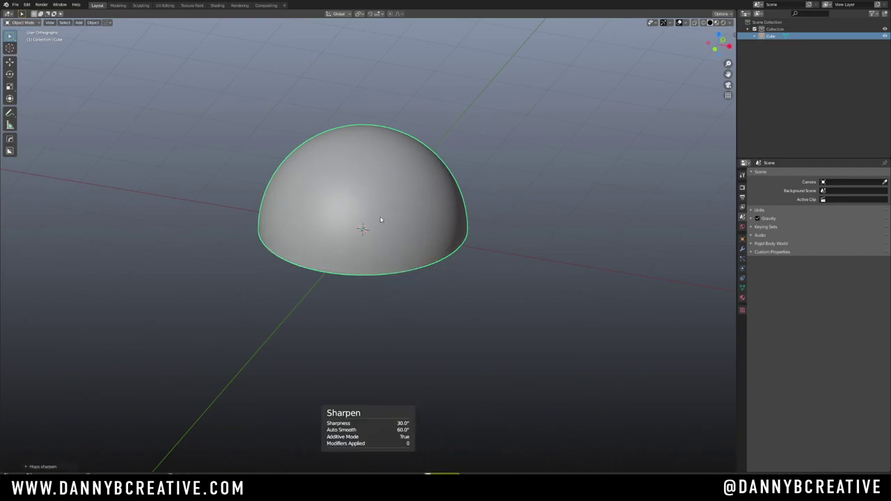
{"action": "scroll", "coordinate": [384, 248], "scroll_direction": "up", "scroll_amount": 1}
{"action": "middle_click_drag", "start_coordinate": [384, 249], "coordinate": [411, 213]}
{"action": "middle_click_drag", "start_coordinate": [411, 214], "coordinate": [360, 254], "text": "ctrl"}
{"action": "mouse_move", "coordinate": [372, 238]}
{"action": "middle_mouse_down", "text": "ctrl"}
{"action": "mouse_move", "coordinate": [374, 251]}
{"action": "mouse_move", "coordinate": [382, 223]}
{"action": "middle_mouse_up", "text": "ctrl"}
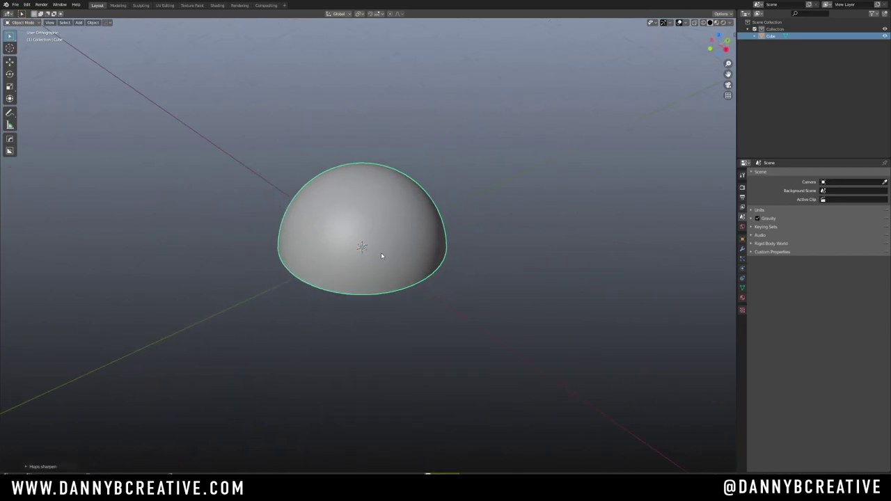
Examine the half sphere's rim and flat underside in both Edit Mode and Object Mode
{"action": "key", "text": "Tab"}
{"action": "middle_click_drag", "start_coordinate": [376, 259], "coordinate": [409, 207]}
{"action": "left_click", "coordinate": [382, 185]}
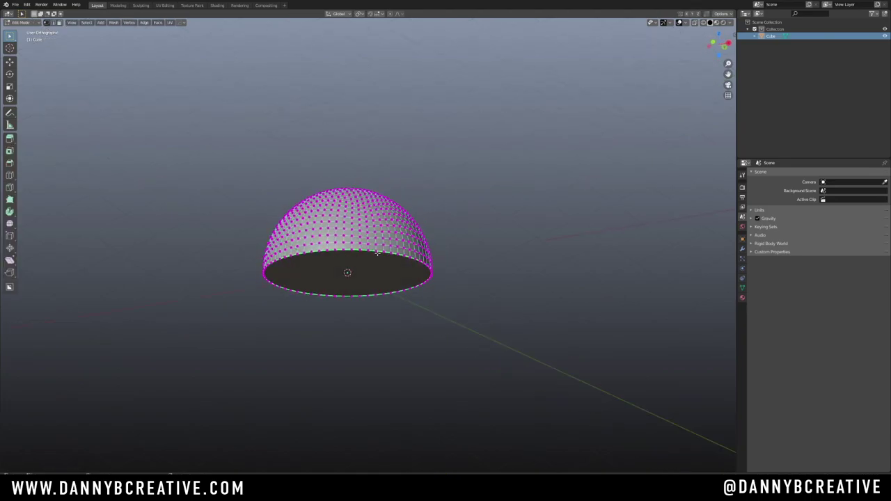
{"action": "mouse_move", "coordinate": [369, 255]}
{"action": "middle_mouse_down"}
{"action": "mouse_move", "coordinate": [362, 240]}
{"action": "mouse_move", "coordinate": [368, 270]}
{"action": "middle_mouse_up"}
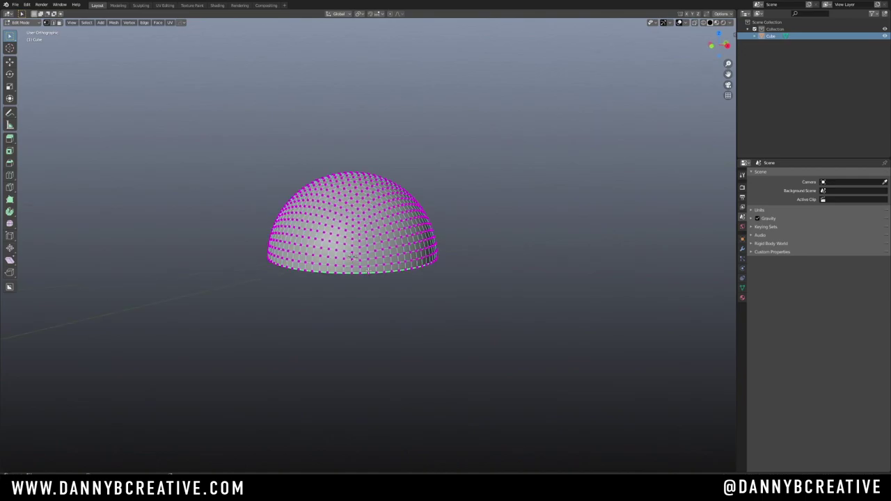
{"action": "key", "text": "Tab"}
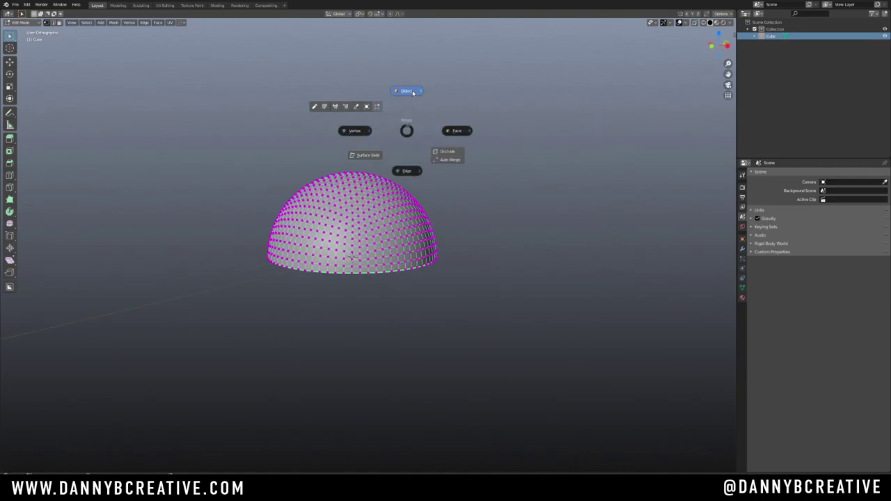
{"action": "left_click", "coordinate": [406, 92]}
{"action": "middle_click_drag", "start_coordinate": [469, 206], "coordinate": [425, 265], "text": "ctrl"}
{"action": "middle_click_drag", "start_coordinate": [425, 264], "coordinate": [401, 218]}
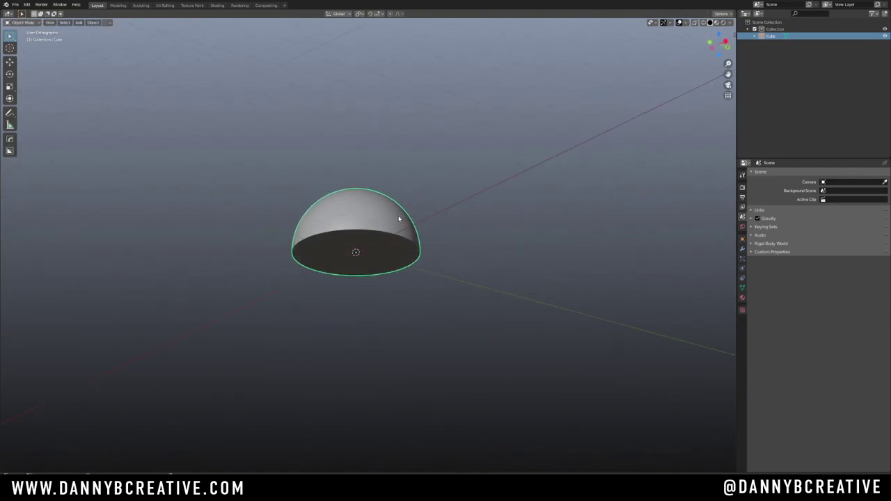
Extrude the half sphere's flat bottom face about 3.1 m straight down to form a domed cylinder body
{"action": "key", "text": "Tab"}
{"action": "left_click", "coordinate": [529, 204]}
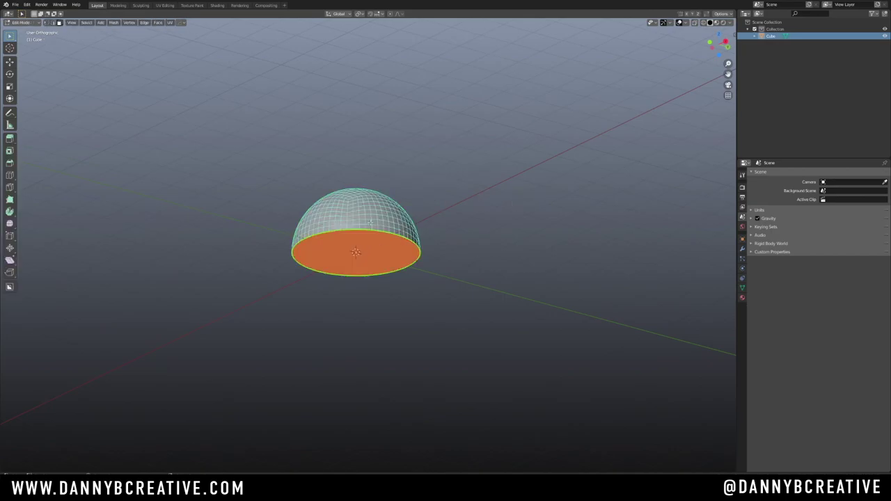
{"action": "key", "text": "KP_1"}
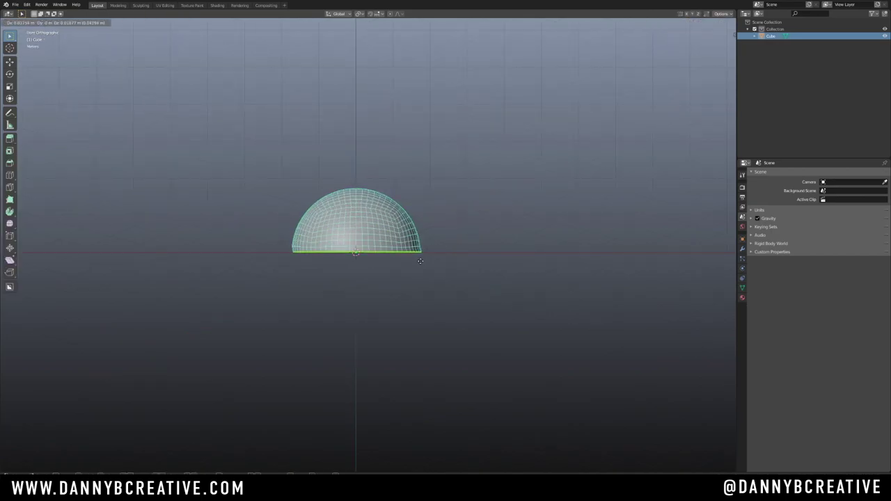
{"action": "key", "text": "e"}
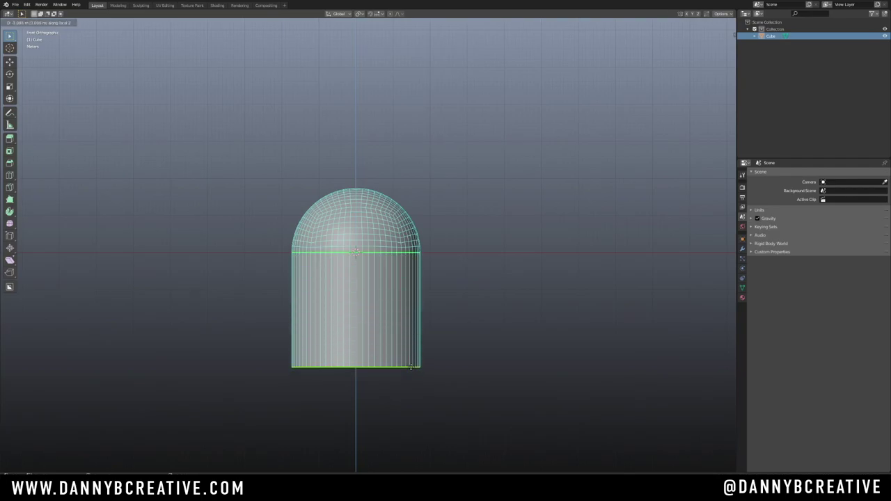
{"action": "left_click", "coordinate": [410, 369]}
{"action": "scroll", "coordinate": [400, 298], "scroll_direction": "down", "scroll_amount": 2}
{"action": "key", "text": "Tab"}
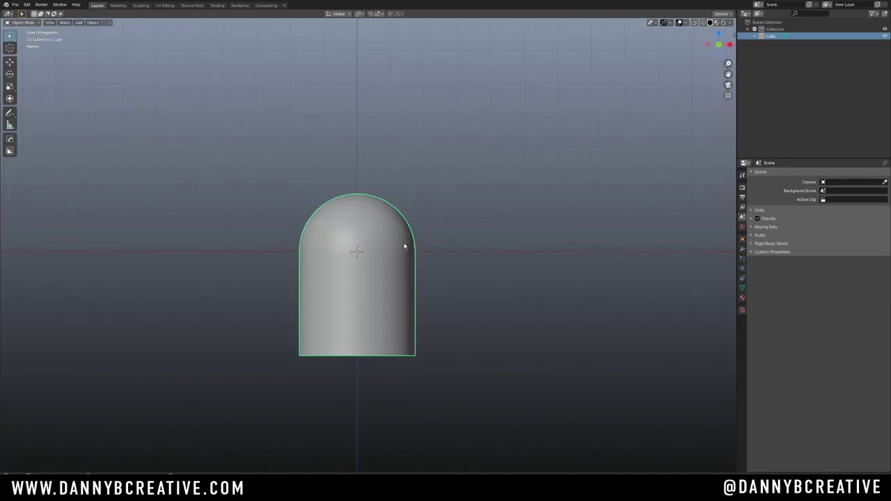
Apply Csharp to the domed body at 30° sharpness and check its edge marking in Edit Mode
{"action": "scroll", "coordinate": [398, 272], "scroll_direction": "up", "scroll_amount": 1}
{"action": "key", "text": "q"}
{"action": "left_click", "coordinate": [392, 281]}
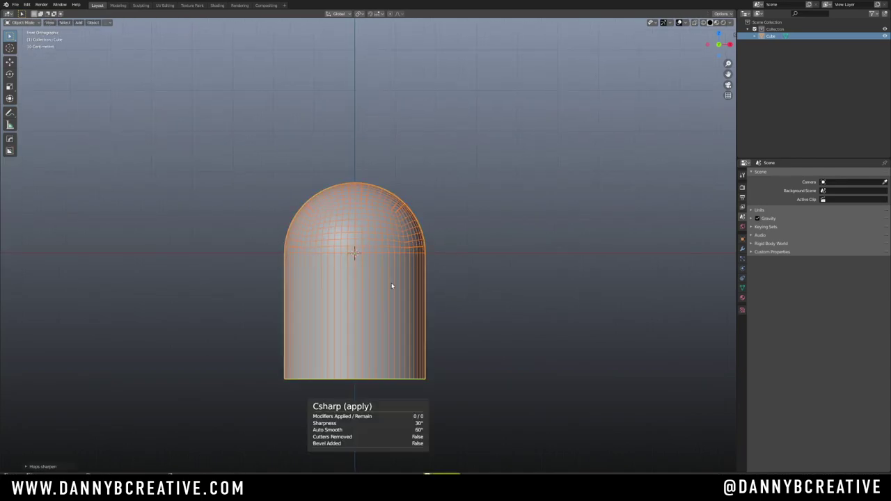
{"action": "scroll", "coordinate": [396, 274], "scroll_direction": "up", "scroll_amount": 1}
{"action": "middle_click_drag", "start_coordinate": [396, 274], "coordinate": [398, 202], "text": "shift"}
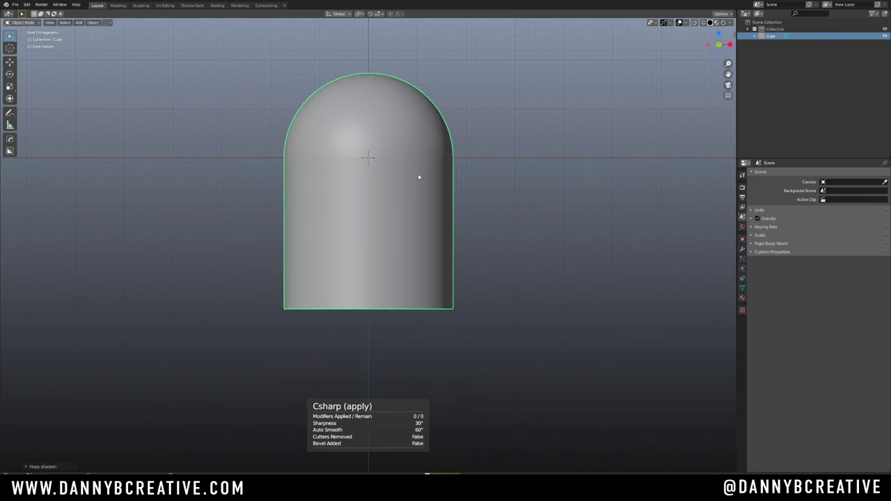
{"action": "scroll", "coordinate": [415, 187], "scroll_direction": "down", "scroll_amount": 2}
{"action": "key", "text": "Tab"}
{"action": "key", "text": "Tab"}
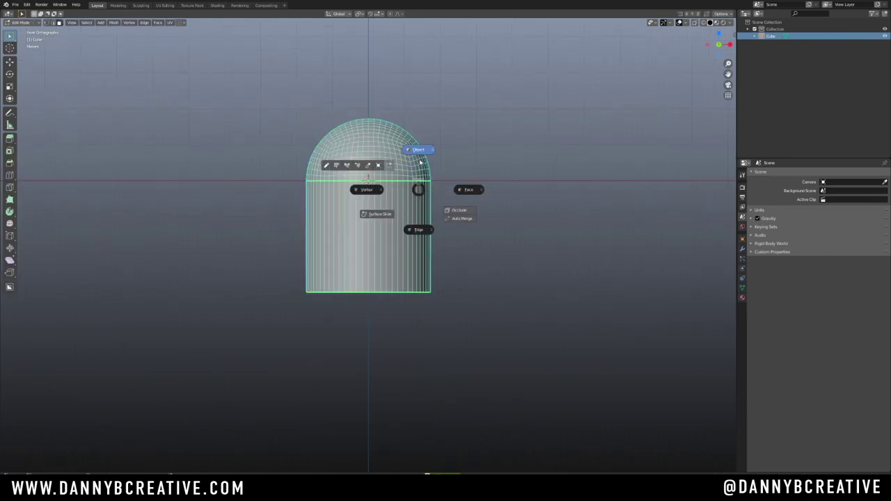
Try the additive Sharpen operation on the domed body and recheck its marked edges in Edit Mode
{"action": "key", "text": "q"}
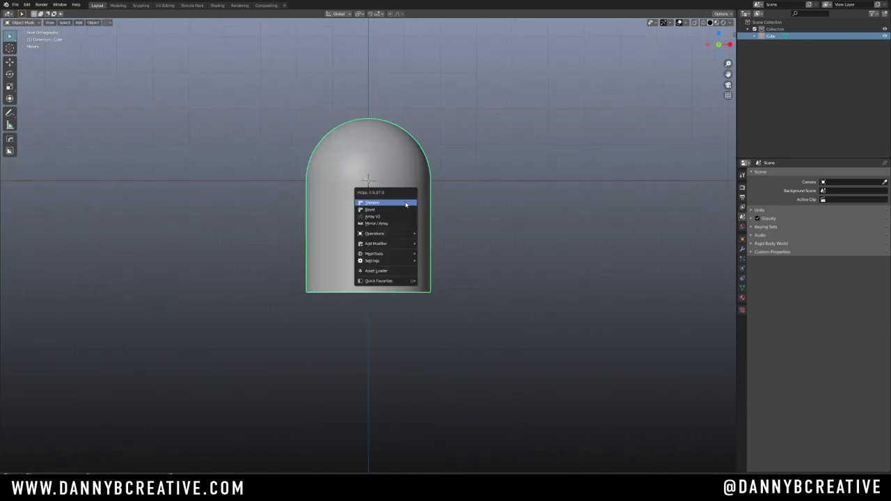
{"action": "left_click", "coordinate": [409, 203]}
{"action": "key", "text": "Tab"}
{"action": "key", "text": "Tab"}
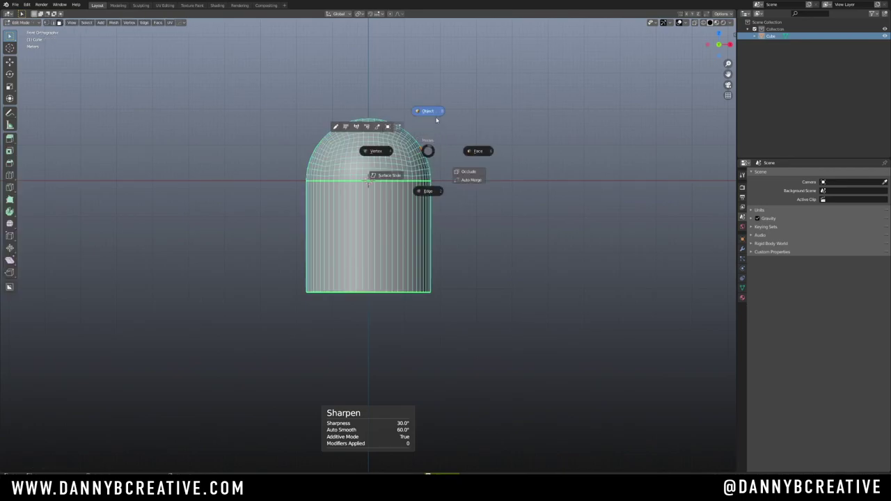
Recalculate the domed body's sharp edges with Resharp at 30° sharpness and check the mesh in Edit Mode
{"action": "key", "text": "q"}
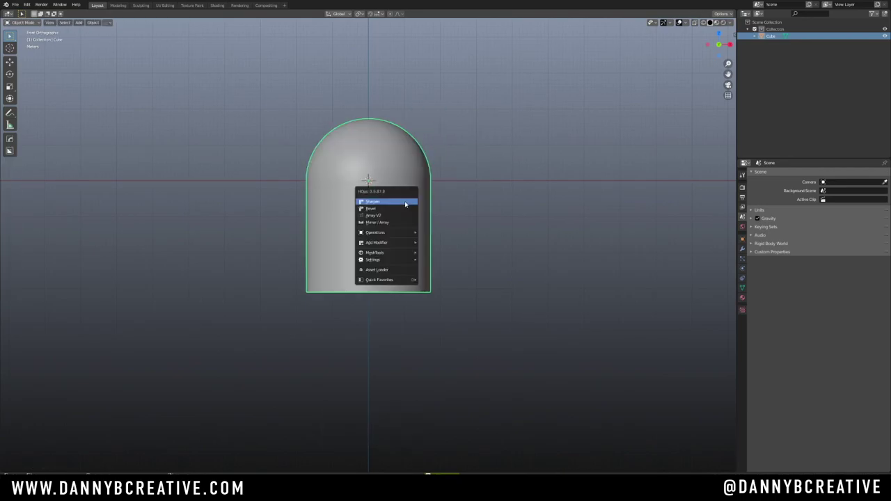
{"action": "left_click", "coordinate": [408, 202]}
{"action": "key", "text": "Tab"}
{"action": "left_click", "coordinate": [422, 121]}
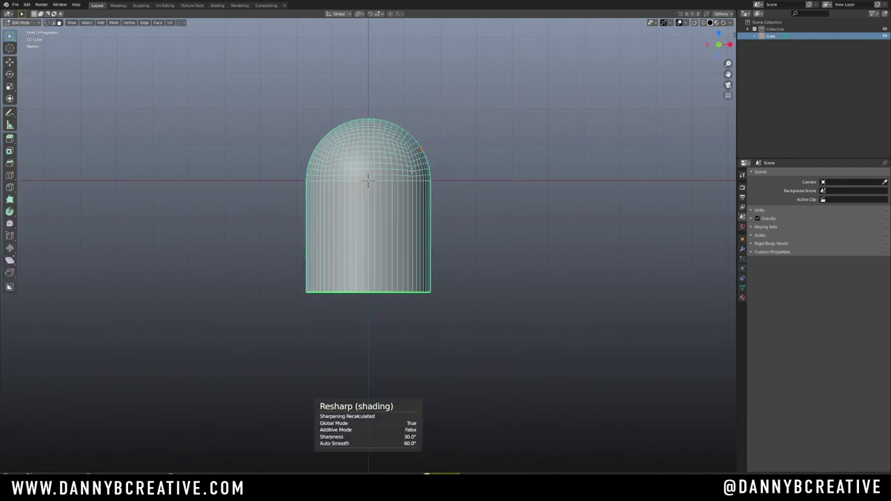
{"action": "key", "text": "Tab"}
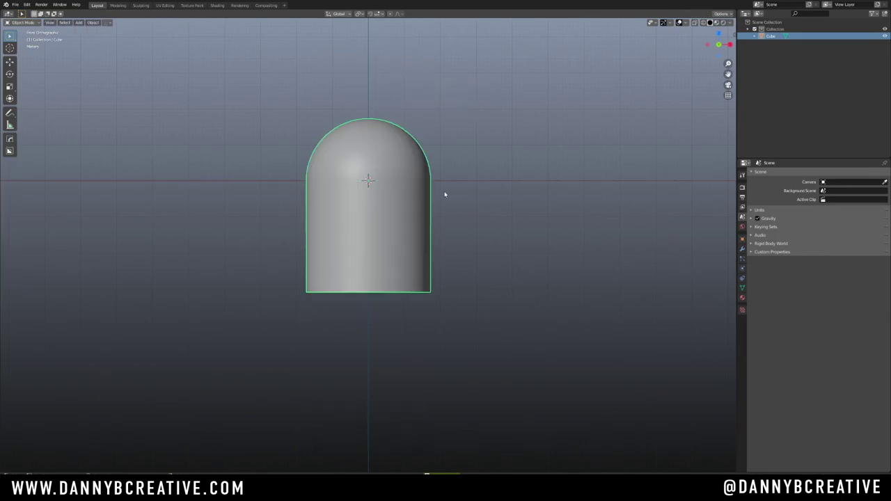
Deselect the domed body and add a cylinder mesh at the scene origin
{"action": "middle_click_drag", "start_coordinate": [403, 189], "coordinate": [403, 215], "text": "ctrl"}
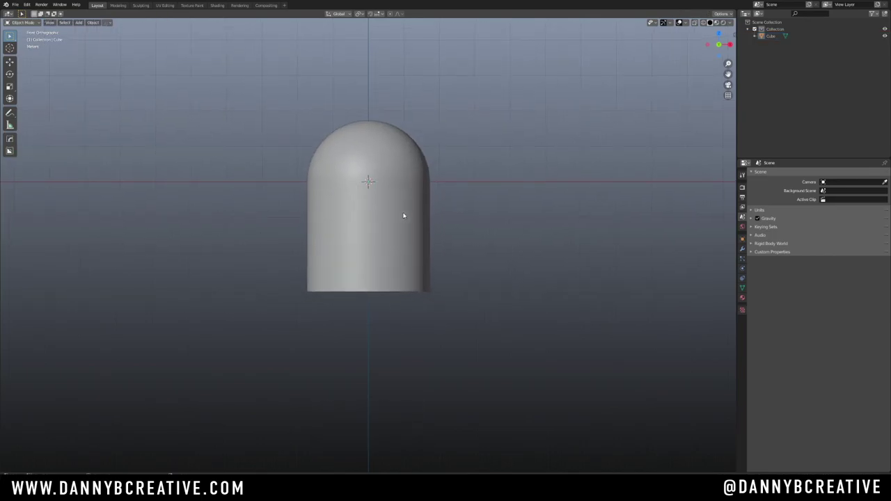
{"action": "key", "text": "shift+a"}
{"action": "mouse_move", "coordinate": [404, 220]}
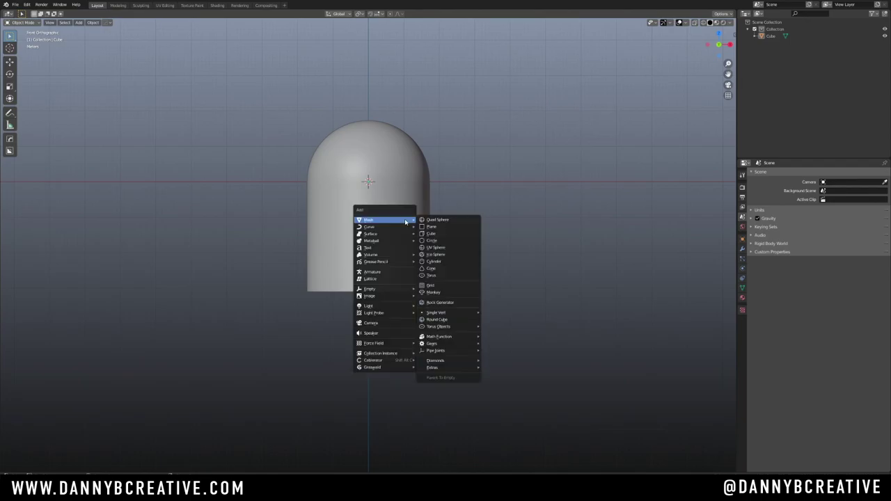
{"action": "left_click", "coordinate": [453, 261]}
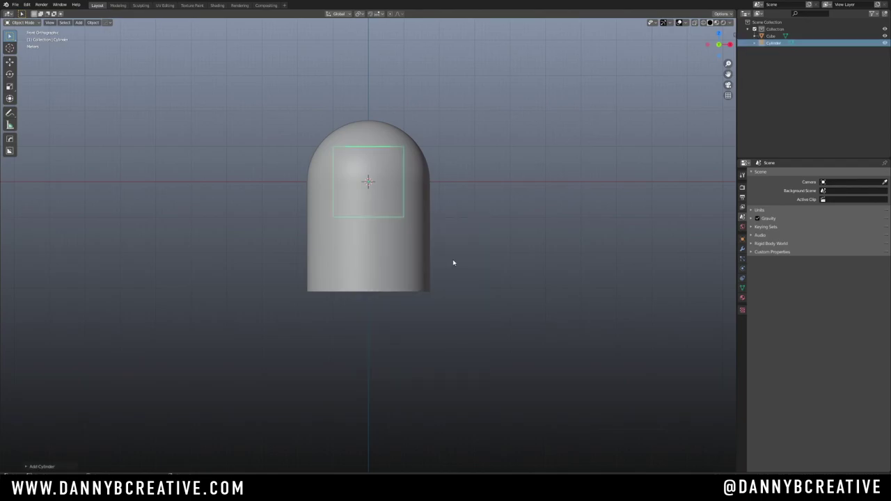
{"action": "key", "text": "Tab"}
{"action": "left_click", "coordinate": [419, 208]}
{"action": "key", "text": "Tab"}
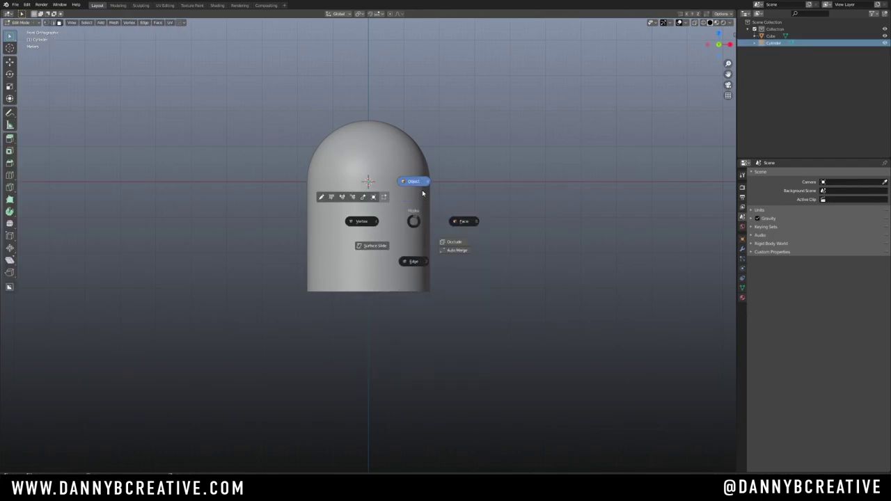
{"action": "left_click", "coordinate": [421, 192]}
Select the domed body and turn on the wireframe display to show its mesh lines
{"action": "left_click", "coordinate": [416, 201]}
{"action": "key", "text": "q"}
{"action": "left_click", "coordinate": [411, 225]}
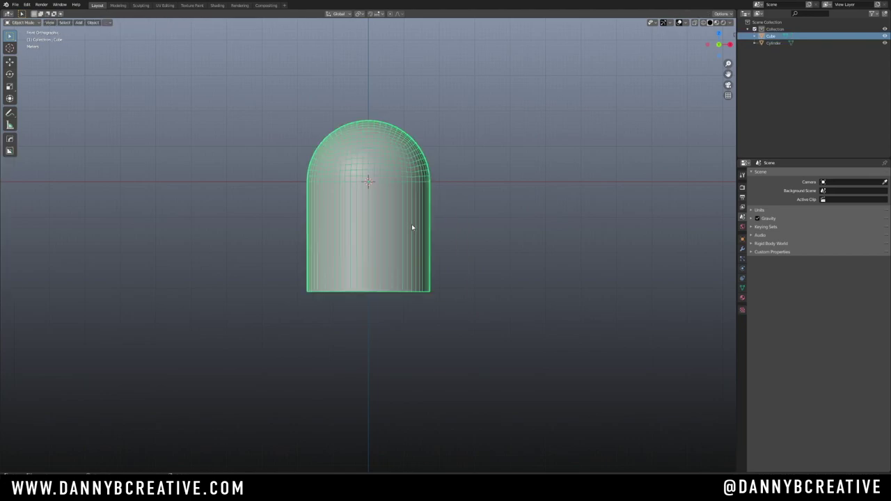
{"action": "key", "text": "Tab"}
{"action": "left_click", "coordinate": [417, 204]}
{"action": "key", "text": "Tab"}
Rotate the cylinder 90° about the X axis and move it along Y so it protrudes from the body's front
{"action": "left_click", "coordinate": [780, 44]}
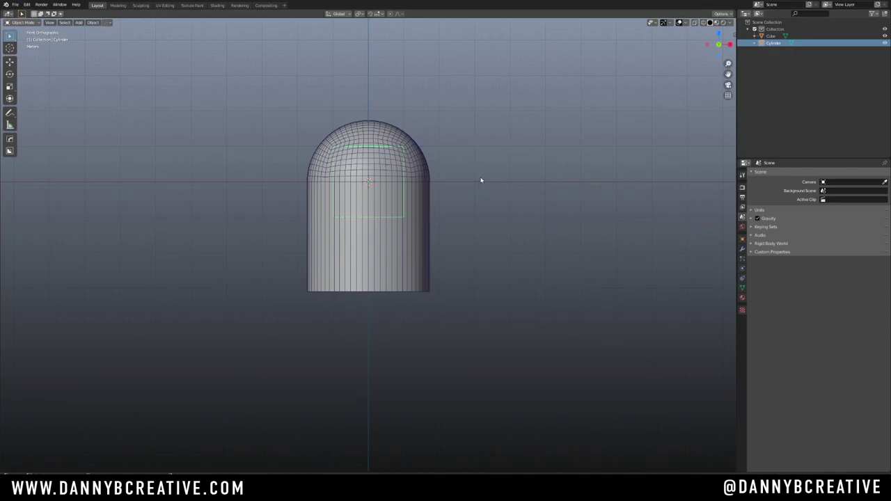
{"action": "type", "text": "sx90"}
{"action": "key", "text": "Return"}
{"action": "middle_click_drag", "start_coordinate": [501, 132], "coordinate": [437, 203]}
{"action": "key", "text": "g"}
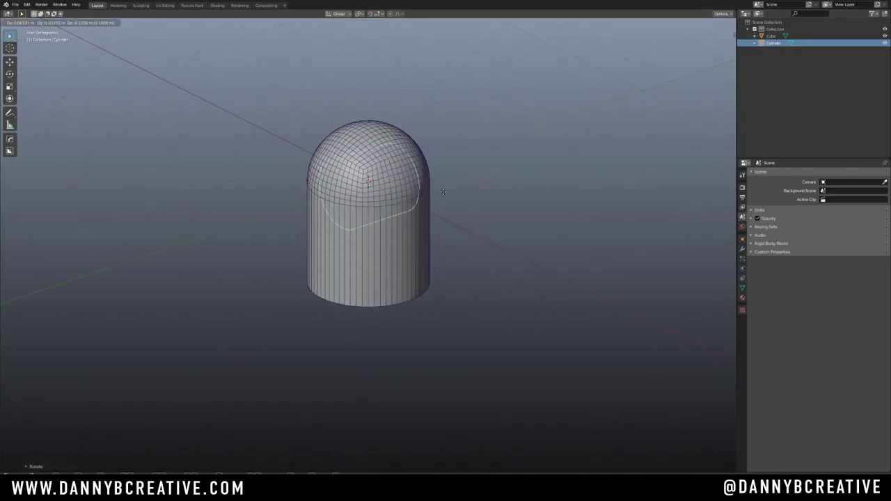
{"action": "key", "text": "y"}
{"action": "left_click", "coordinate": [395, 220]}
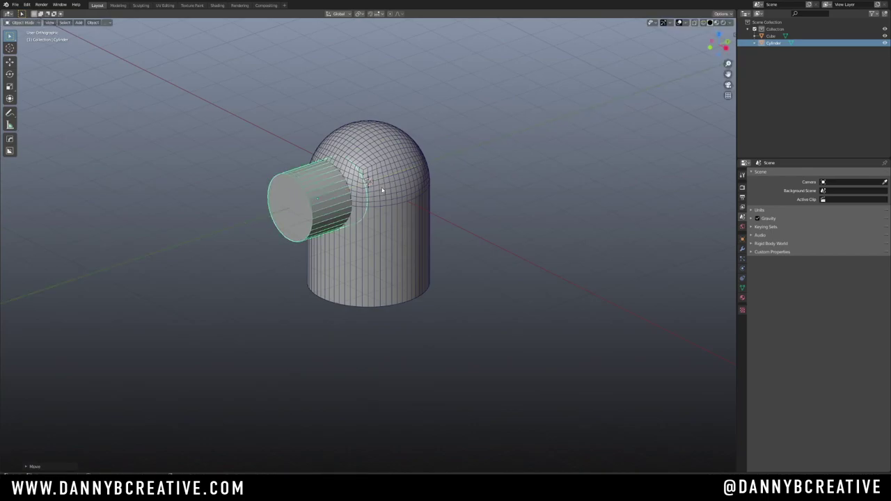
Delete the cylinder protruding from the domed body's front
{"action": "key", "text": "x"}
{"action": "key", "text": "x"}
{"action": "left_click", "coordinate": [341, 205]}
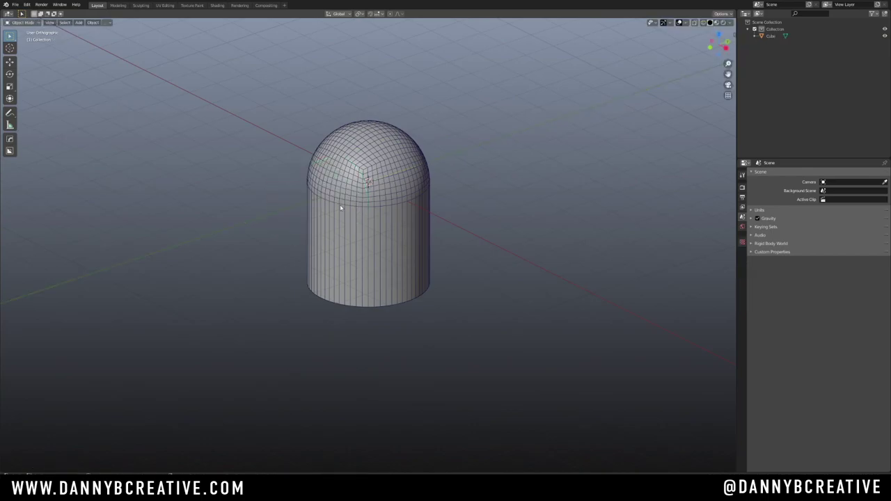
Add a cylinder mesh at the scene origin with 100 vertices and a 90° X rotation
{"action": "key", "text": "KP_1"}
{"action": "middle_click_drag", "start_coordinate": [360, 267], "coordinate": [399, 216], "text": "shift"}
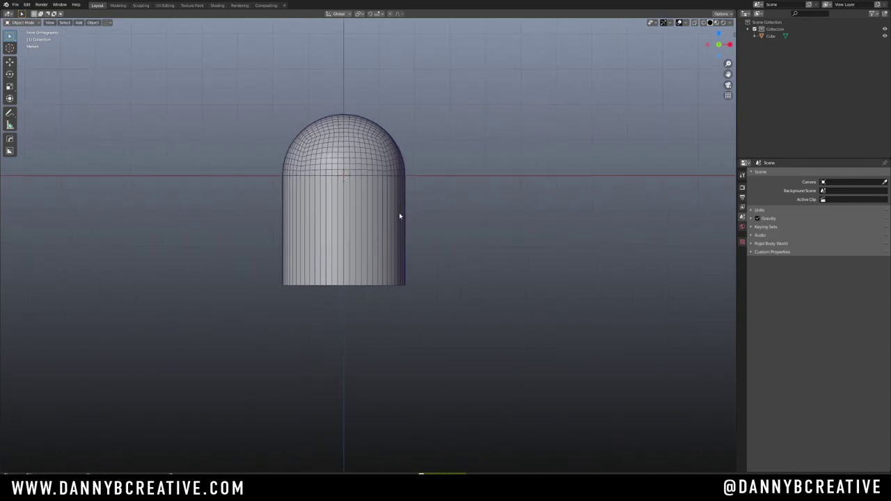
{"action": "key", "text": "shift+a"}
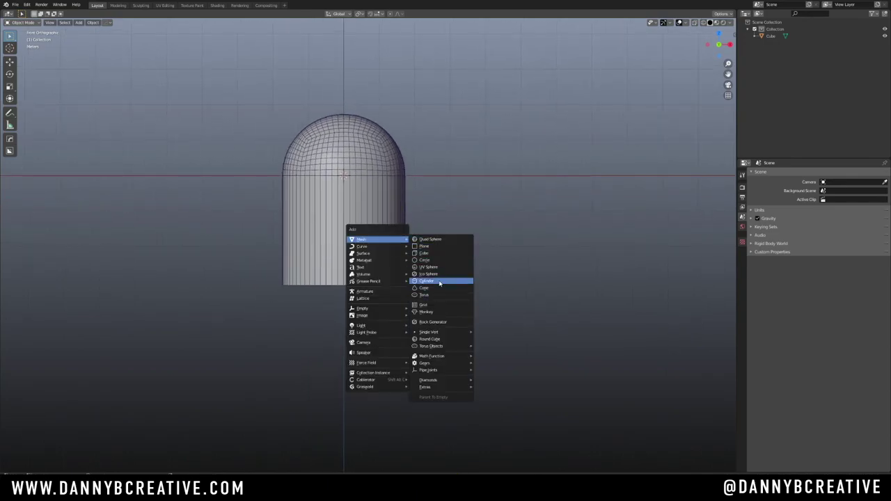
{"action": "left_click", "coordinate": [414, 281]}
{"action": "left_click", "coordinate": [47, 465]}
{"action": "left_click", "coordinate": [94, 383]}
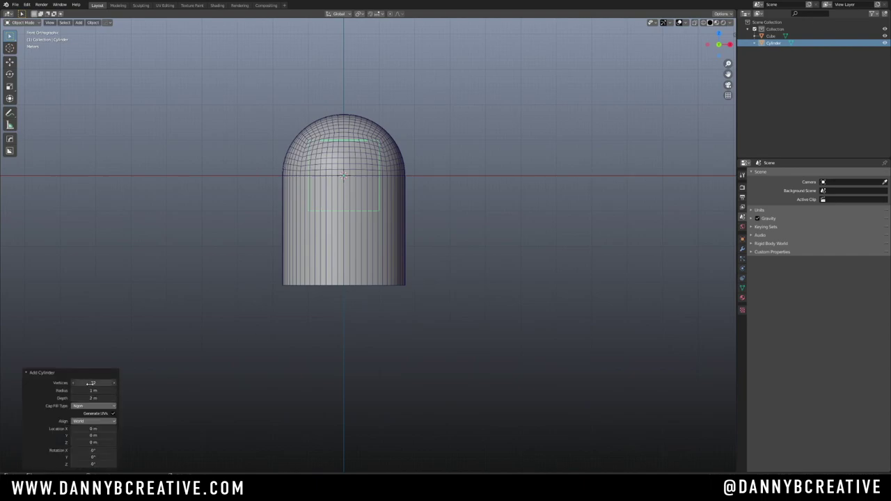
{"action": "type", "text": "100"}
{"action": "key", "text": "Return"}
{"action": "left_click", "coordinate": [94, 451]}
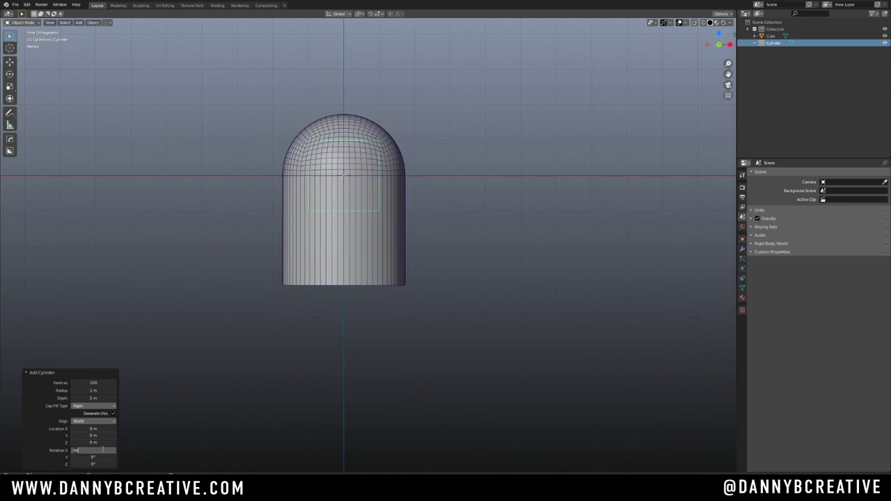
{"action": "type", "text": "90"}
{"action": "key", "text": "Return"}
Move the new cylinder about 1.79 m along negative Y so it protrudes from the body's front
{"action": "middle_click_drag", "start_coordinate": [435, 205], "coordinate": [385, 200]}
{"action": "left_click", "coordinate": [391, 186]}
{"action": "key", "text": "ctrl+z"}
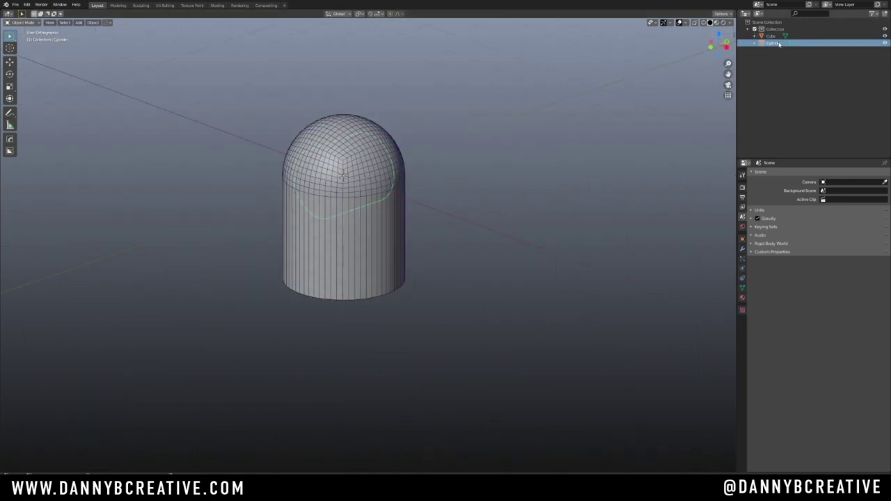
{"action": "key", "text": "g"}
{"action": "key", "text": "y"}
{"action": "left_click", "coordinate": [410, 213]}
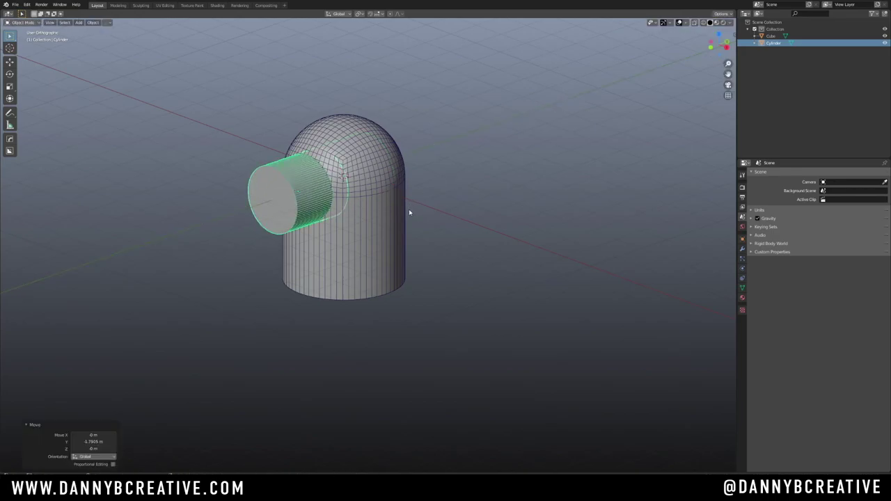
Turn off the wireframe display and sharpen the cylinder with 30° sharpness and a 60° auto smooth angle
{"action": "right_click", "coordinate": [399, 218]}
{"action": "left_click", "coordinate": [398, 214]}
{"action": "scroll", "coordinate": [397, 202], "scroll_direction": "up", "scroll_amount": 2}
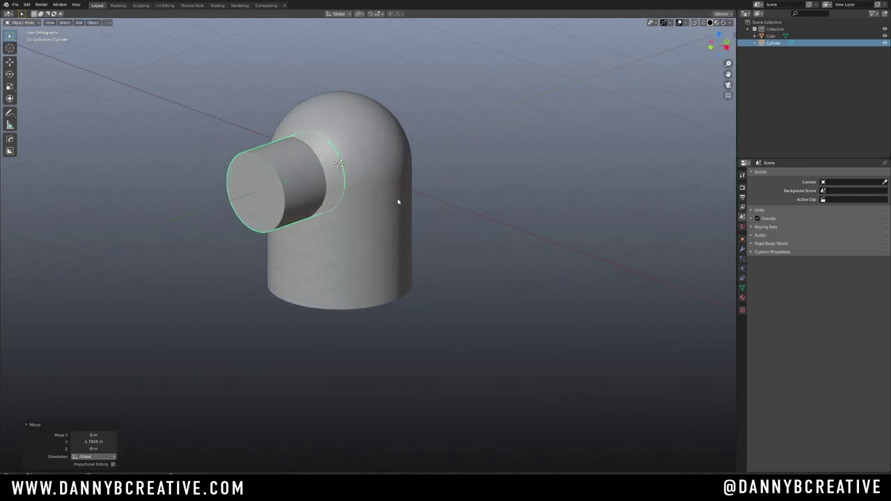
{"action": "key", "text": "q"}
{"action": "left_click", "coordinate": [397, 173]}
{"action": "scroll", "coordinate": [365, 198], "scroll_direction": "up", "scroll_amount": 2}
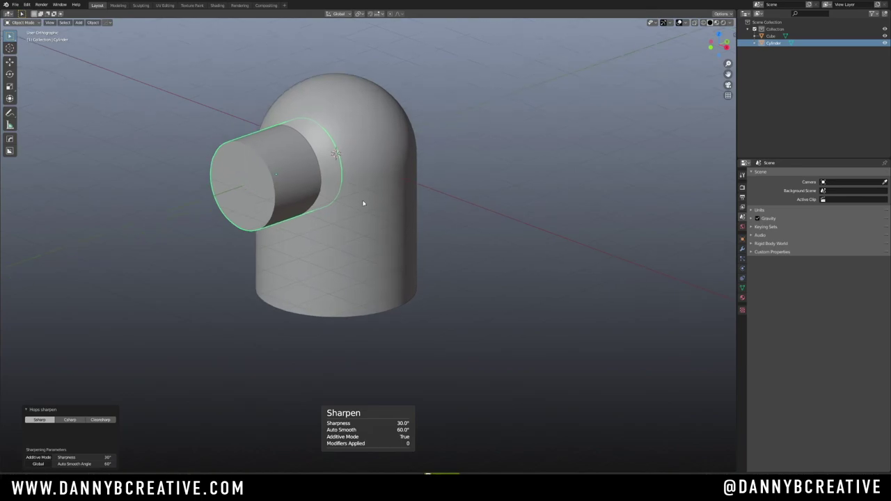
Scale the cylinder by about 0.793 overall and 0.83 along X, and move it about 1.47 m down along Z
{"action": "key", "text": "KP_1"}
{"action": "scroll", "coordinate": [411, 216], "scroll_direction": "up", "scroll_amount": 3}
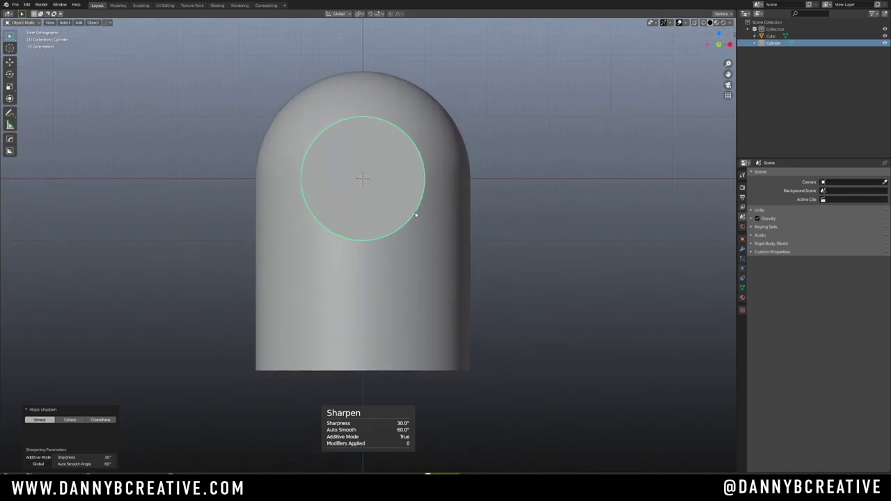
{"action": "scroll", "coordinate": [406, 196], "scroll_direction": "down", "scroll_amount": 1}
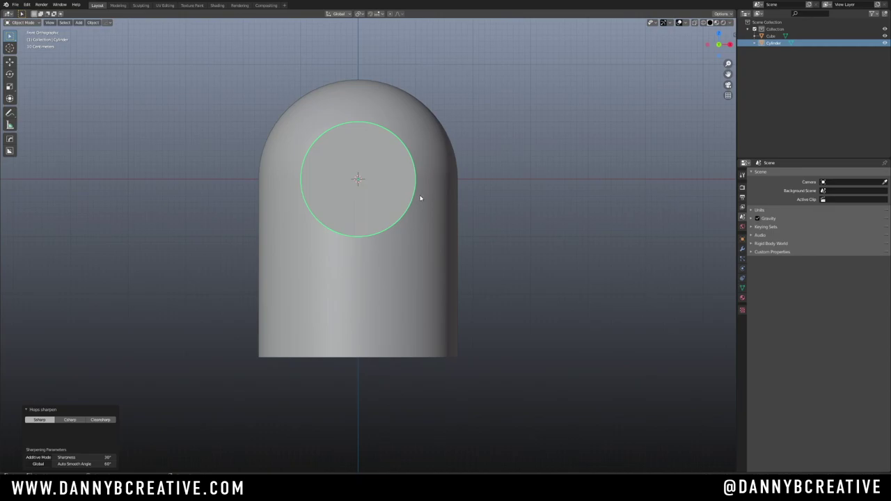
{"action": "key", "text": "s"}
{"action": "left_click", "coordinate": [407, 193]}
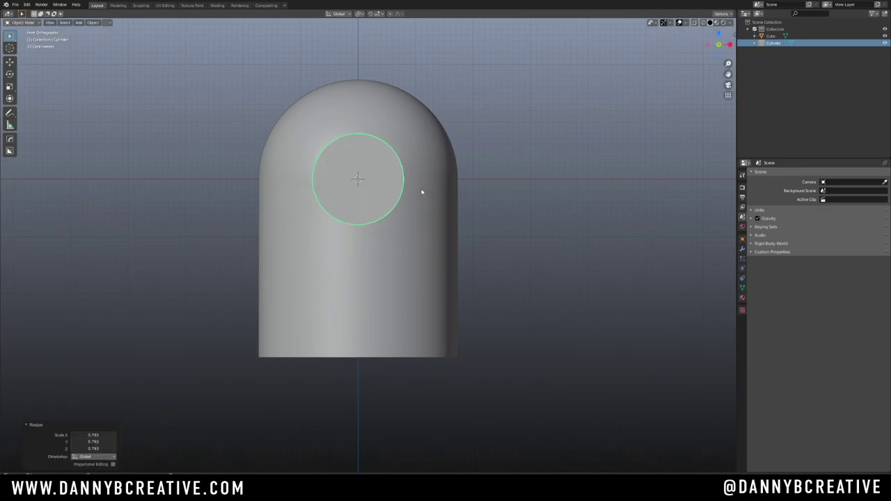
{"action": "key", "text": "s"}
{"action": "key", "text": "x"}
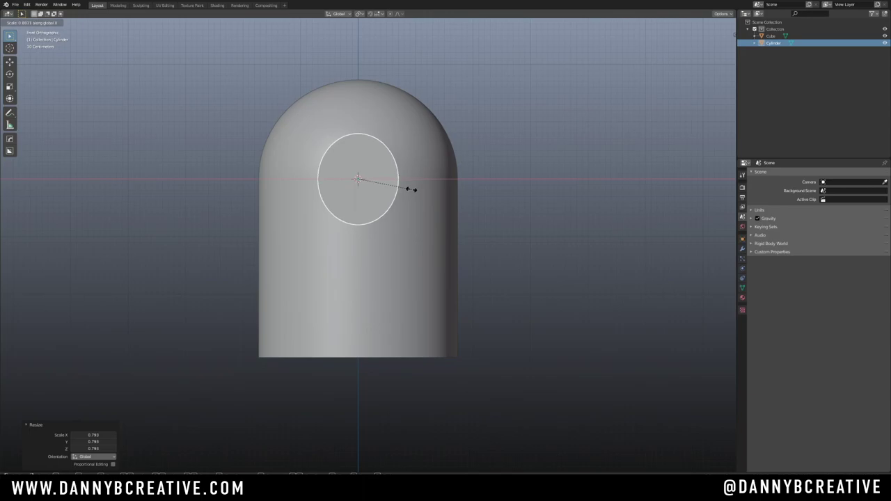
{"action": "left_click", "coordinate": [407, 195]}
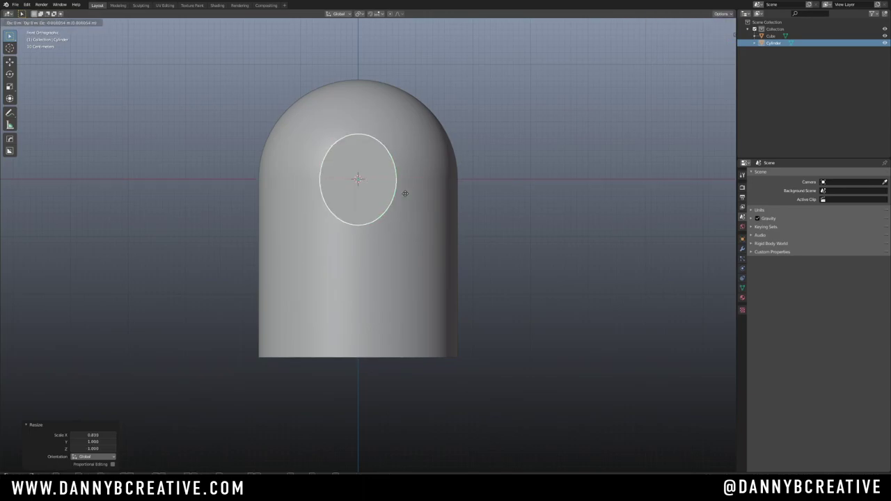
{"action": "left_click", "coordinate": [416, 272]}
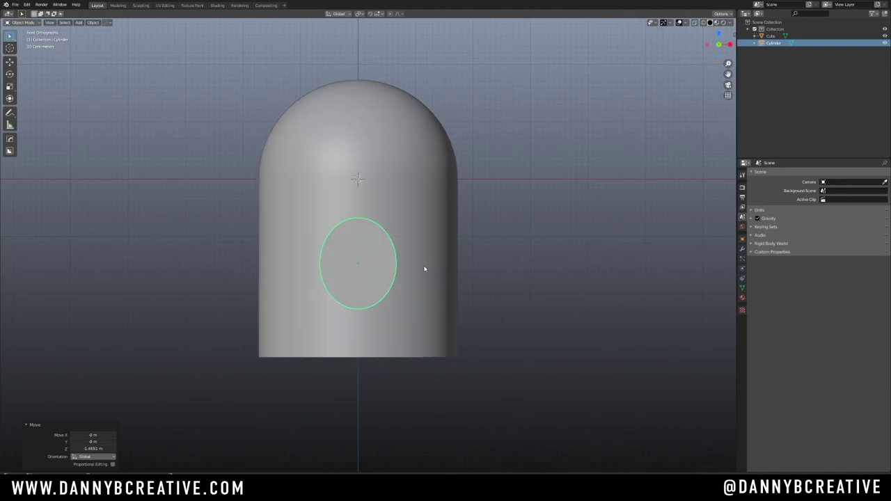
Turn on the wireframe display and move the cylinder about 0.74 m along X from the body's centre
{"action": "left_click", "coordinate": [496, 248]}
{"action": "key", "text": "alt+v"}
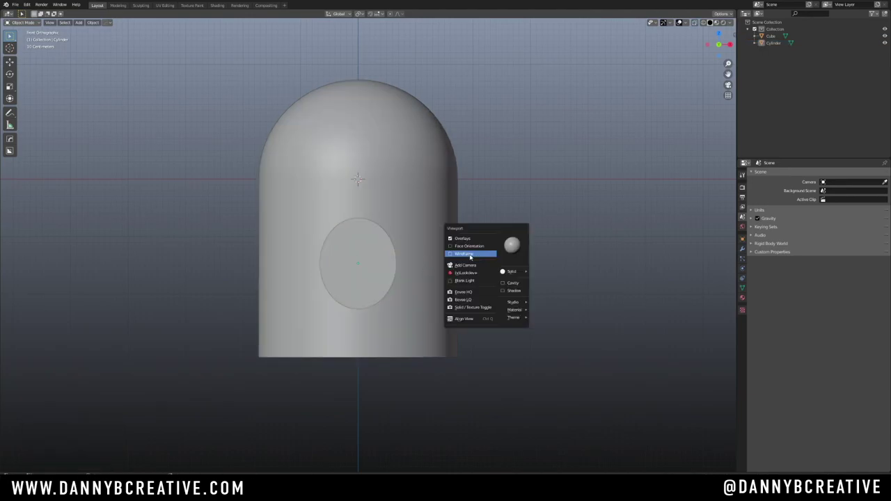
{"action": "left_click", "coordinate": [471, 255]}
{"action": "left_click", "coordinate": [396, 259]}
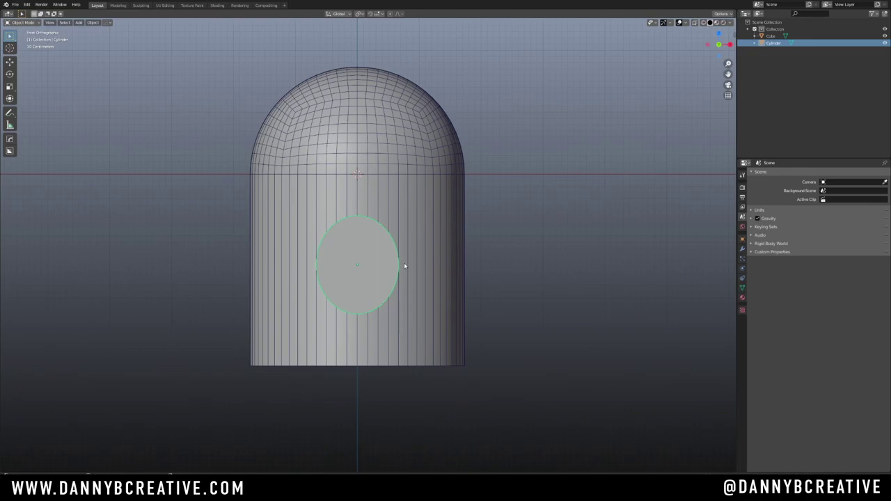
{"action": "key", "text": "g"}
{"action": "key", "text": "x"}
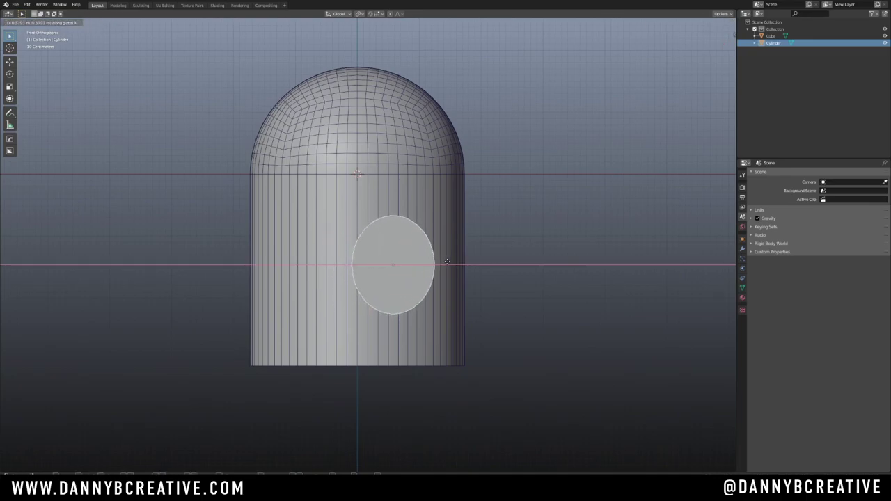
{"action": "left_click", "coordinate": [466, 265]}
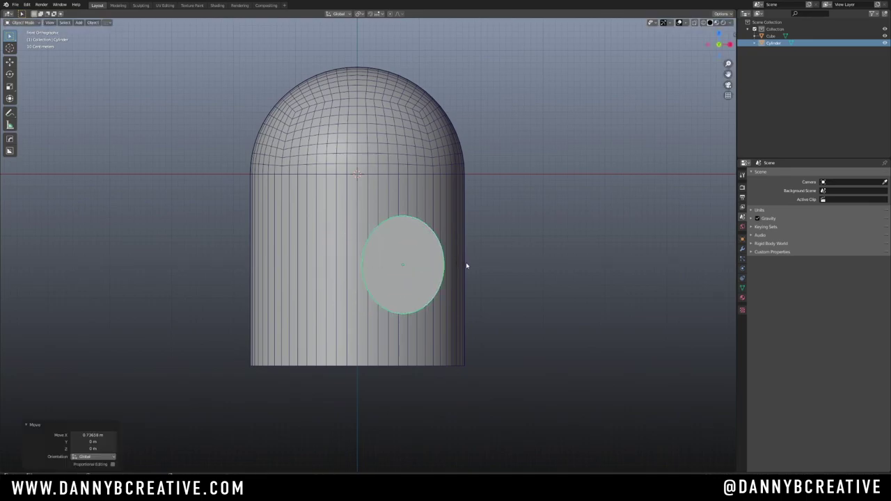
Scale the cylinder down by about 0.84 and again by 0.955, nudging it slightly along X back towards the body's centre
{"action": "key", "text": "s"}
{"action": "left_click", "coordinate": [453, 263]}
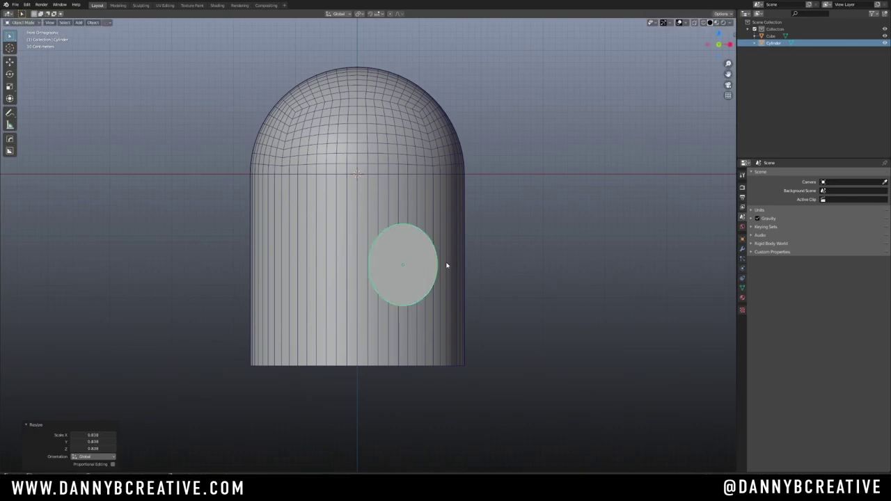
{"action": "key", "text": "g"}
{"action": "key", "text": "x"}
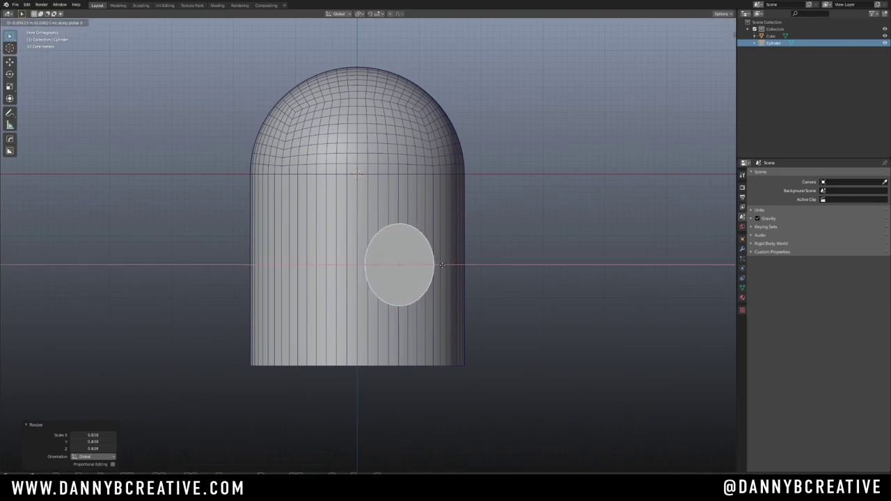
{"action": "left_click", "coordinate": [439, 270]}
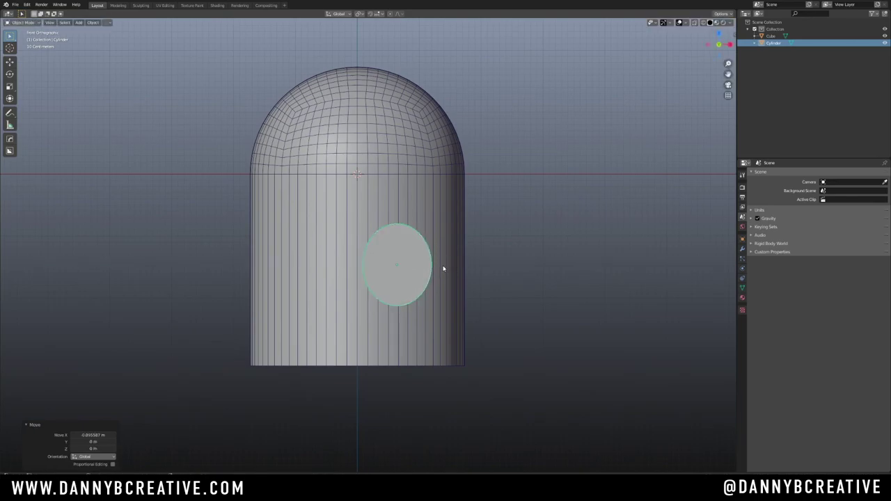
{"action": "key", "text": "s"}
{"action": "left_click", "coordinate": [436, 270]}
{"action": "key", "text": "g"}
{"action": "key", "text": "x"}
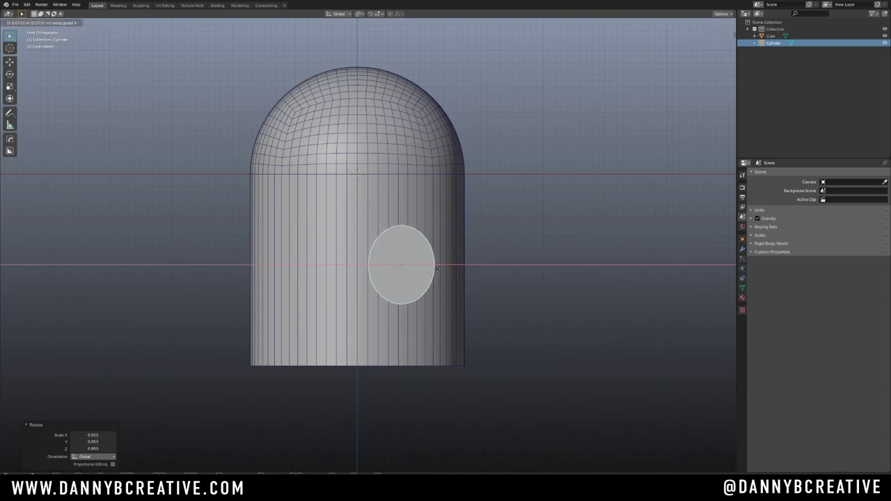
{"action": "left_click", "coordinate": [432, 273]}
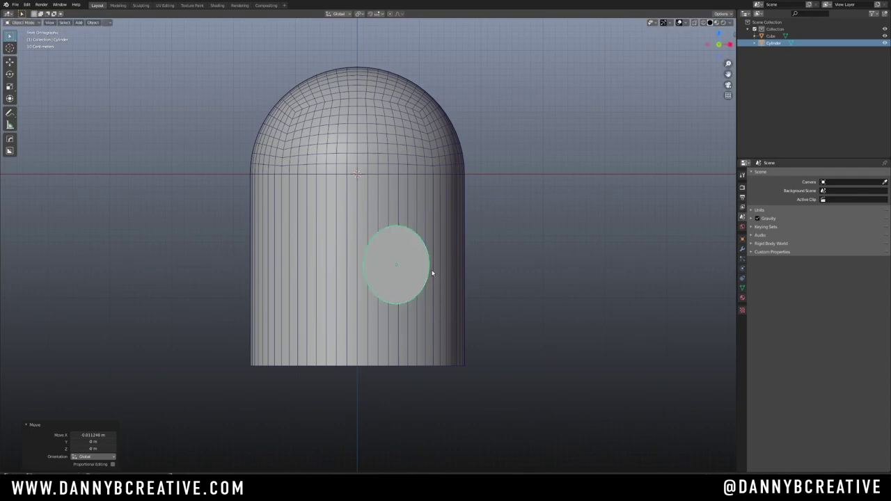
Mirror the cylinder across X with a new mirror modifier, using the 3D cursor as the pivot
{"action": "middle_click_drag", "start_coordinate": [404, 194], "coordinate": [369, 240]}
{"action": "key", "text": "alt+x"}
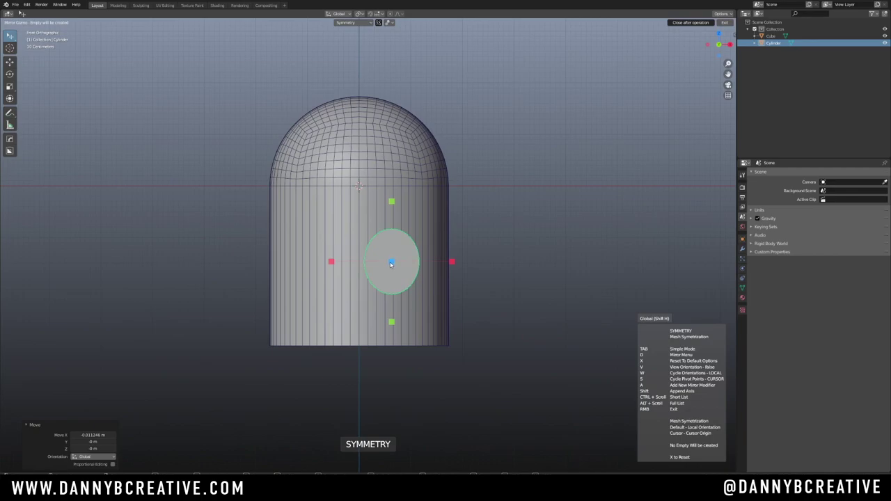
{"action": "key", "text": "s"}
{"action": "key", "text": "s"}
{"action": "key", "text": "s"}
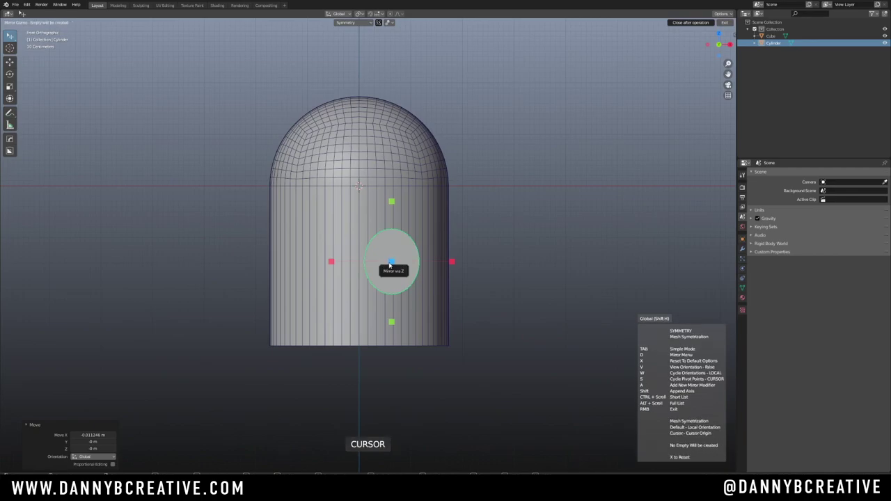
{"action": "key", "text": "d"}
{"action": "left_click", "coordinate": [369, 231]}
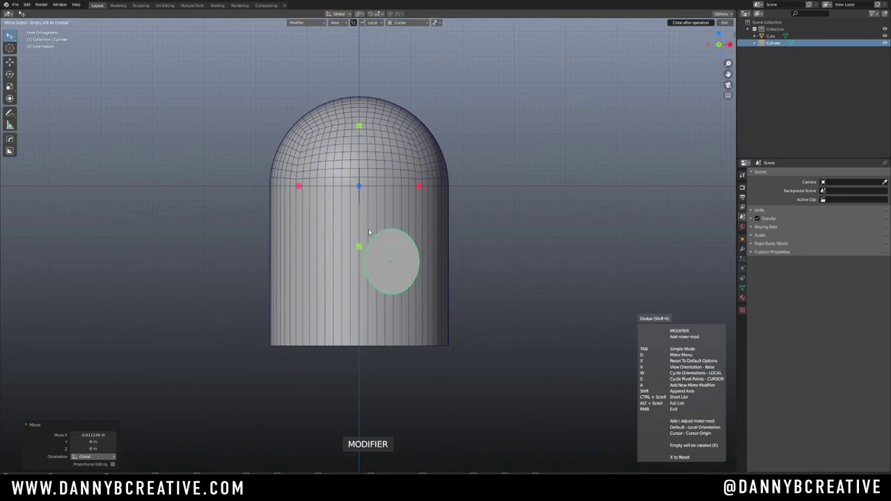
{"action": "left_click", "coordinate": [420, 187]}
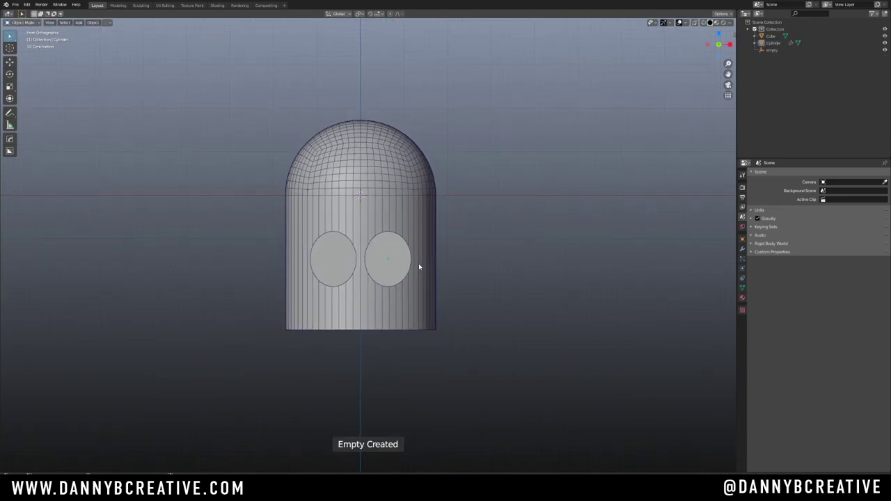
Move the mirrored cylinder pair along Y deeper into the body's front, starting with about 0.37 m, and deselect it
{"action": "middle_click_drag", "start_coordinate": [430, 258], "coordinate": [380, 274]}
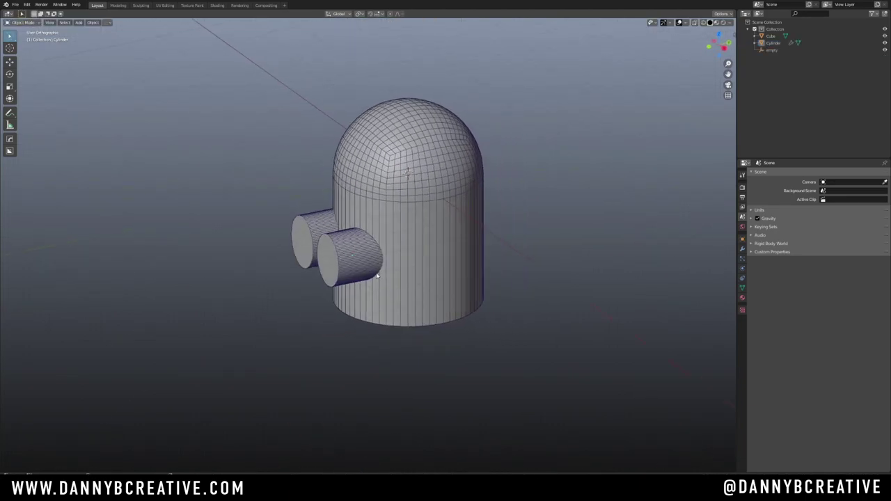
{"action": "left_click", "coordinate": [381, 274]}
{"action": "key", "text": "g"}
{"action": "key", "text": "y"}
{"action": "left_click", "coordinate": [392, 270]}
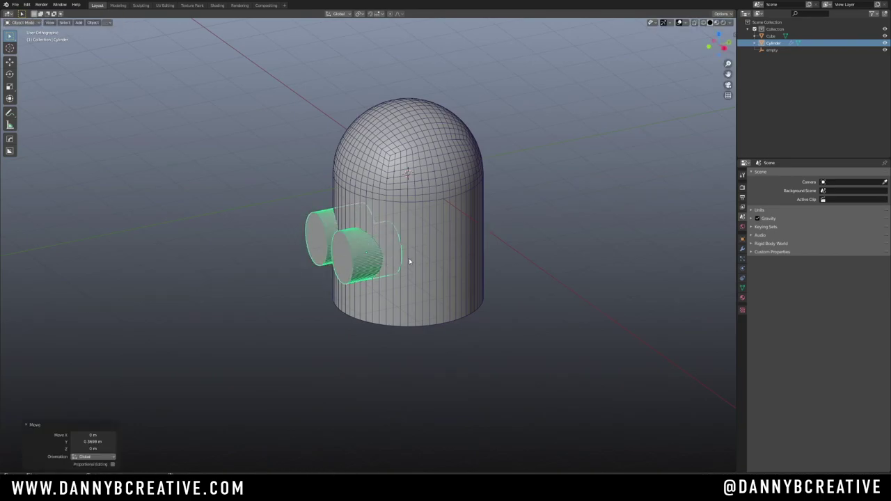
{"action": "middle_click_drag", "start_coordinate": [409, 260], "coordinate": [382, 279], "text": "ctrl"}
{"action": "key", "text": "g"}
{"action": "key", "text": "y"}
{"action": "left_click", "coordinate": [383, 270]}
{"action": "mouse_move", "coordinate": [382, 278]}
{"action": "middle_mouse_down"}
{"action": "mouse_move", "coordinate": [458, 253]}
{"action": "mouse_move", "coordinate": [391, 264]}
{"action": "middle_mouse_up"}
{"action": "middle_click_drag", "start_coordinate": [391, 265], "coordinate": [451, 203]}
{"action": "left_click", "coordinate": [483, 241]}
Add a quad sphere at the scene origin with 4 subdivisions and scale it by 0.48
{"action": "key", "text": "KP_1"}
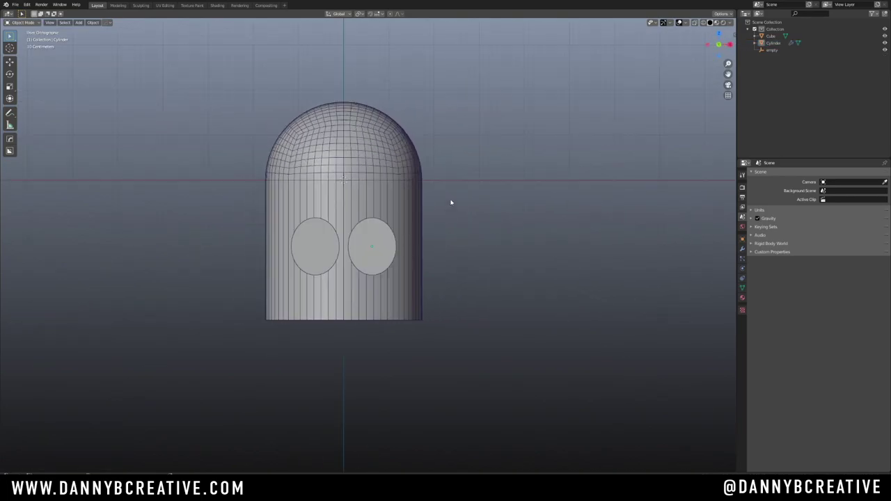
{"action": "middle_click_drag", "start_coordinate": [407, 173], "coordinate": [410, 231], "text": "shift"}
{"action": "key", "text": "shift+a"}
{"action": "mouse_move", "coordinate": [376, 226]}
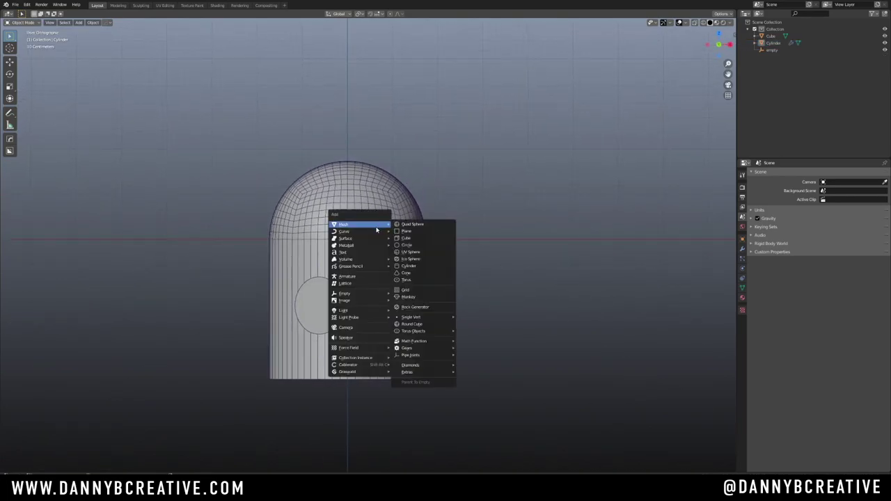
{"action": "left_click", "coordinate": [430, 225]}
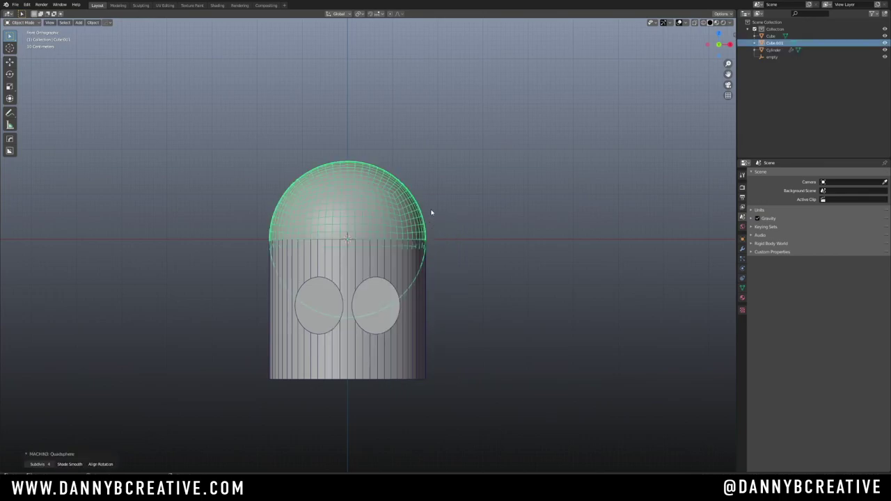
{"action": "key", "text": "s"}
{"action": "left_click", "coordinate": [390, 225]}
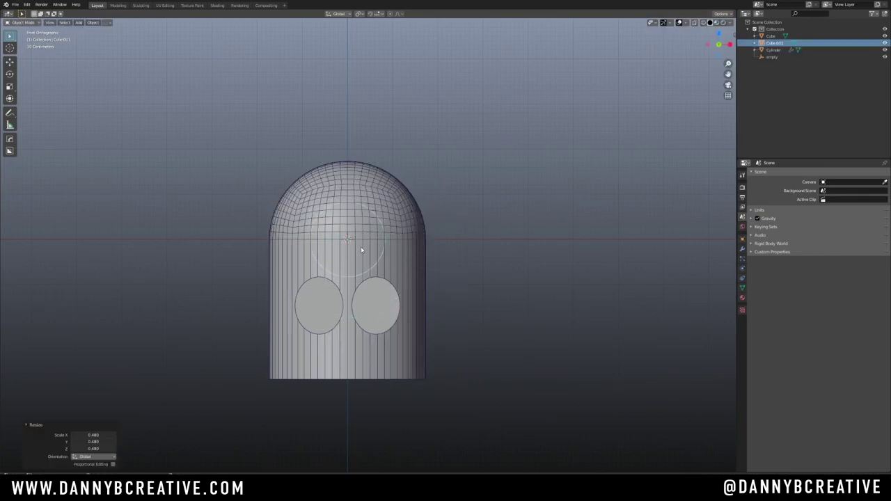
Move the quad sphere up about 1.64 m along Z onto the dome's top and flatten it along Z by about 0.72
{"action": "key", "text": "g"}
{"action": "key", "text": "z"}
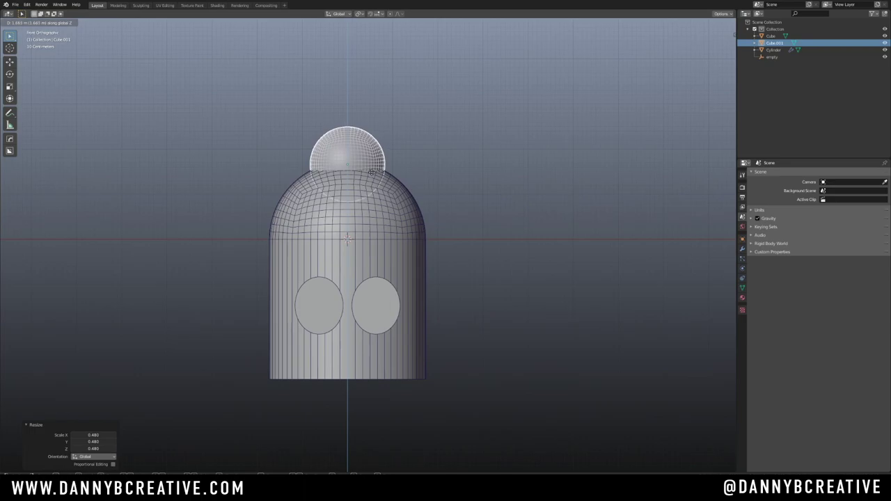
{"action": "left_click", "coordinate": [372, 176]}
{"action": "scroll", "coordinate": [392, 153], "scroll_direction": "up", "scroll_amount": 2}
{"action": "key", "text": "s"}
{"action": "key", "text": "z"}
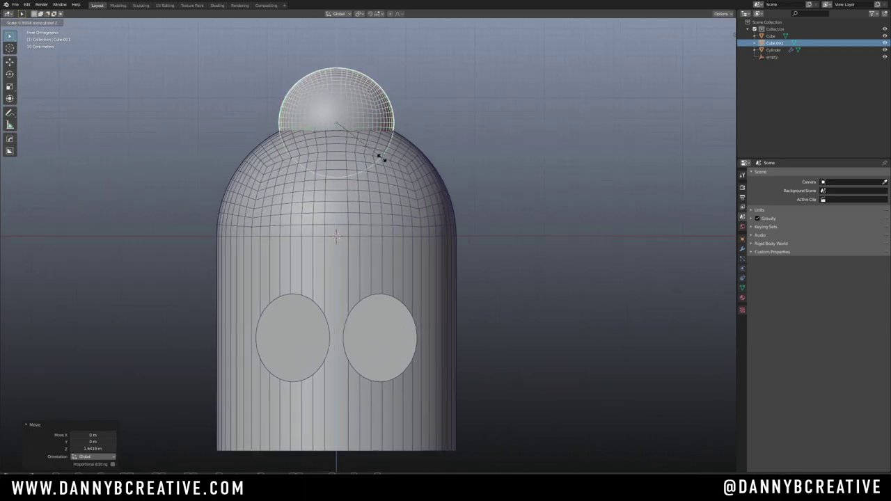
{"action": "left_click", "coordinate": [359, 154]}
Scale the flattened sphere by 0.8 and lower it about 0.07 m along Z into the dome
{"action": "key", "text": "s"}
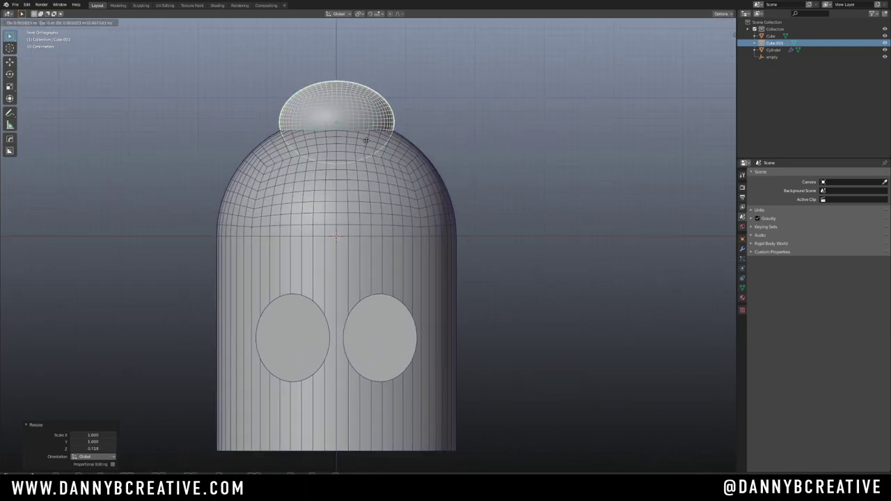
{"action": "left_click", "coordinate": [355, 145]}
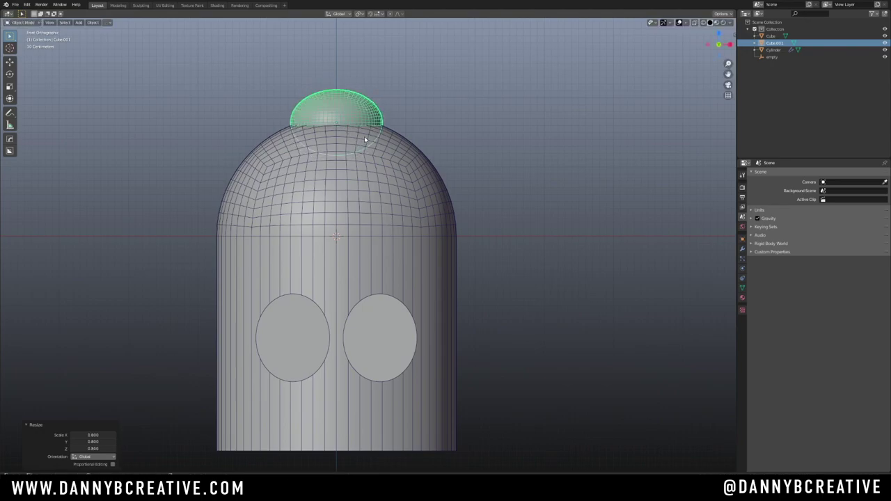
{"action": "key", "text": "g"}
{"action": "key", "text": "z"}
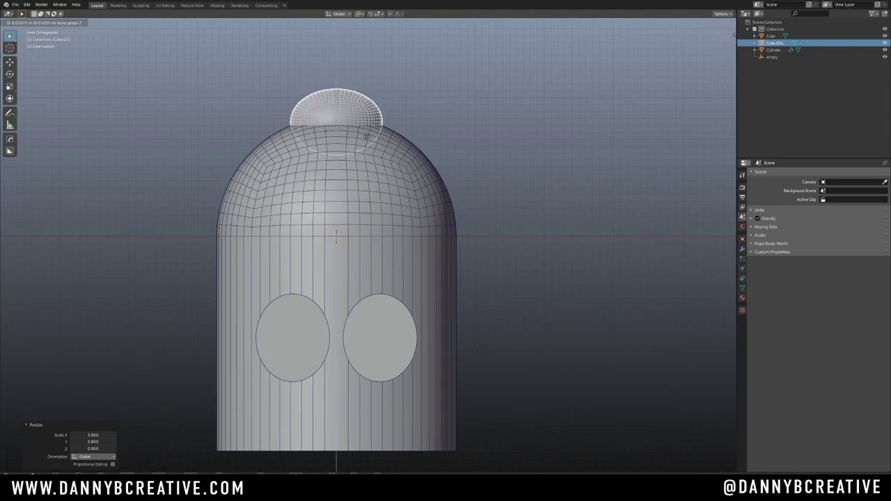
{"action": "left_click", "coordinate": [370, 142]}
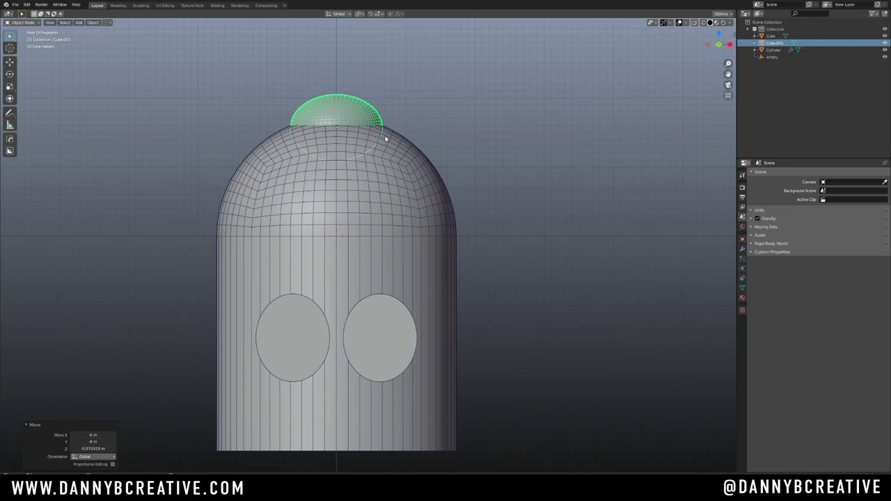
Turn off the wireframe overlay so the model displays as plain solid surfaces
{"action": "scroll", "coordinate": [378, 141], "scroll_direction": "down", "scroll_amount": 4}
{"action": "middle_click_drag", "start_coordinate": [430, 162], "coordinate": [415, 177]}
{"action": "key", "text": "z"}
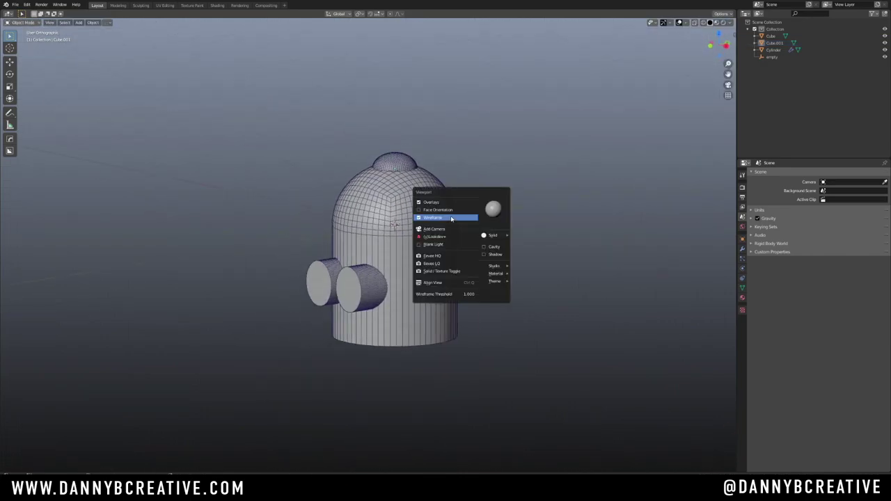
{"action": "left_click", "coordinate": [446, 216]}
{"action": "mouse_move", "coordinate": [445, 216]}
{"action": "middle_mouse_down"}
{"action": "mouse_move", "coordinate": [435, 202]}
{"action": "mouse_move", "coordinate": [429, 216]}
{"action": "middle_mouse_up"}
{"action": "scroll", "coordinate": [429, 215], "scroll_direction": "up", "scroll_amount": 2}
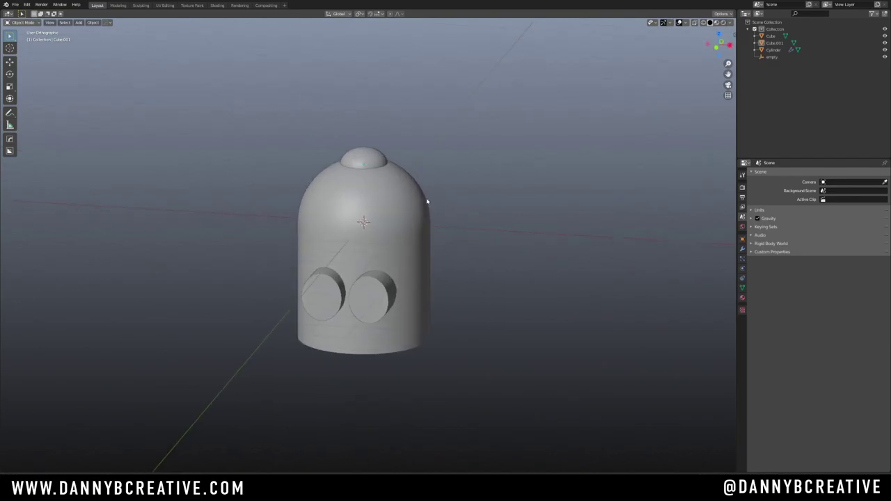
Select the flattened sphere on top of the dome and snap the 3D cursor to it
{"action": "left_click", "coordinate": [381, 176]}
{"action": "mouse_move", "coordinate": [380, 176]}
{"action": "middle_mouse_down", "text": "ctrl"}
{"action": "mouse_move", "coordinate": [408, 197]}
{"action": "mouse_move", "coordinate": [393, 172]}
{"action": "middle_mouse_up", "text": "ctrl"}
{"action": "key", "text": "shift+s"}
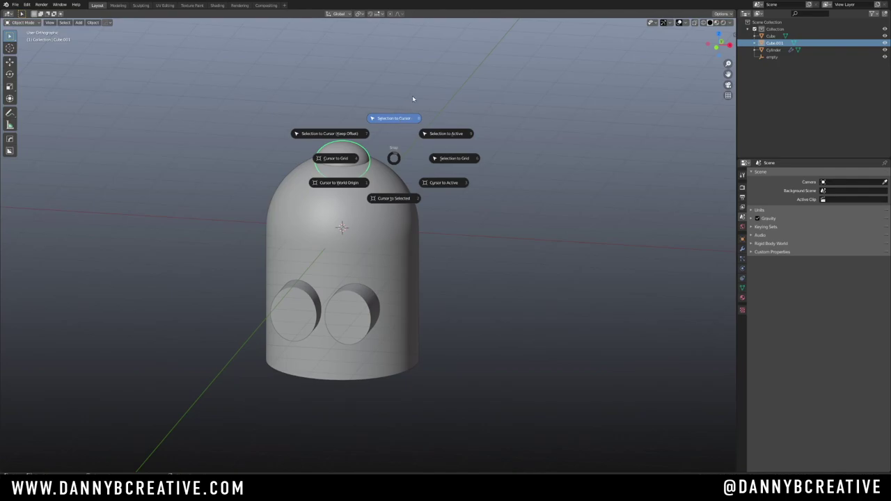
{"action": "key", "text": "Escape"}
{"action": "key", "text": "shift+s"}
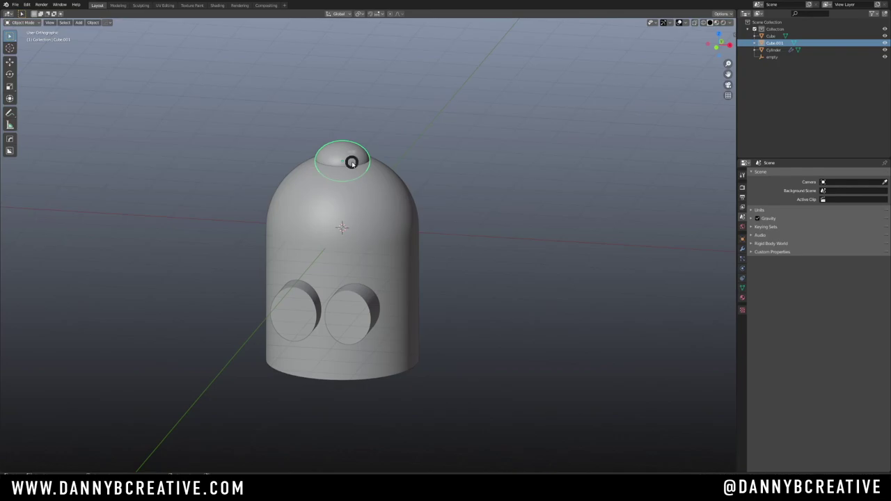
{"action": "key", "text": "2"}
Add a cylinder with 1 m radius and 2 m depth at the 3D cursor and sharpen it with 30° sharpness
{"action": "key", "text": "shift+a"}
{"action": "mouse_move", "coordinate": [351, 200]}
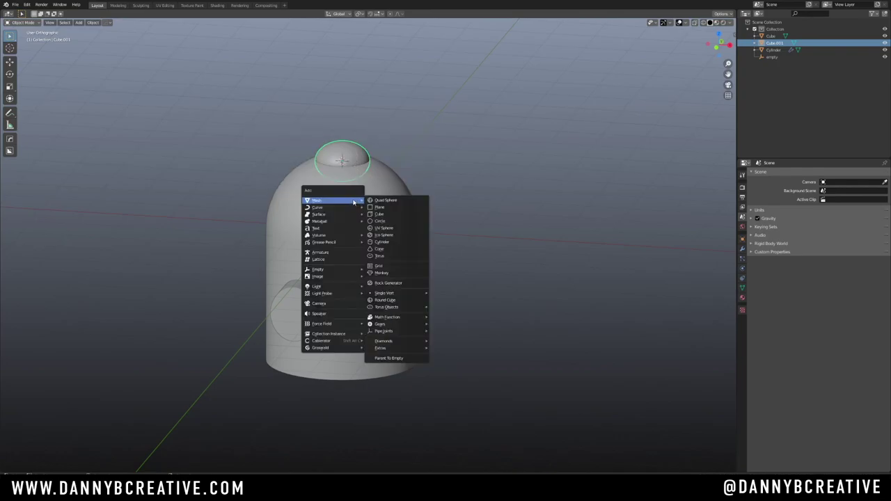
{"action": "left_click", "coordinate": [398, 246]}
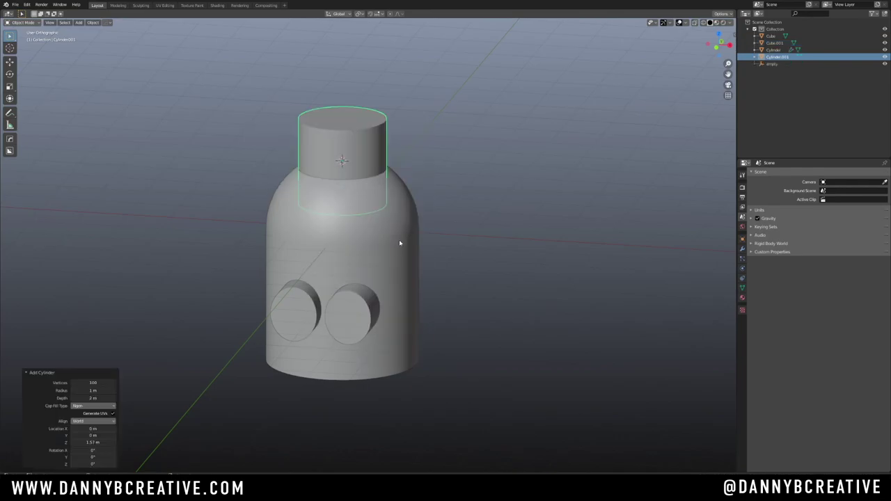
{"action": "key", "text": "q"}
{"action": "left_click", "coordinate": [398, 162]}
In front view, scale the new cylinder by 0.24 and move it up about 0.41 m along Z through the sphere's top
{"action": "key", "text": "KP_1"}
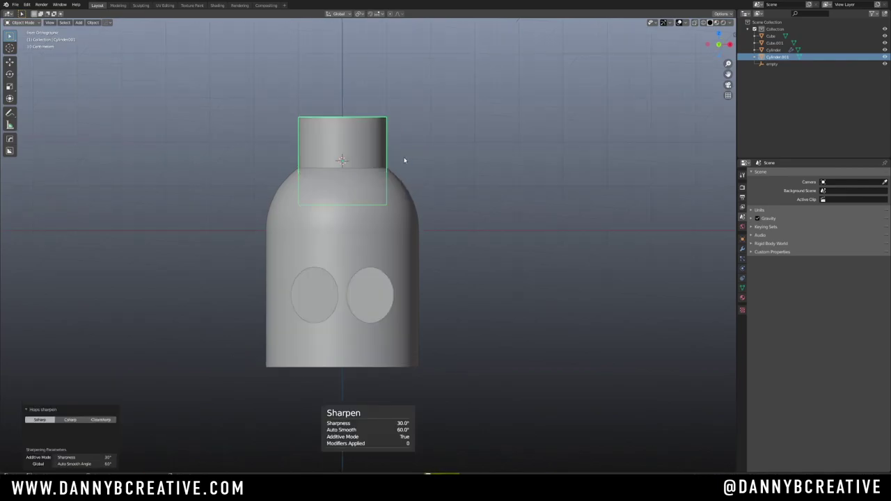
{"action": "middle_click_drag", "start_coordinate": [408, 160], "coordinate": [438, 241], "text": "shift"}
{"action": "middle_click_drag", "start_coordinate": [438, 241], "coordinate": [472, 241], "text": "ctrl"}
{"action": "key", "text": "s"}
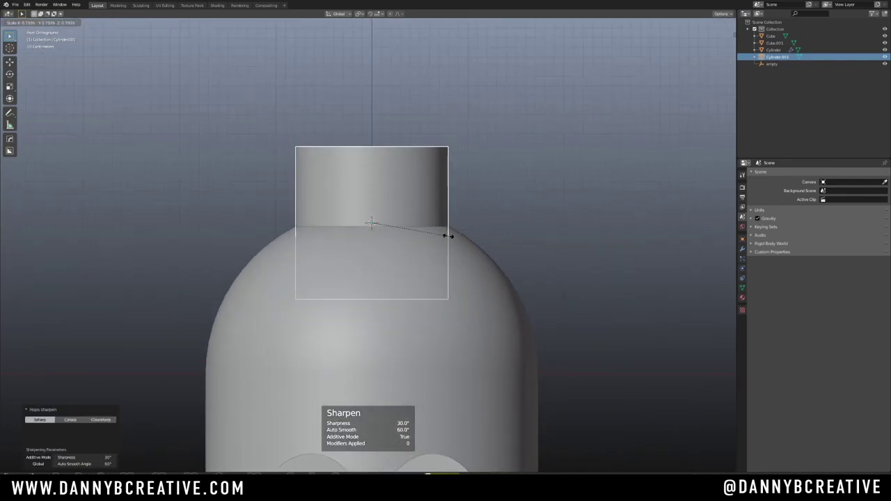
{"action": "left_click", "coordinate": [381, 246]}
{"action": "key", "text": "g"}
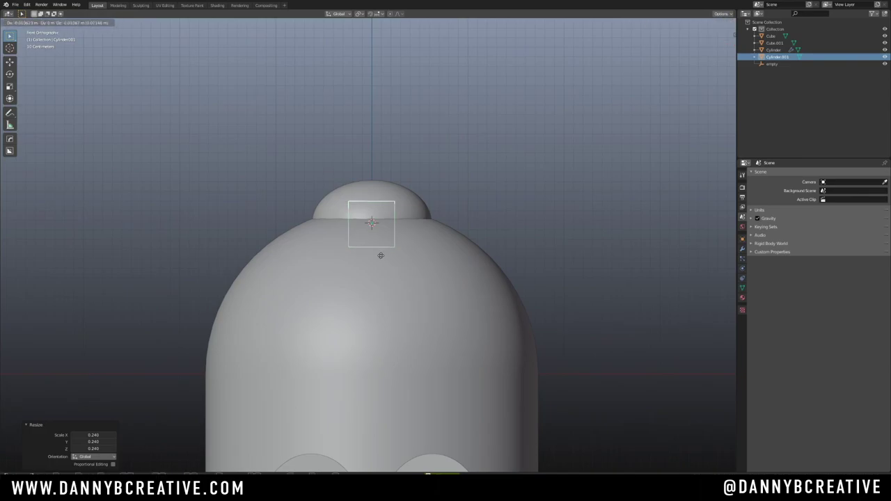
{"action": "key", "text": "z"}
{"action": "left_click", "coordinate": [394, 213]}
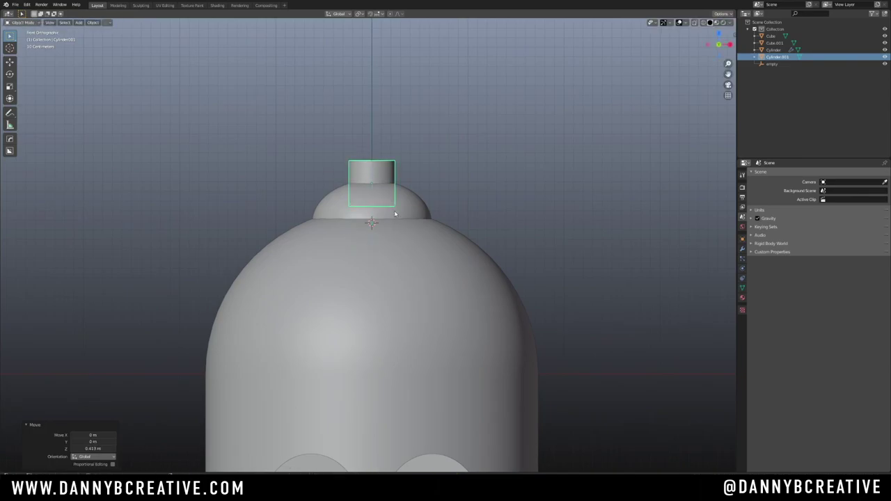
Scale the small top cylinder by about 0.94 and shorten it along Z
{"action": "key", "text": "s"}
{"action": "left_click", "coordinate": [413, 206]}
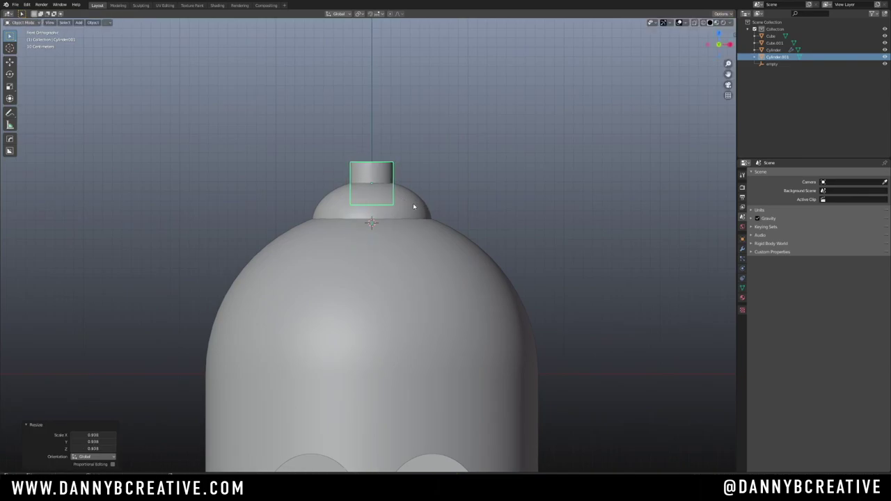
{"action": "key", "text": "s"}
{"action": "key", "text": "z"}
{"action": "left_click", "coordinate": [402, 208]}
Apply the small top cylinder's rotation and scale, and raise it about 0.06 m along Z
{"action": "key", "text": "comma"}
{"action": "key", "text": "ctrl+a"}
{"action": "left_click", "coordinate": [429, 187]}
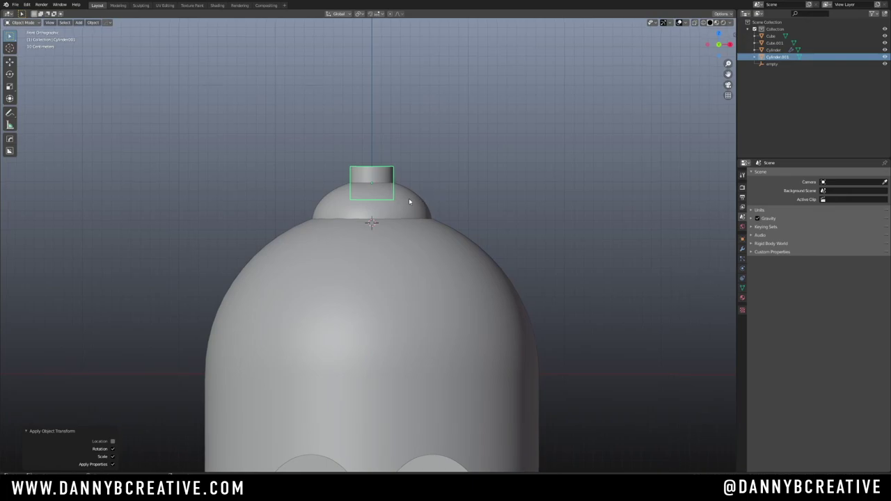
{"action": "key", "text": "h"}
{"action": "key", "text": "alt+h"}
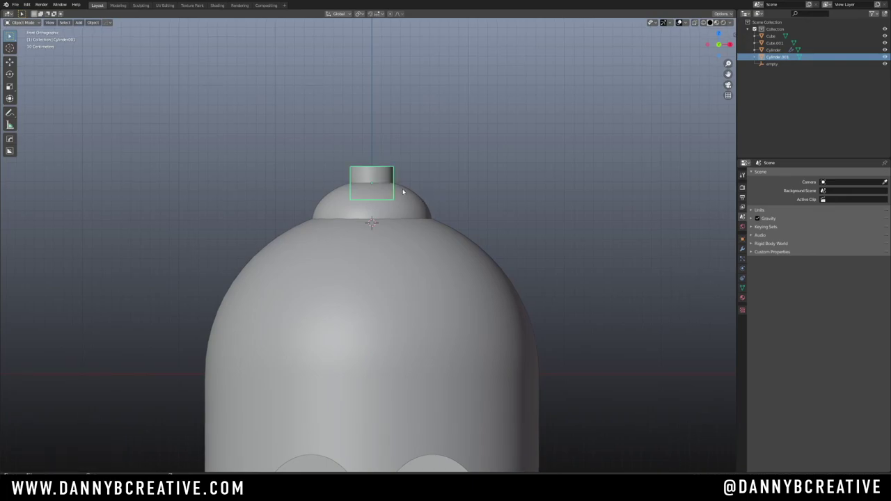
{"action": "key", "text": "g"}
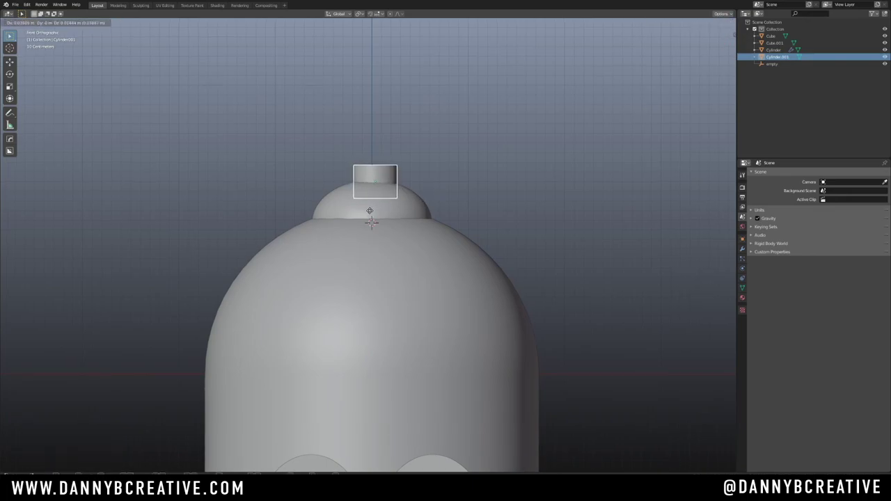
{"action": "key", "text": "z"}
{"action": "left_click", "coordinate": [373, 205]}
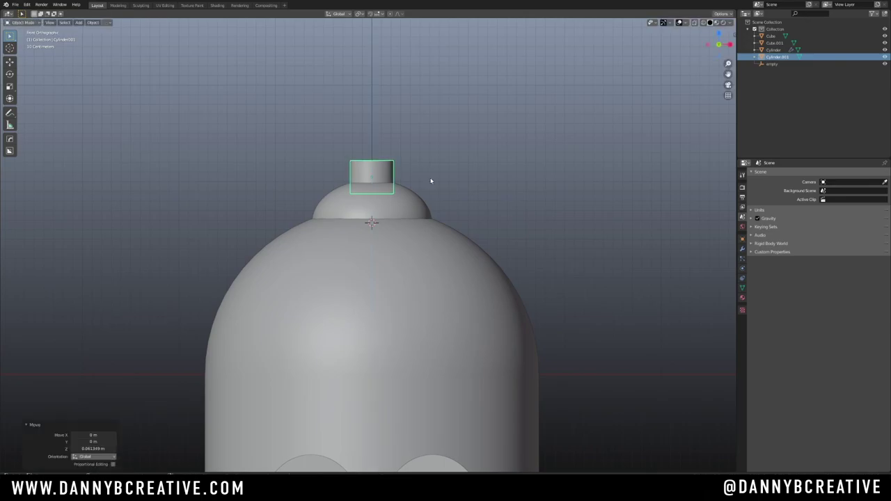
Apply rotation and scale to the flattened sphere, the domed body and the mirrored cylinders, one after another, and deselect everything
{"action": "scroll", "coordinate": [431, 181], "scroll_direction": "down", "scroll_amount": 2}
{"action": "left_click", "coordinate": [405, 207]}
{"action": "key", "text": "ctrl+a"}
{"action": "left_click", "coordinate": [421, 198]}
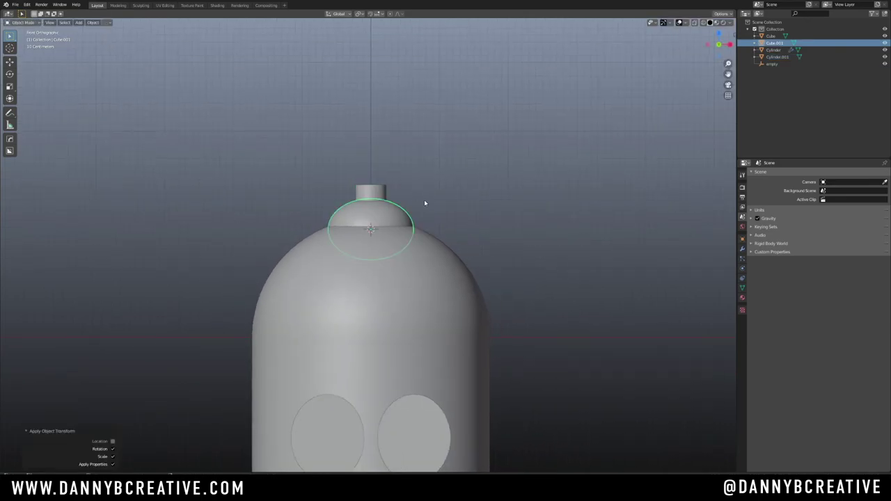
{"action": "scroll", "coordinate": [418, 243], "scroll_direction": "down", "scroll_amount": 2}
{"action": "left_click", "coordinate": [417, 290]}
{"action": "key", "text": "ctrl+a"}
{"action": "left_click", "coordinate": [421, 285]}
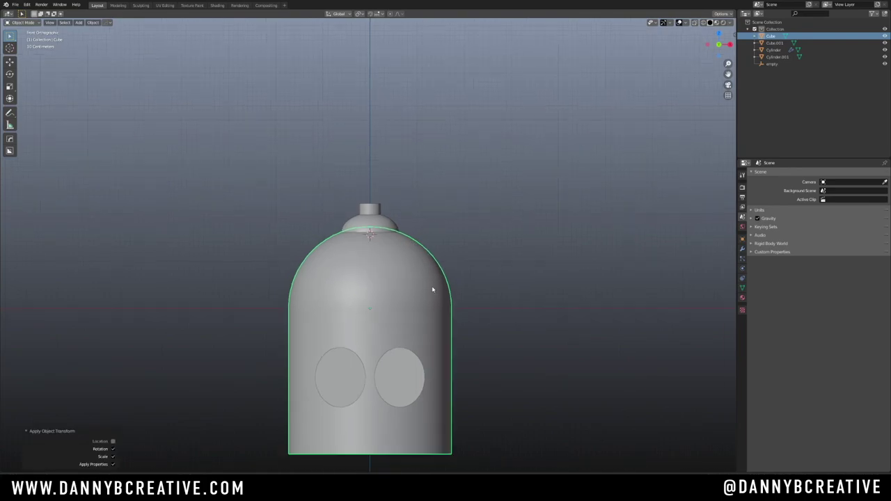
{"action": "scroll", "coordinate": [432, 289], "scroll_direction": "down", "scroll_amount": 1}
{"action": "left_click", "coordinate": [400, 346]}
{"action": "key", "text": "ctrl+a"}
{"action": "left_click", "coordinate": [404, 345]}
{"action": "scroll", "coordinate": [414, 324], "scroll_direction": "down", "scroll_amount": 2}
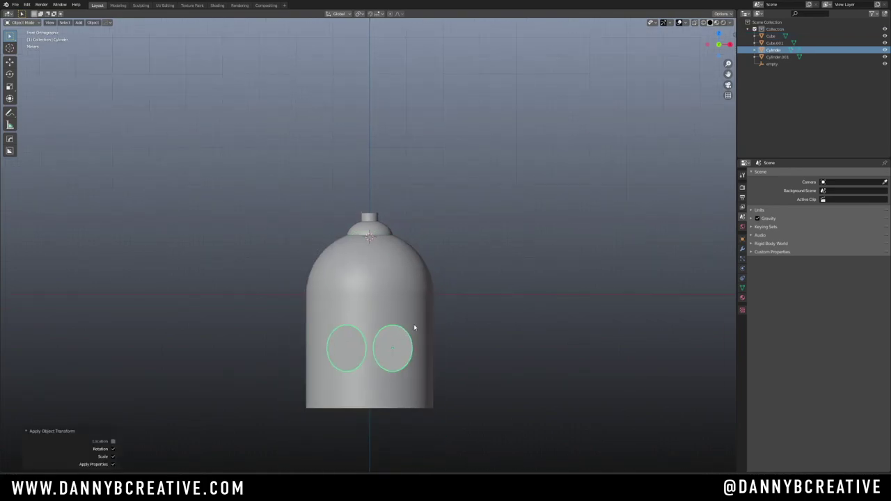
{"action": "middle_click_drag", "start_coordinate": [452, 242], "coordinate": [462, 260]}
{"action": "left_click", "coordinate": [476, 264]}
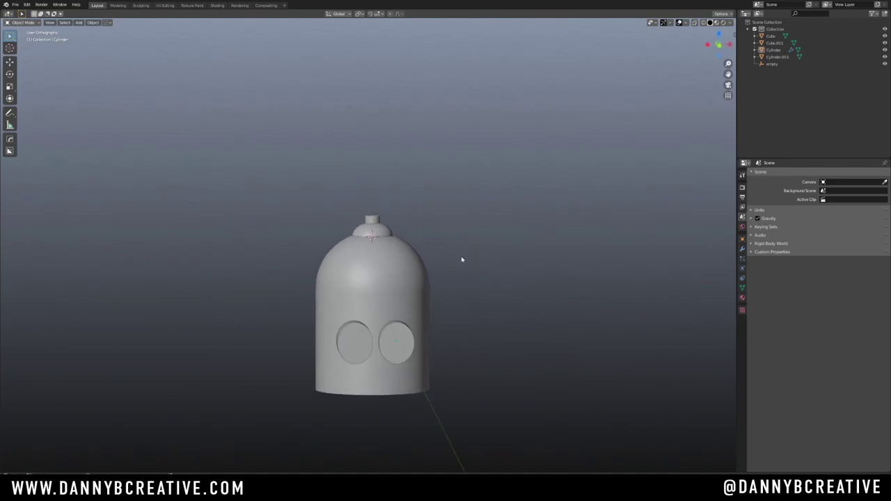
Edit the domed body in face mode and turn the rim of its flat underside into an angled chamfer
{"action": "middle_click_drag", "start_coordinate": [399, 209], "coordinate": [362, 253]}
{"action": "scroll", "coordinate": [362, 253], "scroll_direction": "up", "scroll_amount": 2}
{"action": "middle_click_drag", "start_coordinate": [367, 312], "coordinate": [394, 261], "text": "shift"}
{"action": "scroll", "coordinate": [382, 228], "scroll_direction": "up", "scroll_amount": 1}
{"action": "left_click", "coordinate": [397, 319]}
{"action": "key", "text": "Tab"}
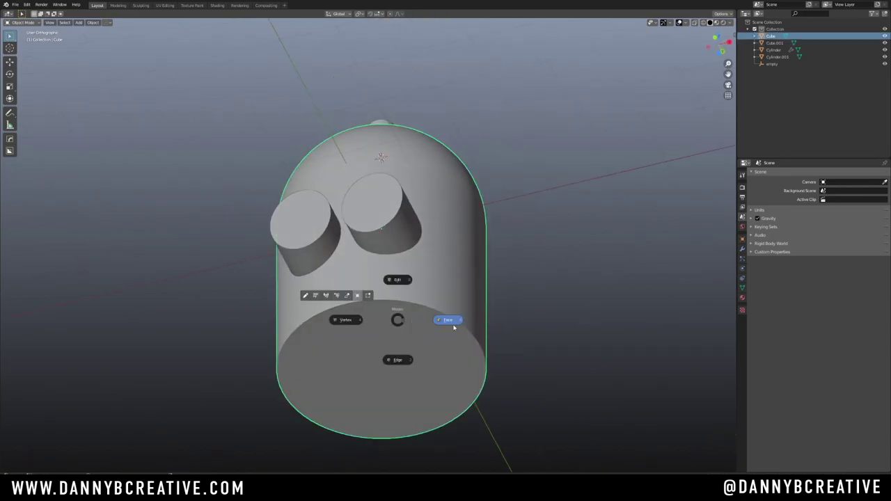
{"action": "left_click", "coordinate": [453, 327]}
{"action": "middle_click_drag", "start_coordinate": [453, 327], "coordinate": [437, 344]}
{"action": "key", "text": "i"}
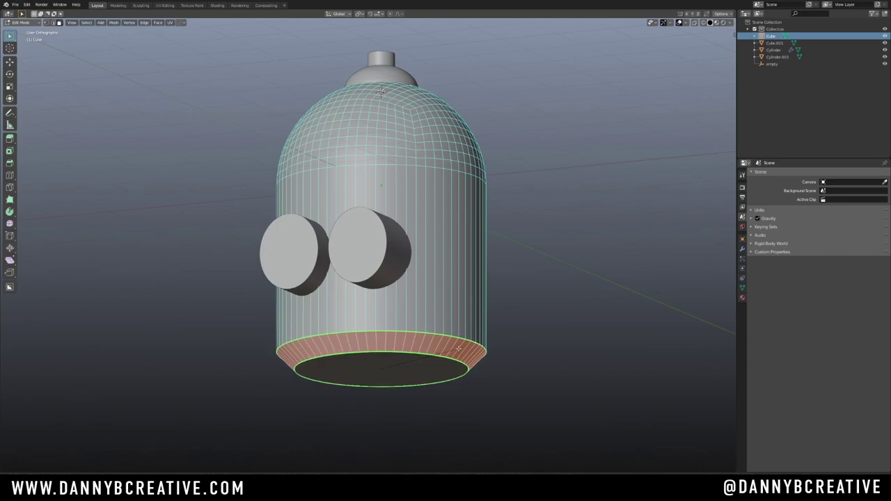
{"action": "left_click", "coordinate": [459, 346]}
{"action": "scroll", "coordinate": [458, 306], "scroll_direction": "down", "scroll_amount": 2}
{"action": "key", "text": "Tab"}
{"action": "scroll", "coordinate": [446, 271], "scroll_direction": "down", "scroll_amount": 1}
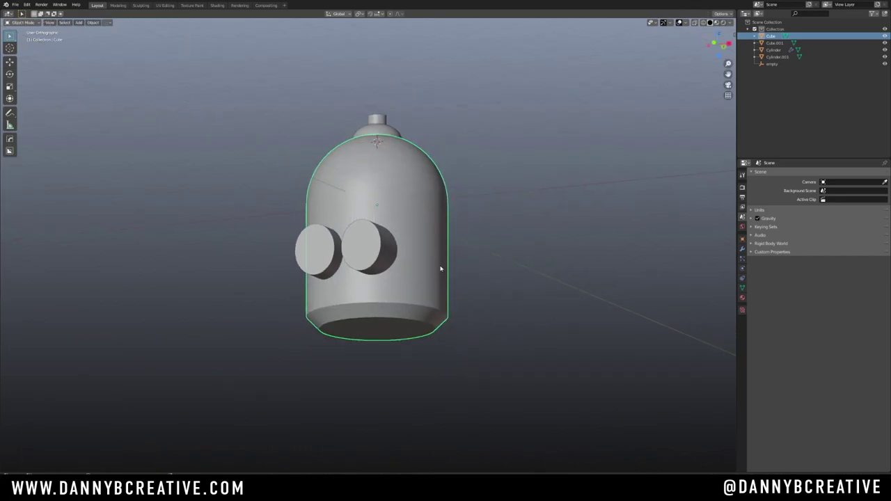
Check the whole model's topology from the front with the wireframe overlay switched on, and hide the overlay again
{"action": "key", "text": "KP_1"}
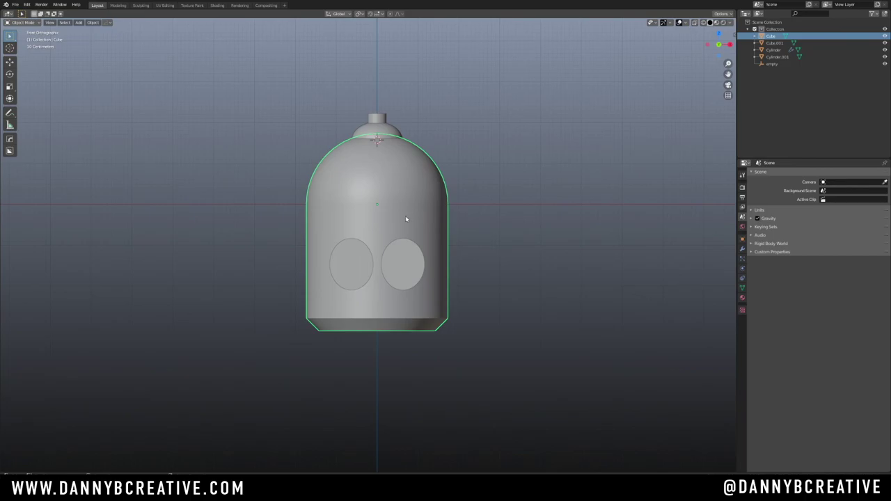
{"action": "middle_click_drag", "start_coordinate": [409, 242], "coordinate": [417, 235], "text": "ctrl"}
{"action": "key", "text": "alt+v"}
{"action": "left_click", "coordinate": [411, 238]}
{"action": "scroll", "coordinate": [436, 224], "scroll_direction": "up", "scroll_amount": 1}
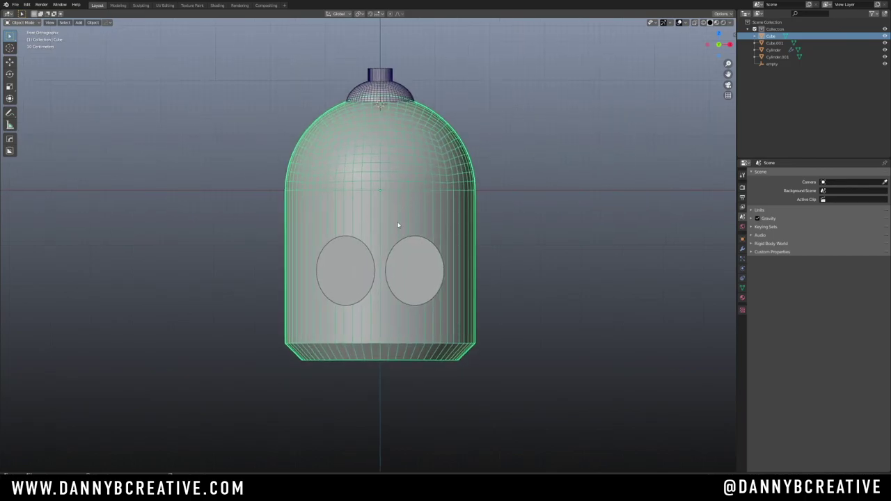
{"action": "right_click", "coordinate": [412, 240]}
{"action": "left_click", "coordinate": [414, 243]}
{"action": "scroll", "coordinate": [392, 250], "scroll_direction": "down", "scroll_amount": 2}
{"action": "middle_click_drag", "start_coordinate": [442, 239], "coordinate": [418, 243]}
{"action": "scroll", "coordinate": [382, 268], "scroll_direction": "up", "scroll_amount": 4}
{"action": "scroll", "coordinate": [431, 241], "scroll_direction": "down", "scroll_amount": 3}
{"action": "scroll", "coordinate": [417, 258], "scroll_direction": "down", "scroll_amount": 1}
{"action": "scroll", "coordinate": [394, 272], "scroll_direction": "up", "scroll_amount": 1}
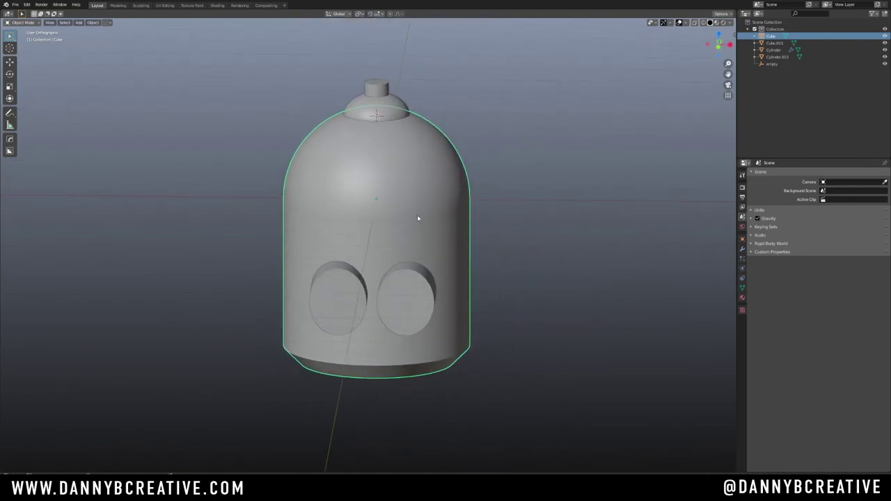
Save the file and deselect the domed body
{"action": "key", "text": "ctrl+s"}
{"action": "key", "text": "s"}
{"action": "left_click", "coordinate": [239, 316]}
{"action": "scroll", "coordinate": [375, 234], "scroll_direction": "up", "scroll_amount": 1}
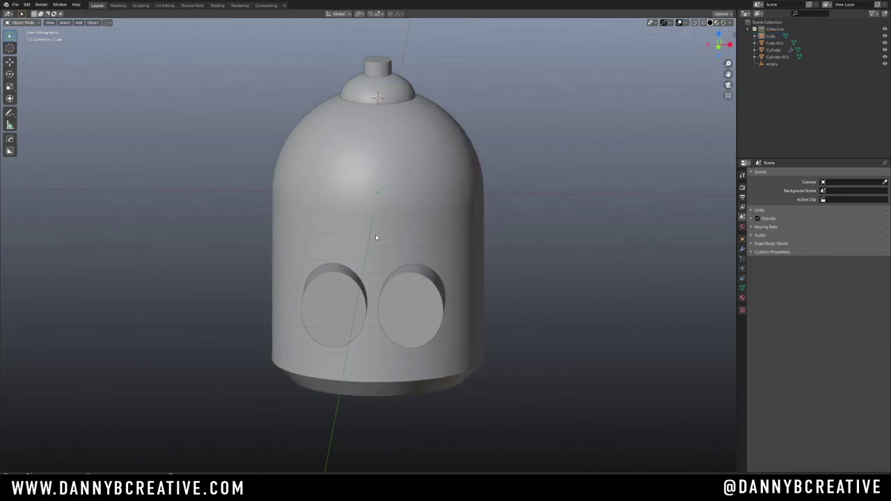
{"action": "middle_click_drag", "start_coordinate": [375, 234], "coordinate": [380, 232]}
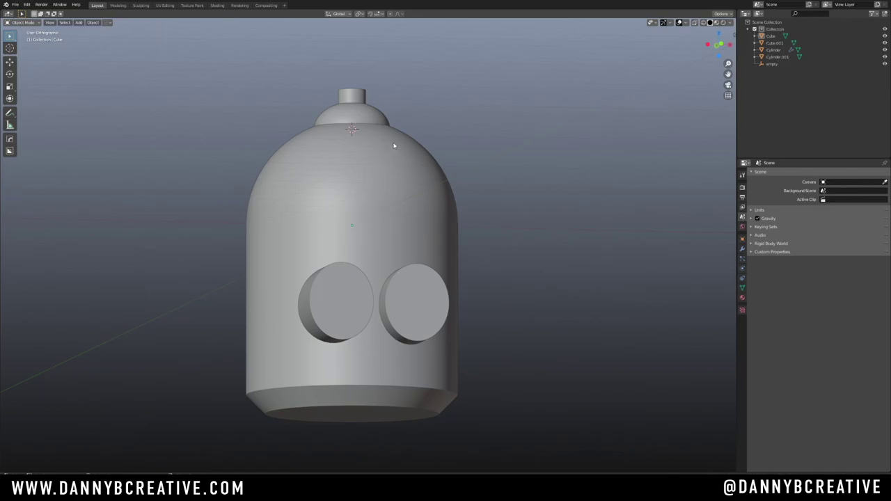
{"action": "middle_click_drag", "start_coordinate": [394, 202], "coordinate": [366, 261]}
{"action": "middle_click_drag", "start_coordinate": [366, 261], "coordinate": [381, 244]}
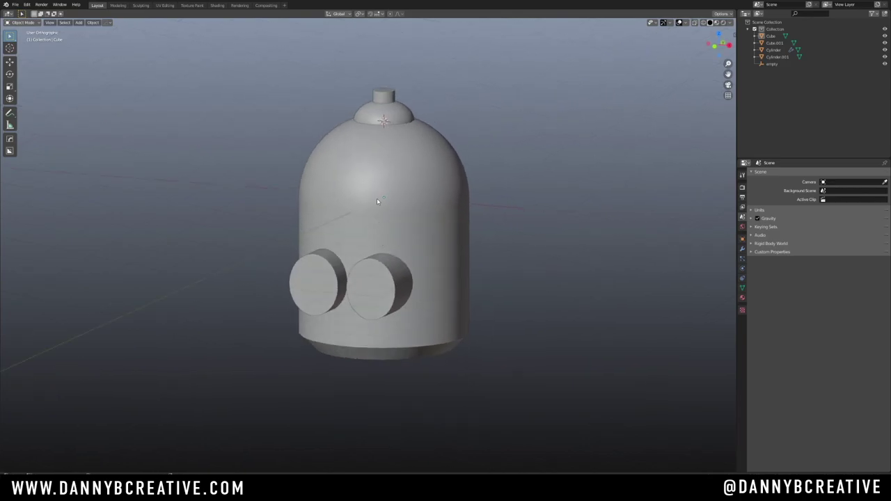
{"action": "scroll", "coordinate": [376, 214], "scroll_direction": "up", "scroll_amount": 1}
{"action": "middle_click_drag", "start_coordinate": [376, 214], "coordinate": [383, 244]}
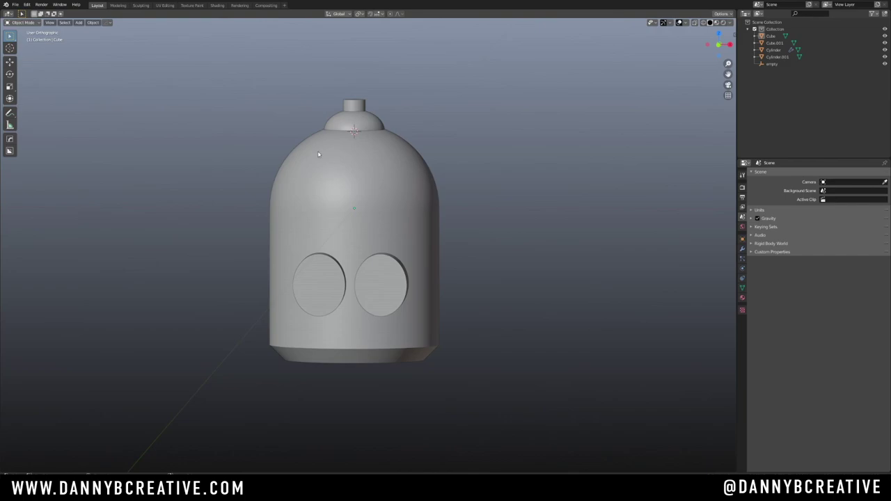
Examine the model's topology from the front with the wireframe overlay on, and hide the overlay again
{"action": "middle_click_drag", "start_coordinate": [320, 211], "coordinate": [349, 200]}
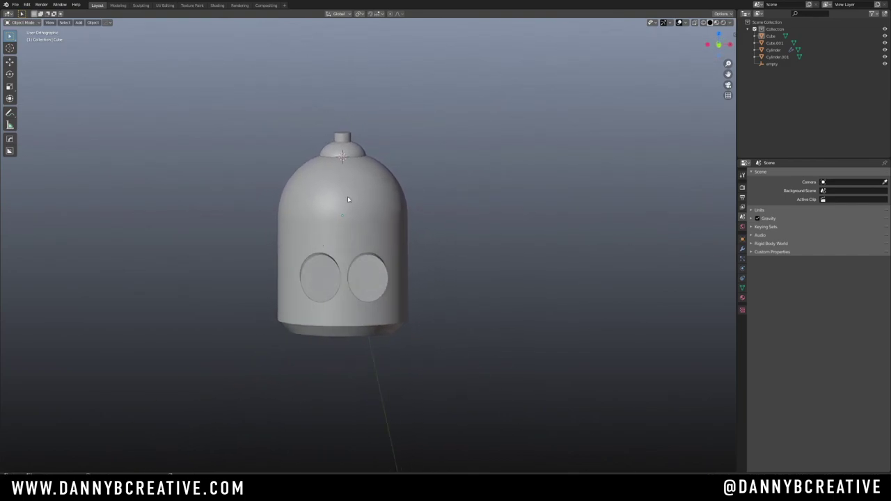
{"action": "key", "text": "KP_1"}
{"action": "key", "text": "q"}
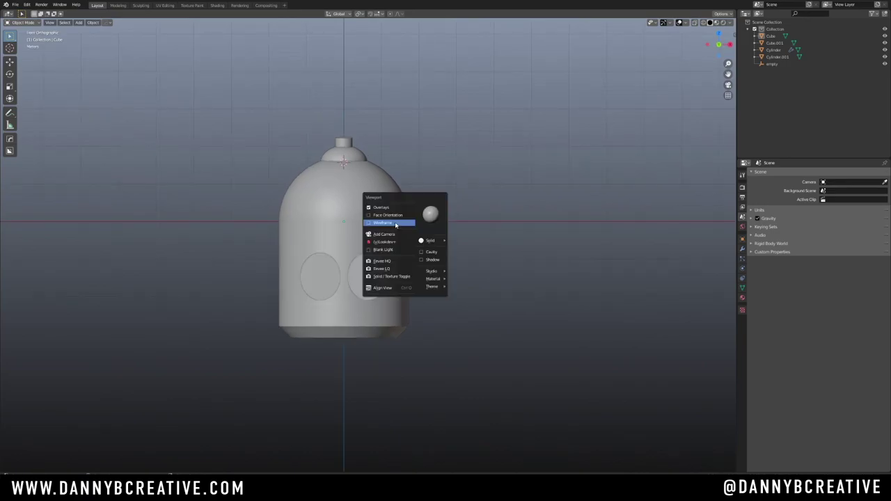
{"action": "left_click", "coordinate": [389, 224]}
{"action": "scroll", "coordinate": [352, 254], "scroll_direction": "up", "scroll_amount": 3}
{"action": "middle_click_drag", "start_coordinate": [378, 236], "coordinate": [408, 228], "text": "shift"}
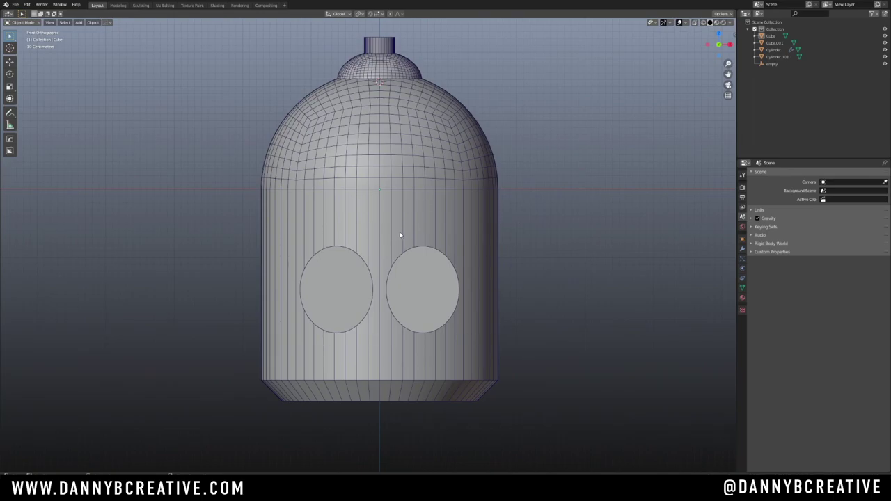
{"action": "middle_click_drag", "start_coordinate": [401, 235], "coordinate": [411, 258]}
{"action": "key", "text": "q"}
{"action": "left_click", "coordinate": [416, 242]}
Cut the mirrored front cylinders out of the domed body with a Hard Ops difference boolean and hide the cutters
{"action": "left_click", "coordinate": [411, 264]}
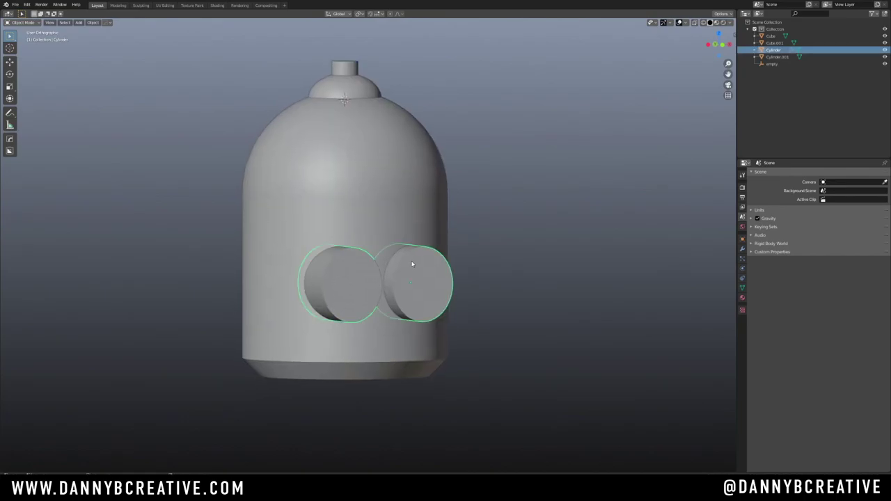
{"action": "left_click", "coordinate": [432, 220], "text": "shift"}
{"action": "key", "text": "ctrl+minus"}
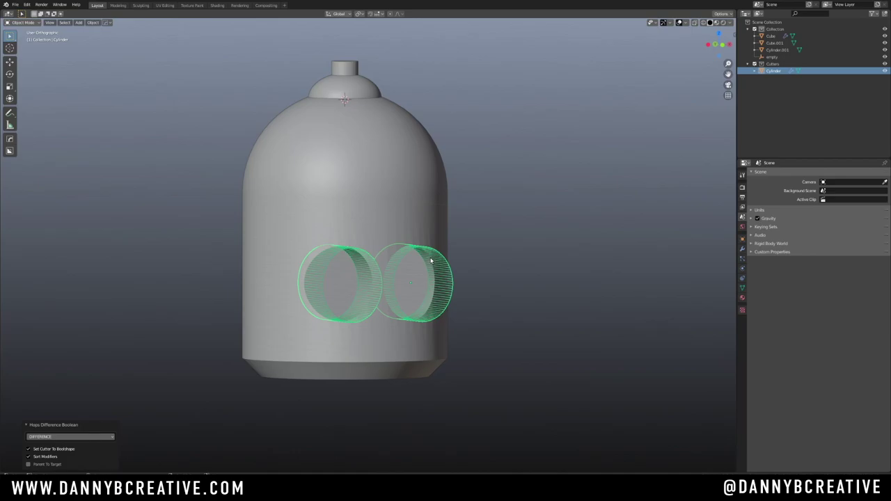
{"action": "key", "text": "1"}
{"action": "middle_click_drag", "start_coordinate": [431, 257], "coordinate": [430, 219]}
Add 16 evenly spaced horizontal loop cuts to the domed body's straight wall and return to object mode
{"action": "left_click", "coordinate": [435, 224]}
{"action": "key", "text": "KP_1"}
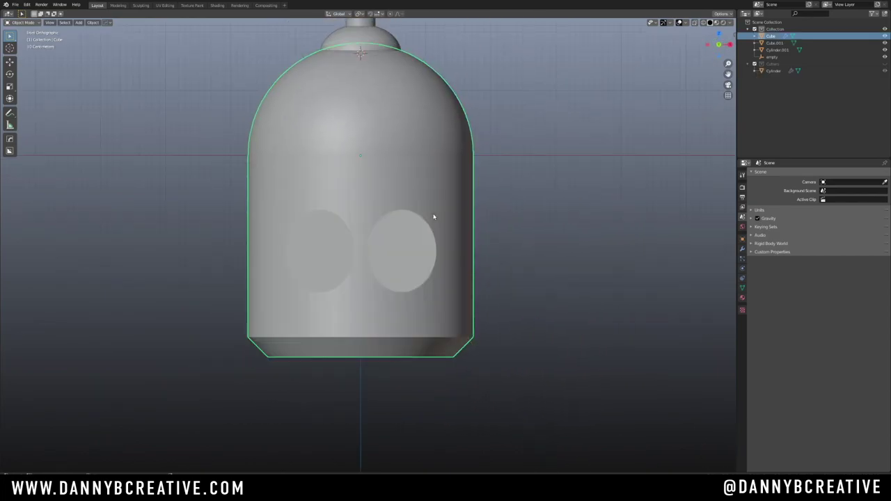
{"action": "key", "text": "ctrl+Tab"}
{"action": "left_click", "coordinate": [474, 135]}
{"action": "scroll", "coordinate": [438, 199], "scroll_direction": "up", "scroll_amount": 1}
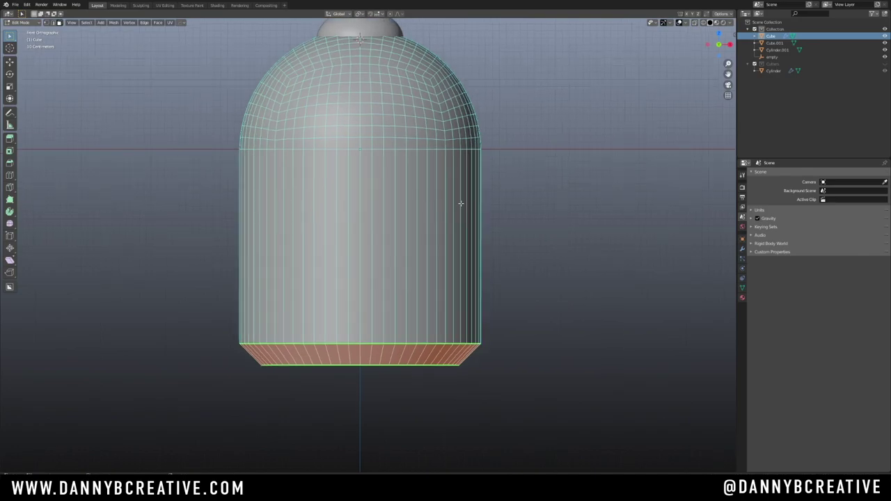
{"action": "key", "text": "ctrl+r"}
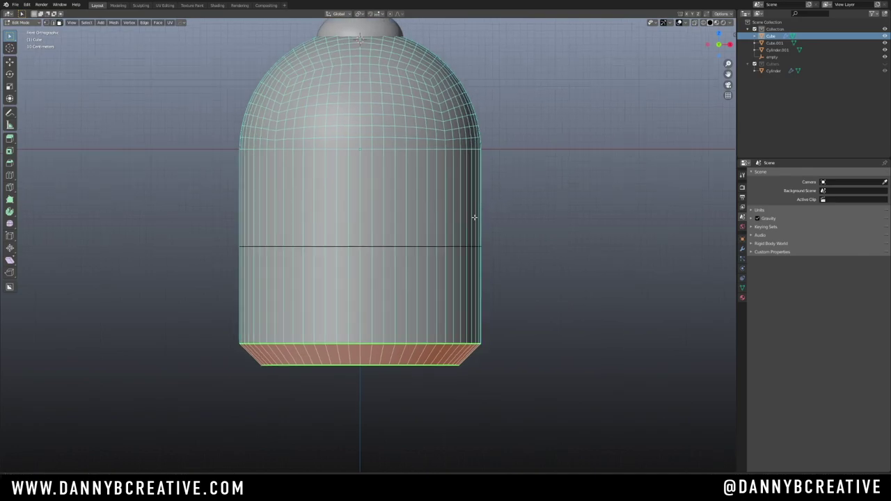
{"action": "scroll", "coordinate": [477, 217], "scroll_direction": "up", "scroll_amount": 20}
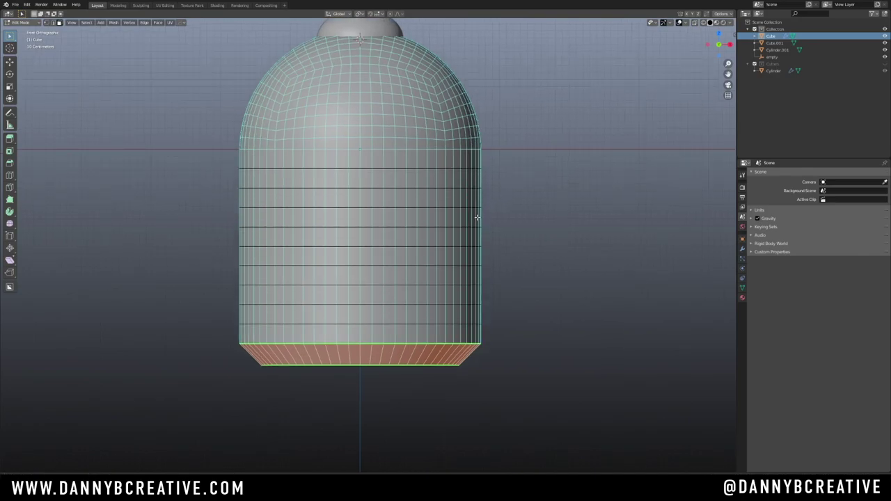
{"action": "scroll", "coordinate": [477, 218], "scroll_direction": "up", "scroll_amount": 3}
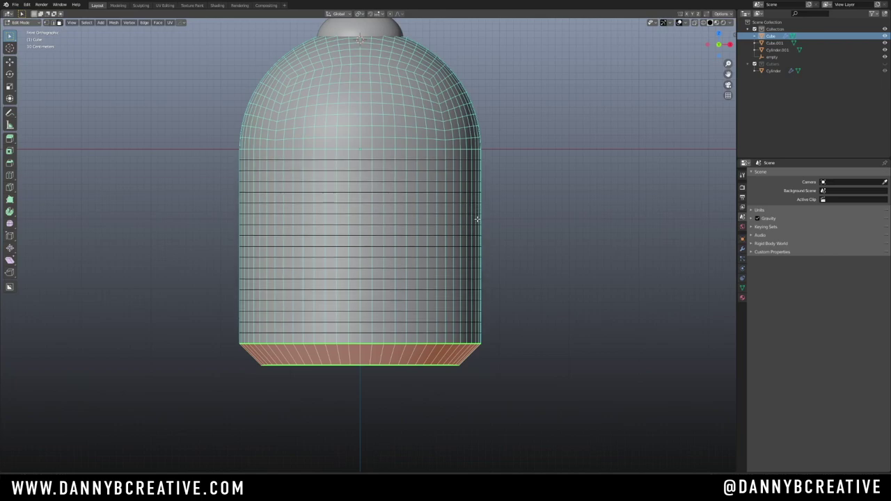
{"action": "scroll", "coordinate": [477, 218], "scroll_direction": "up", "scroll_amount": 1}
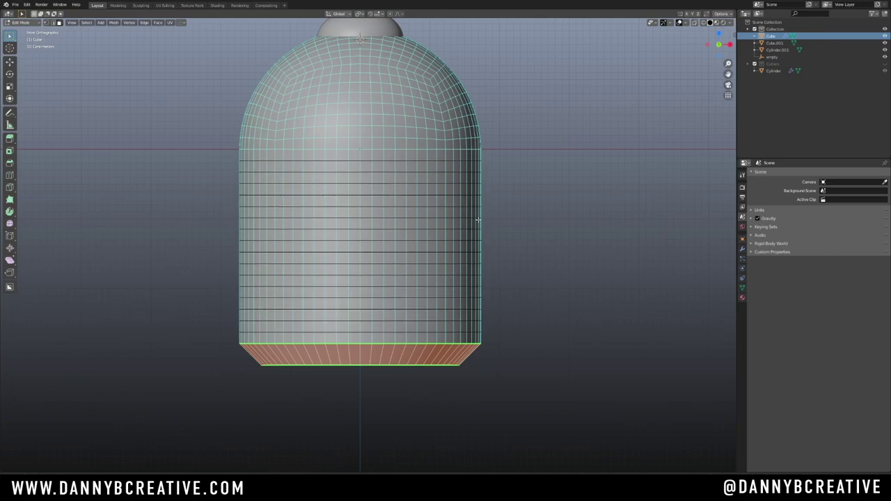
{"action": "left_click", "coordinate": [473, 226]}
{"action": "right_click", "coordinate": [472, 228]}
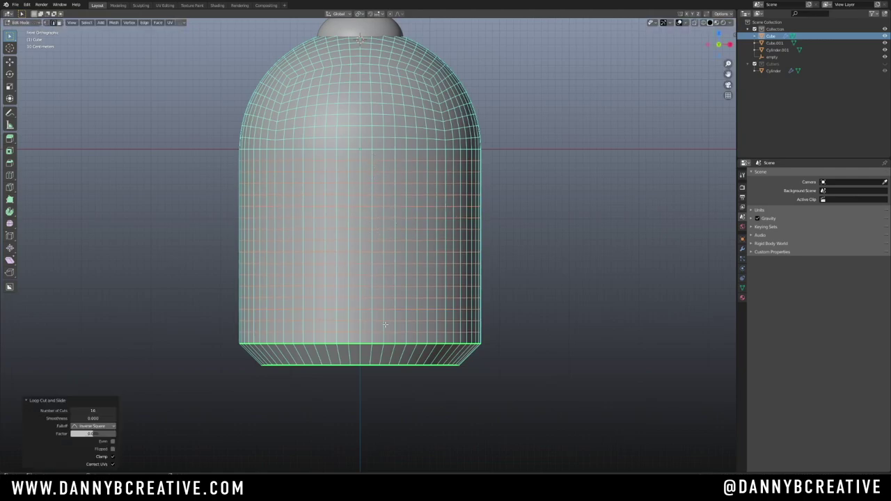
{"action": "key", "text": "Tab"}
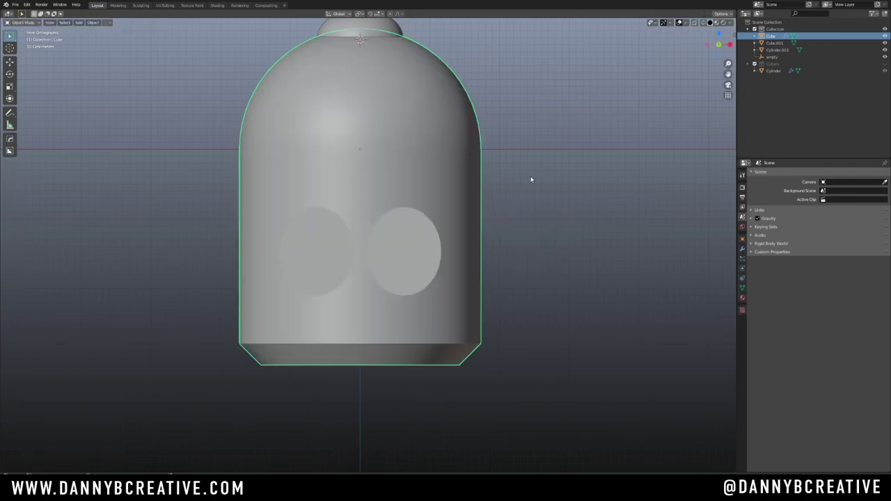
Inspect the two round cutouts, then show the wireframe overlay and examine from the front how the body's edge loops meet them
{"action": "scroll", "coordinate": [501, 209], "scroll_direction": "down", "scroll_amount": 2}
{"action": "middle_click_drag", "start_coordinate": [487, 231], "coordinate": [352, 233]}
{"action": "scroll", "coordinate": [420, 238], "scroll_direction": "up", "scroll_amount": 2}
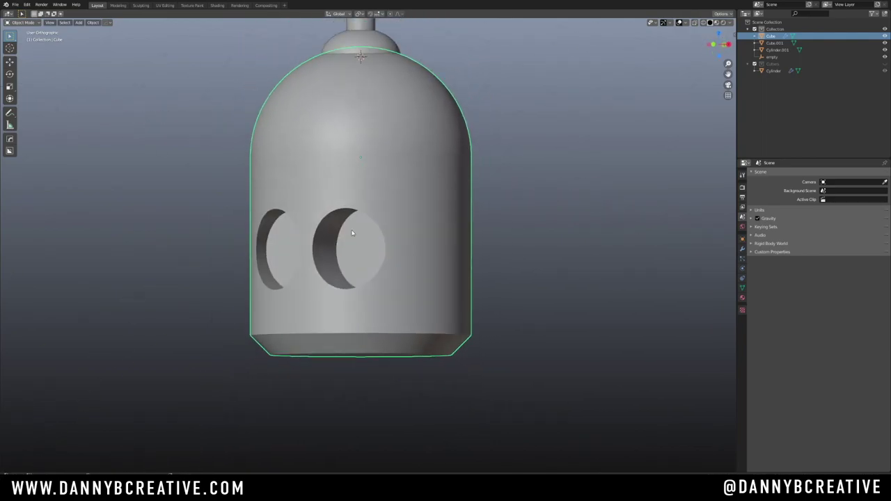
{"action": "middle_click_drag", "start_coordinate": [344, 293], "coordinate": [367, 259]}
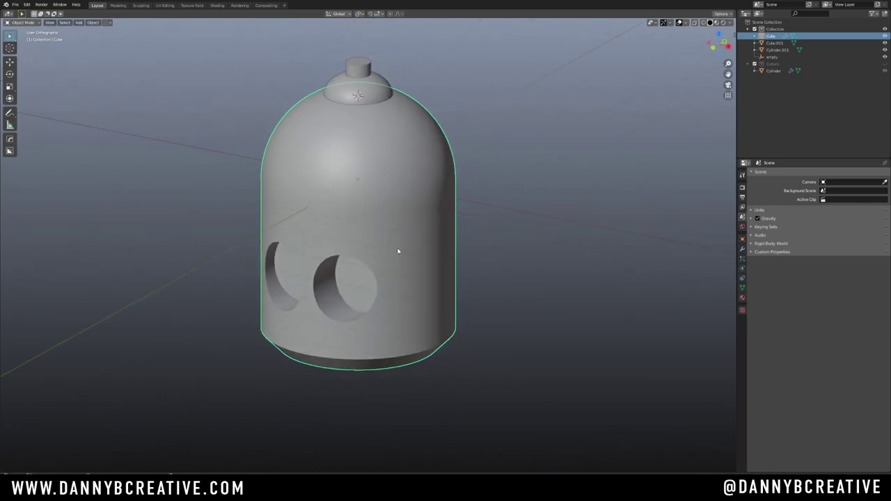
{"action": "key", "text": "q"}
{"action": "left_click", "coordinate": [408, 272]}
{"action": "scroll", "coordinate": [421, 276], "scroll_direction": "down", "scroll_amount": 1}
{"action": "middle_click_drag", "start_coordinate": [422, 276], "coordinate": [458, 264]}
{"action": "scroll", "coordinate": [470, 237], "scroll_direction": "up", "scroll_amount": 3}
{"action": "middle_click_drag", "start_coordinate": [483, 205], "coordinate": [418, 216]}
{"action": "key", "text": "KP_1"}
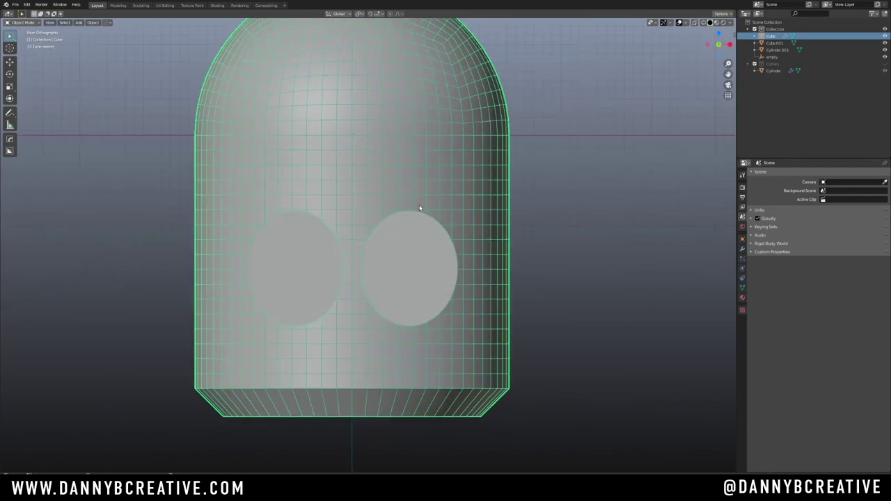
{"action": "scroll", "coordinate": [455, 183], "scroll_direction": "up", "scroll_amount": 2}
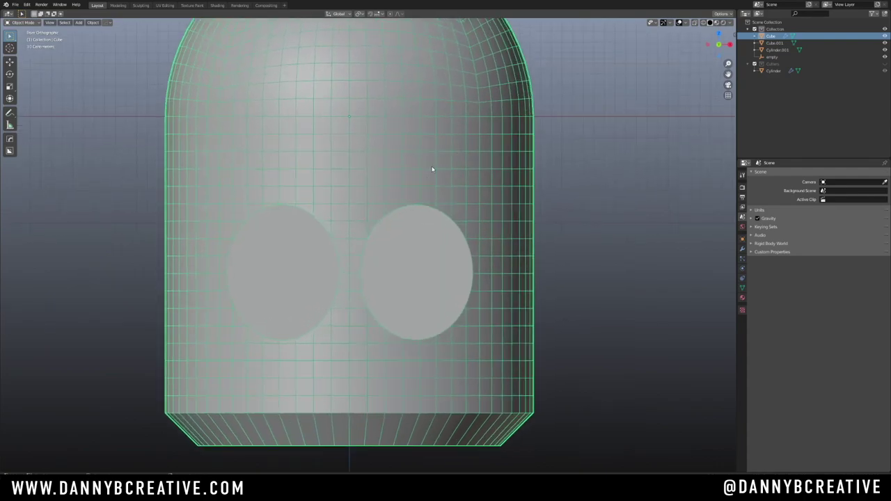
Bring up the body's boolean cutter with Ever Scroll and move it down about 0.013 m along Z
{"action": "key", "text": "q"}
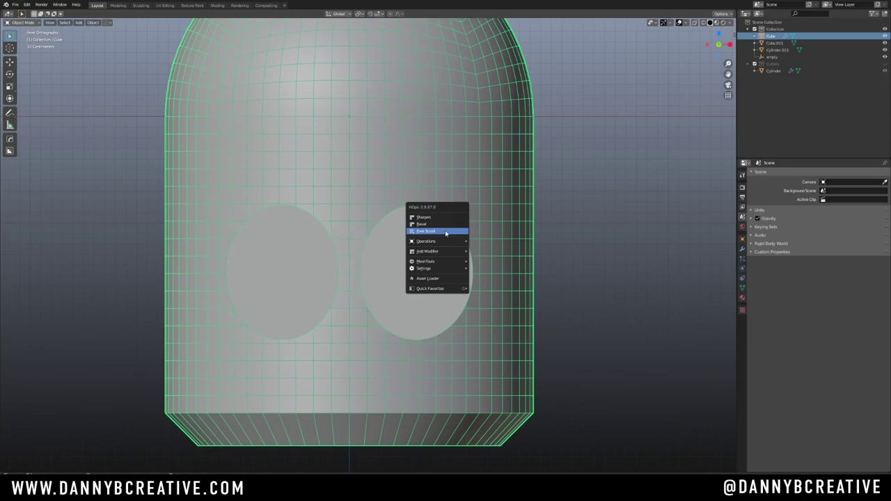
{"action": "left_click", "coordinate": [445, 233]}
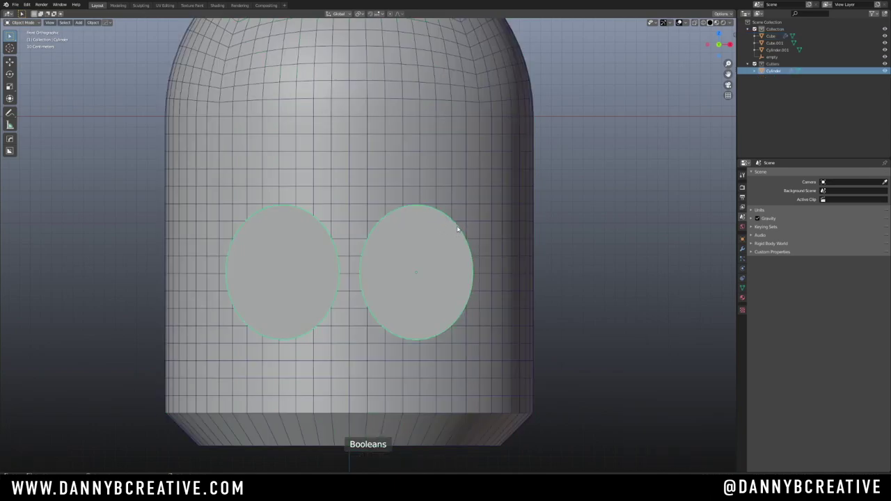
{"action": "key", "text": "g"}
{"action": "key", "text": "z"}
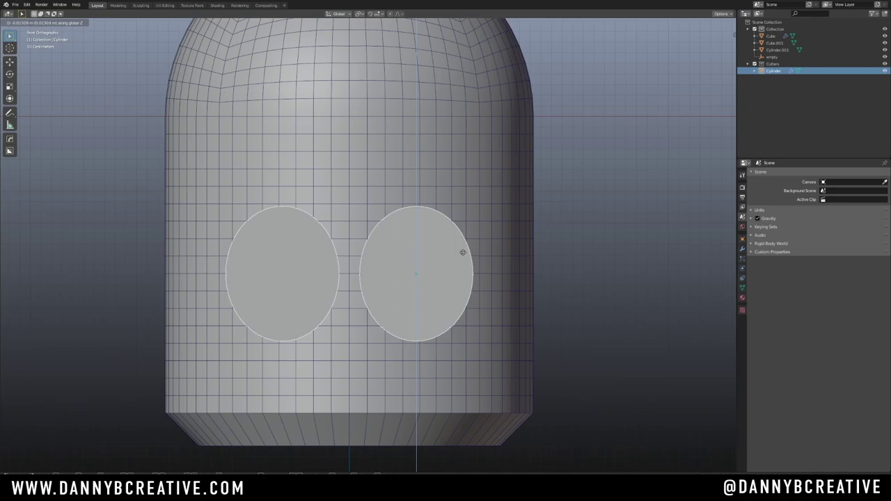
{"action": "left_click", "coordinate": [462, 252]}
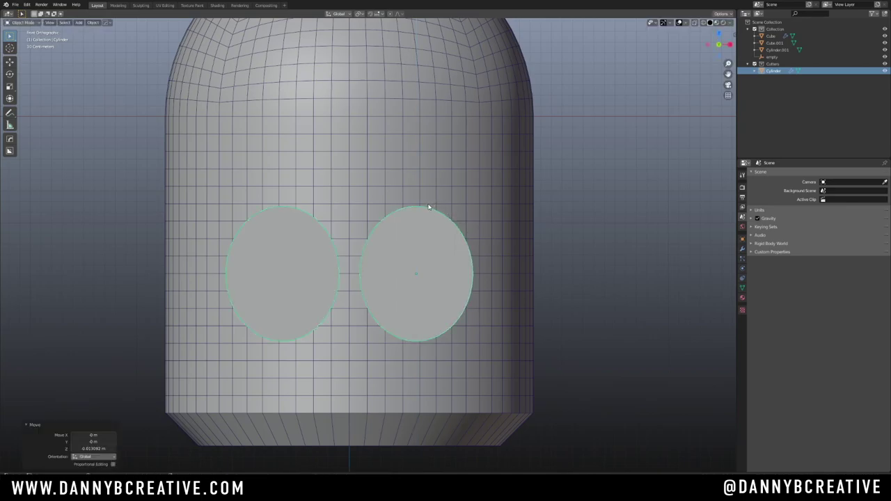
Deselect the cutter and save the file
{"action": "left_click", "coordinate": [565, 209]}
{"action": "middle_click_drag", "start_coordinate": [566, 213], "coordinate": [453, 205]}
{"action": "key", "text": "ctrl+s"}
{"action": "key", "text": "s"}
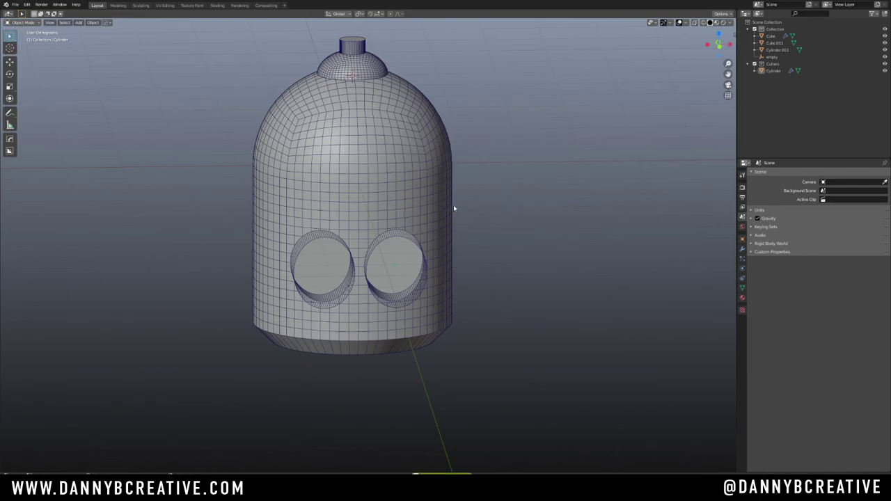
{"action": "middle_click_drag", "start_coordinate": [430, 172], "coordinate": [440, 133]}
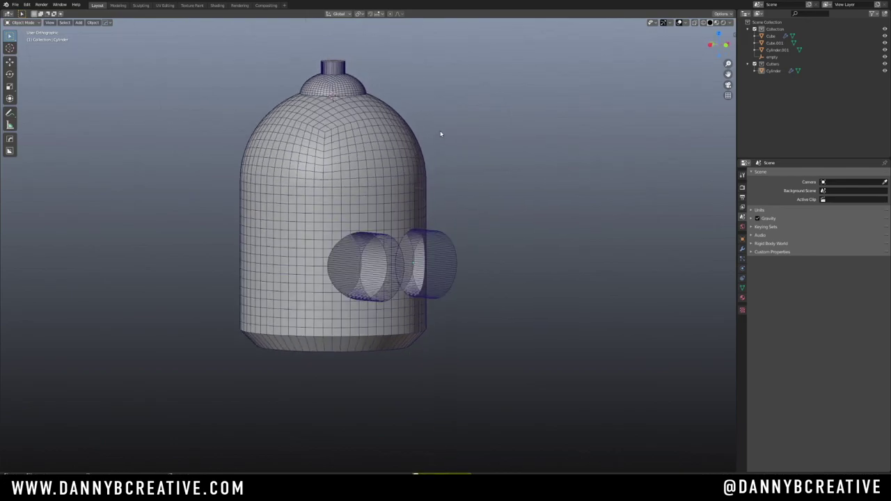
{"action": "middle_click_drag", "start_coordinate": [385, 230], "coordinate": [396, 221]}
{"action": "left_click", "coordinate": [400, 216]}
{"action": "key", "text": "Tab"}
{"action": "left_click", "coordinate": [409, 174]}
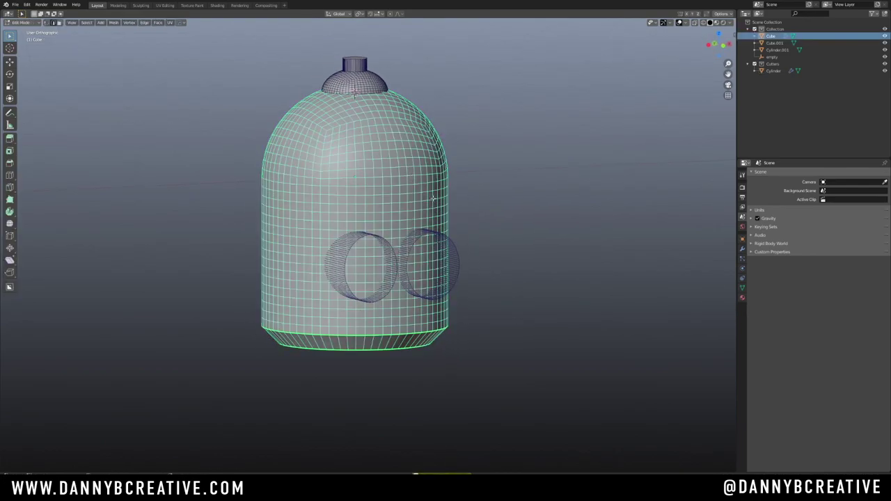
{"action": "key", "text": "2"}
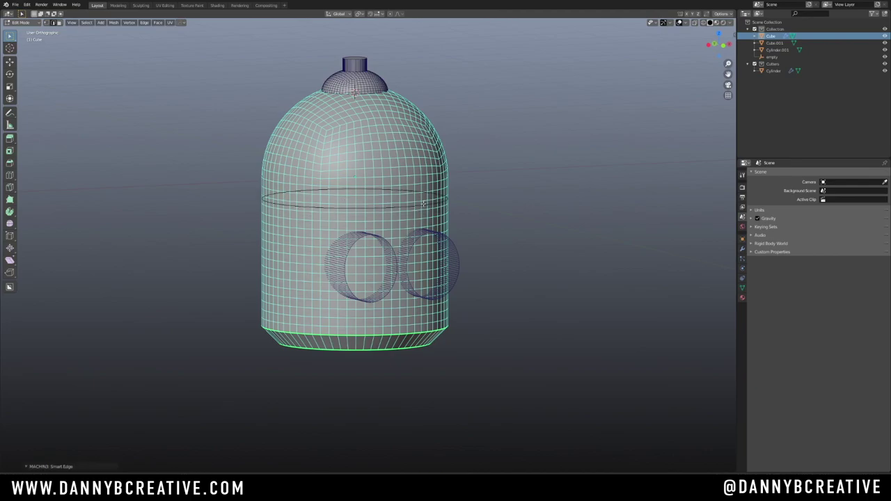
{"action": "right_click", "coordinate": [423, 203]}
{"action": "key", "text": "Tab"}
{"action": "left_click", "coordinate": [461, 144]}
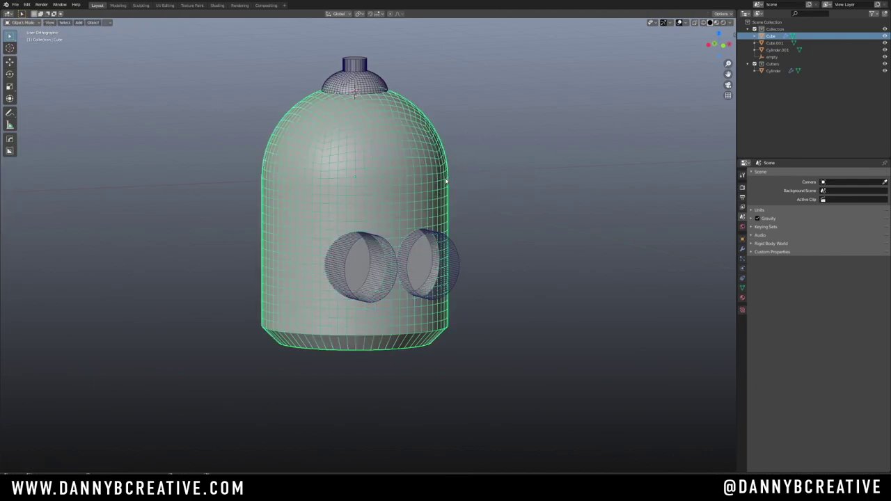
Hide the boolean cutters and view the domed body from slightly above its front
{"action": "key", "text": "1"}
{"action": "key", "text": "Tab"}
{"action": "left_click", "coordinate": [445, 152]}
{"action": "middle_click_drag", "start_coordinate": [446, 197], "coordinate": [445, 213], "text": "ctrl"}
{"action": "middle_click_drag", "start_coordinate": [473, 198], "coordinate": [463, 230]}
{"action": "middle_click_drag", "start_coordinate": [463, 213], "coordinate": [402, 220], "text": "ctrl"}
Select the domed body's entire mesh in face mode, stash it with MESHmachine, and return to object mode
{"action": "key", "text": "Tab"}
{"action": "left_click", "coordinate": [514, 222]}
{"action": "key", "text": "l"}
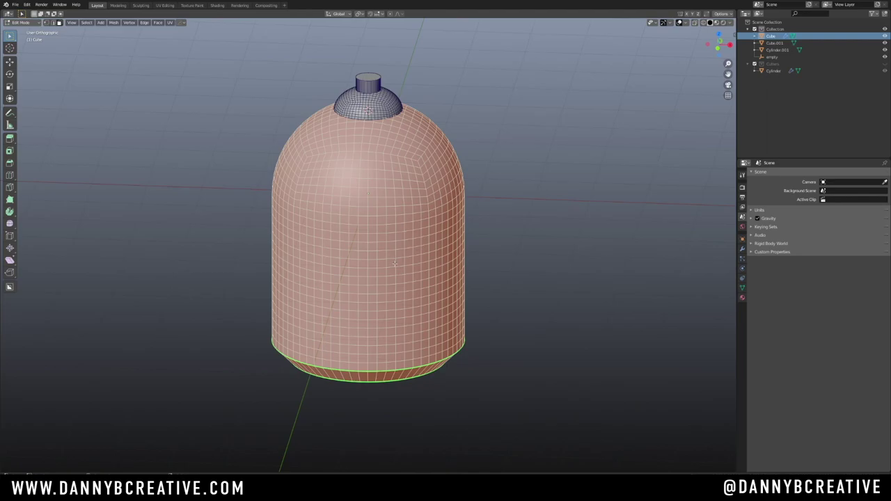
{"action": "key", "text": "y"}
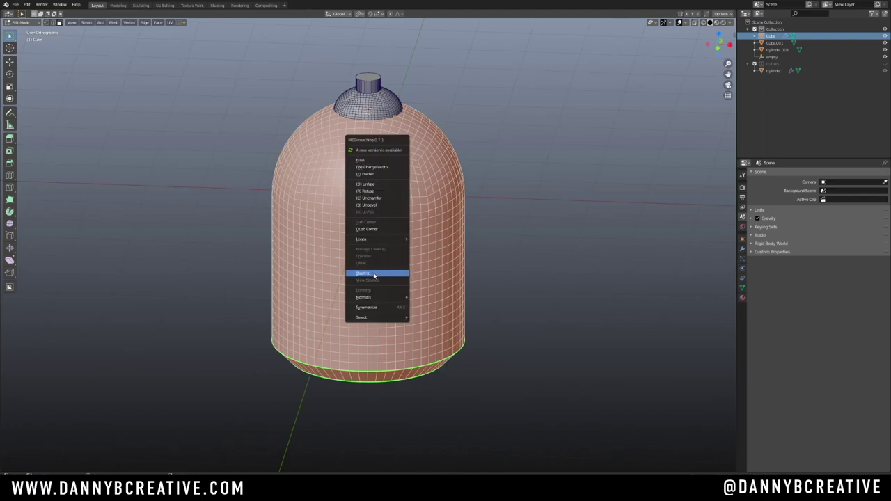
{"action": "left_click", "coordinate": [375, 275]}
{"action": "key", "text": "Tab"}
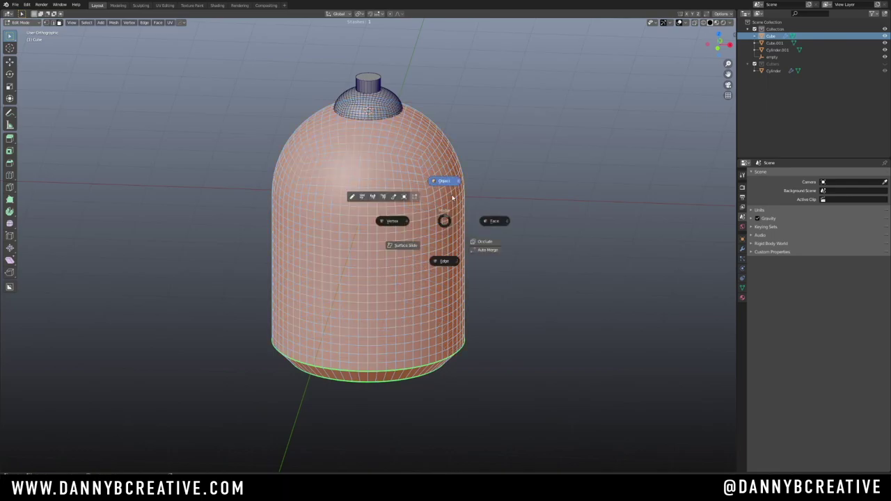
Display the MESHmachine stash list of the domed body and collapse the DECALmachine help section
{"action": "key", "text": "n"}
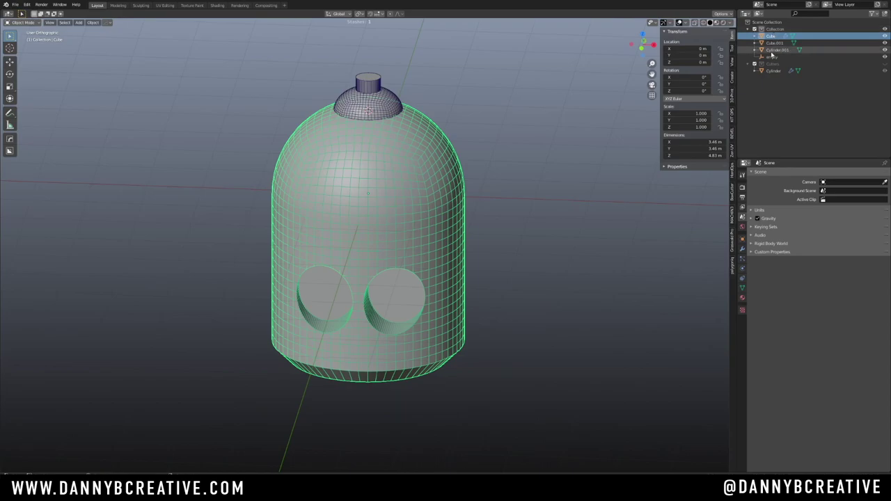
{"action": "left_click", "coordinate": [732, 217]}
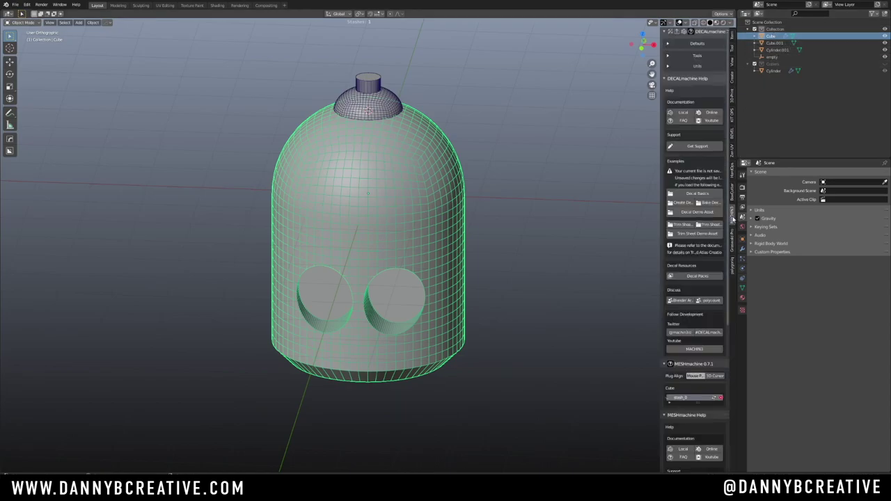
{"action": "left_click", "coordinate": [666, 79]}
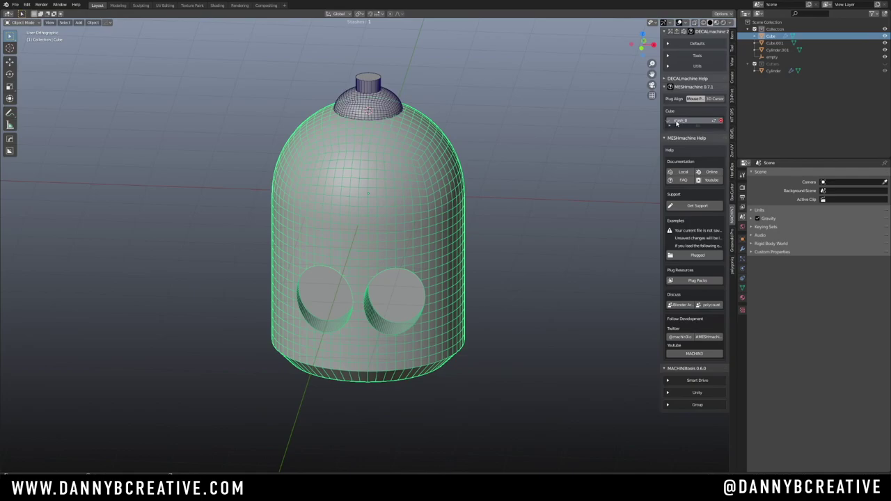
Deselect the domed body, hide the wireframe overlay, and toggle the preview of stash_0 on and off
{"action": "left_click", "coordinate": [524, 181]}
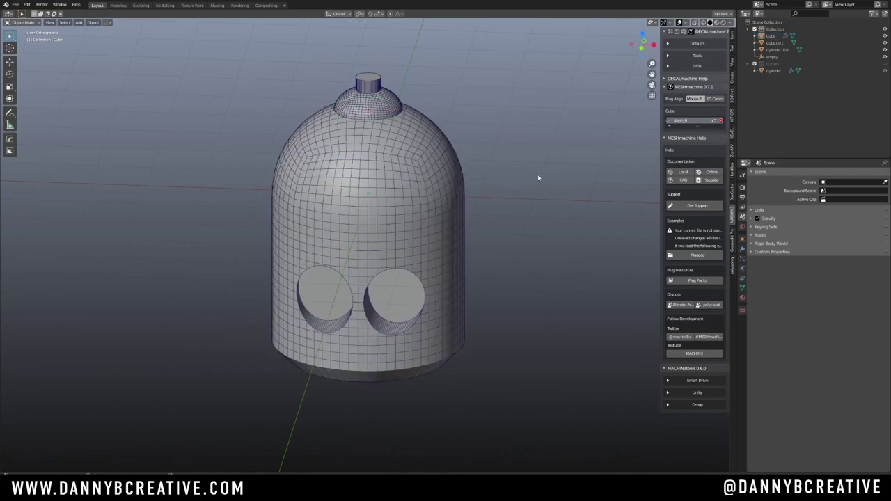
{"action": "key", "text": "alt+v"}
{"action": "left_click", "coordinate": [537, 178]}
{"action": "left_click", "coordinate": [667, 121]}
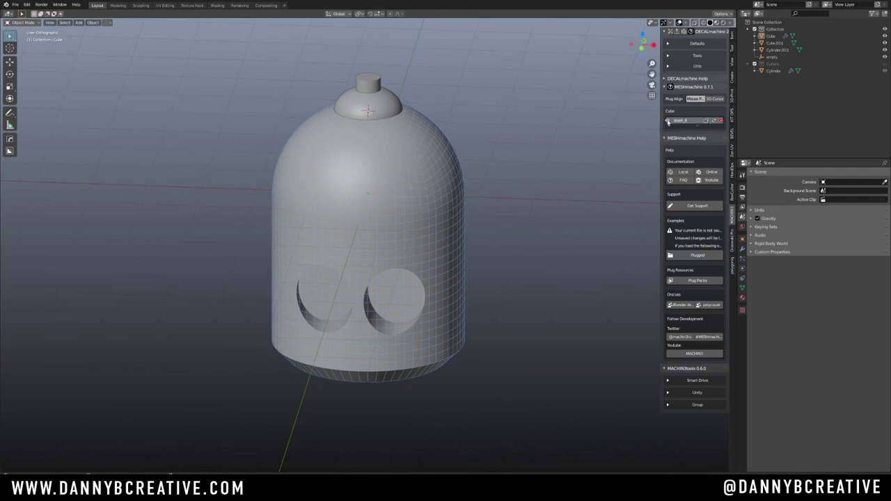
{"action": "left_click", "coordinate": [669, 122]}
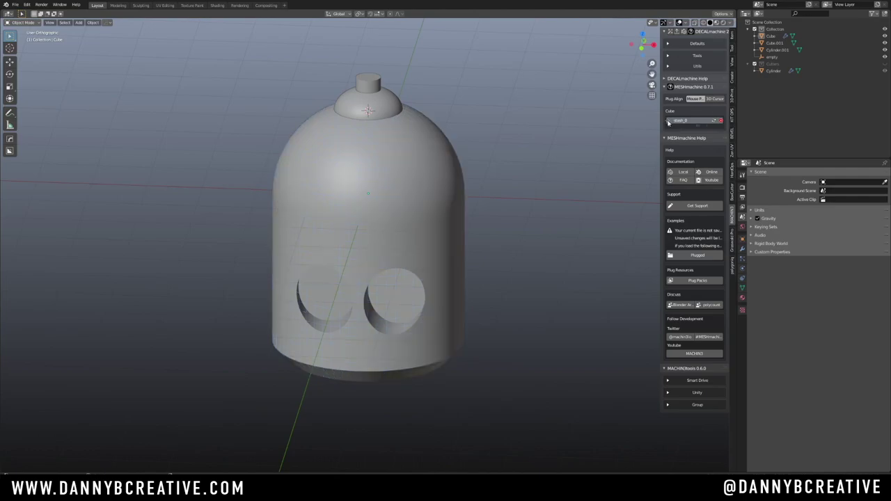
Toggle the preview of stash_0, view the domed body from the side, and save the file
{"action": "left_click", "coordinate": [668, 122]}
{"action": "left_click", "coordinate": [668, 122]}
{"action": "middle_click_drag", "start_coordinate": [350, 246], "coordinate": [481, 185], "text": "ctrl"}
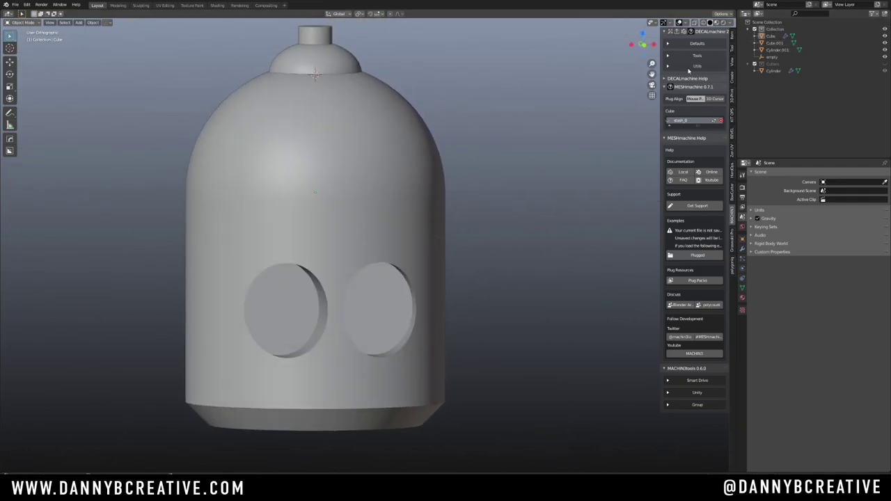
{"action": "middle_click_drag", "start_coordinate": [332, 215], "coordinate": [344, 174], "text": "ctrl"}
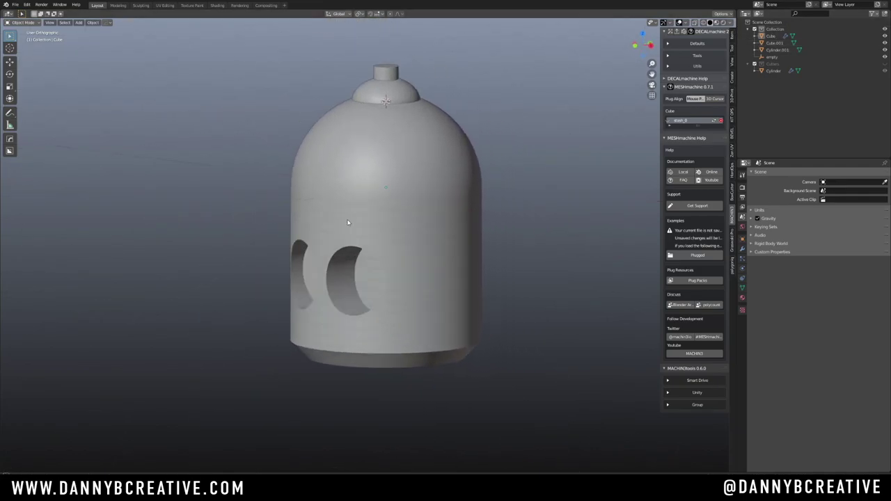
{"action": "key", "text": "ctrl+s"}
{"action": "key", "text": "s"}
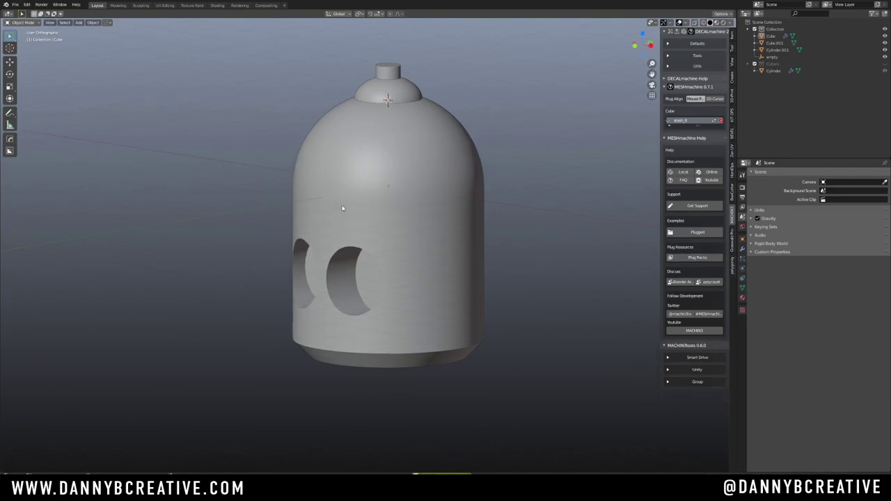
Select the domed body and expand the settings of its Boolean modifier
{"action": "middle_click_drag", "start_coordinate": [373, 220], "coordinate": [370, 199], "text": "ctrl"}
{"action": "middle_click_drag", "start_coordinate": [361, 227], "coordinate": [363, 216], "text": "shift"}
{"action": "mouse_move", "coordinate": [372, 234]}
{"action": "middle_mouse_down", "text": "ctrl"}
{"action": "mouse_move", "coordinate": [372, 217]}
{"action": "mouse_move", "coordinate": [404, 243]}
{"action": "mouse_move", "coordinate": [375, 235]}
{"action": "mouse_move", "coordinate": [346, 250]}
{"action": "mouse_move", "coordinate": [366, 250]}
{"action": "middle_mouse_up", "text": "ctrl"}
{"action": "scroll", "coordinate": [364, 235], "scroll_direction": "down", "scroll_amount": 2}
{"action": "scroll", "coordinate": [347, 252], "scroll_direction": "up", "scroll_amount": 1}
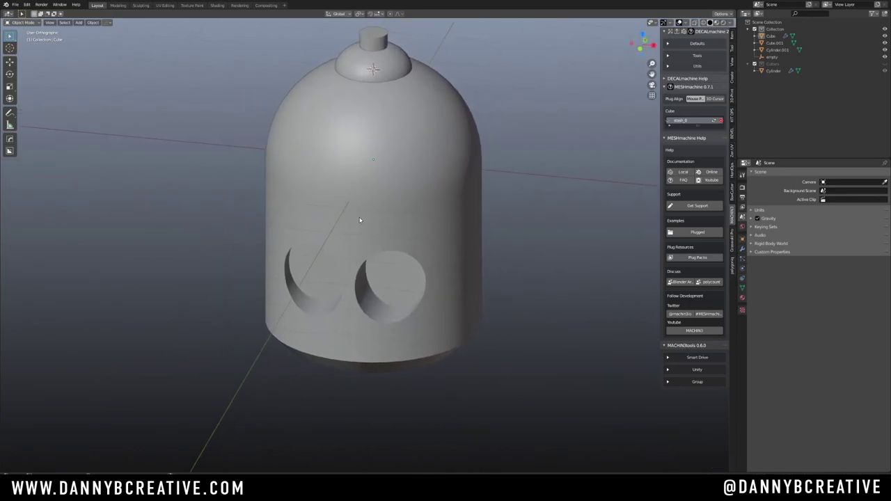
{"action": "middle_click_drag", "start_coordinate": [360, 220], "coordinate": [346, 232]}
{"action": "middle_click_drag", "start_coordinate": [402, 207], "coordinate": [385, 229]}
{"action": "left_click", "coordinate": [392, 222]}
{"action": "left_click", "coordinate": [742, 249]}
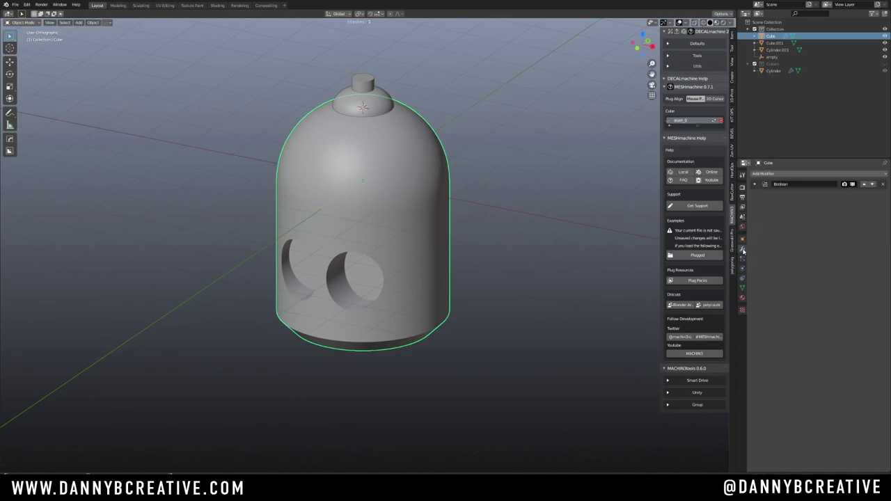
{"action": "left_click", "coordinate": [754, 184]}
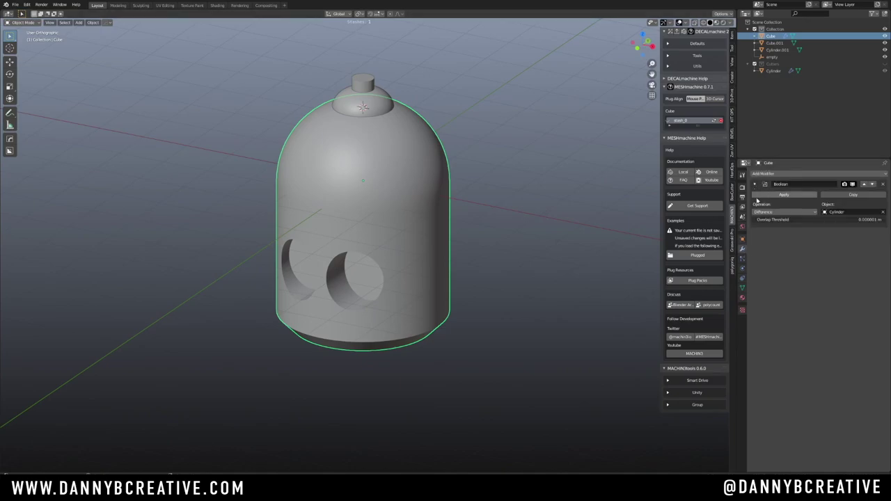
Apply the domed body's Boolean modifier with the HardOps Smart Apply operation
{"action": "key", "text": "q"}
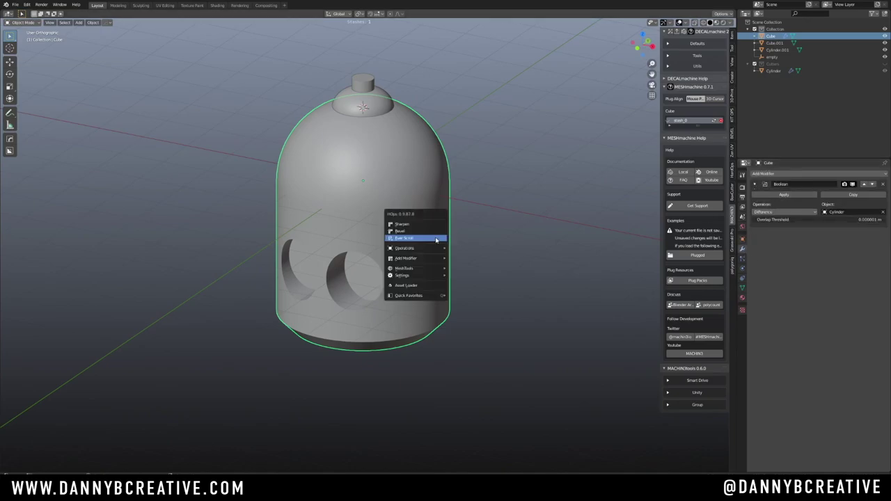
{"action": "mouse_move", "coordinate": [420, 296]}
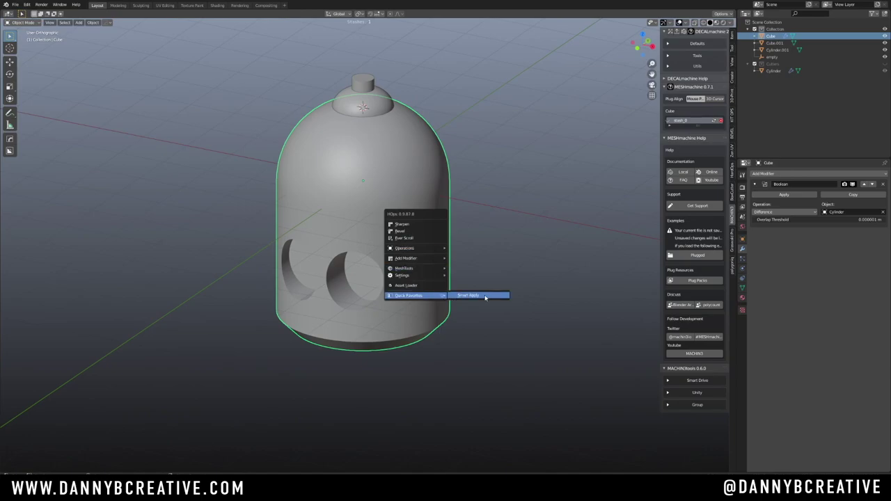
{"action": "left_click", "coordinate": [486, 297]}
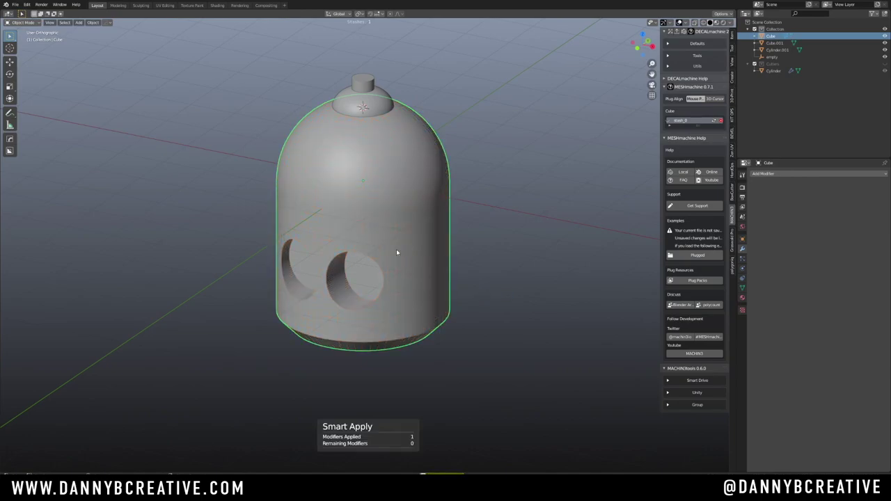
Check the domed body's mesh around the applied front holes in edit mode, and return to object mode
{"action": "mouse_move", "coordinate": [397, 252]}
{"action": "middle_mouse_down"}
{"action": "mouse_move", "coordinate": [420, 243]}
{"action": "mouse_move", "coordinate": [402, 251]}
{"action": "middle_mouse_up"}
{"action": "middle_click_drag", "start_coordinate": [402, 250], "coordinate": [440, 204], "text": "ctrl"}
{"action": "key", "text": "Tab"}
{"action": "left_click", "coordinate": [403, 202]}
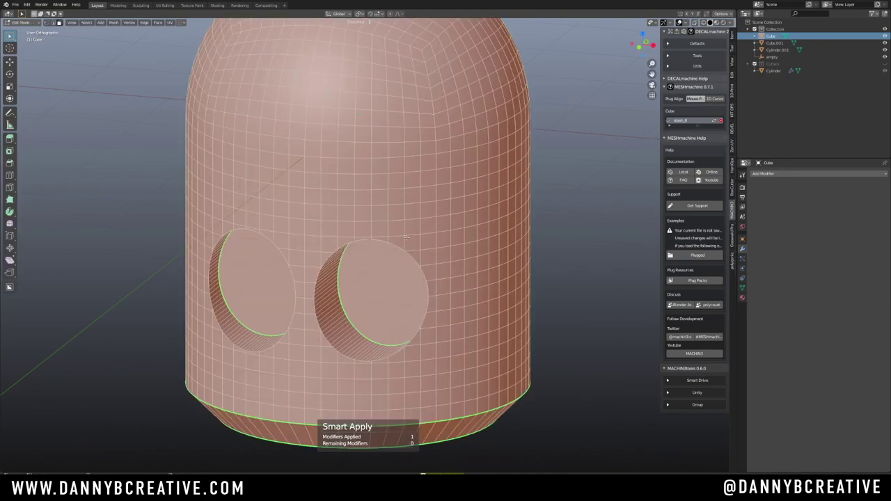
{"action": "mouse_move", "coordinate": [376, 261]}
{"action": "middle_mouse_down"}
{"action": "mouse_move", "coordinate": [318, 268]}
{"action": "mouse_move", "coordinate": [376, 265]}
{"action": "mouse_move", "coordinate": [377, 274]}
{"action": "middle_mouse_up"}
{"action": "scroll", "coordinate": [376, 265], "scroll_direction": "down", "scroll_amount": 1}
{"action": "middle_click_drag", "start_coordinate": [377, 274], "coordinate": [407, 223]}
{"action": "left_click", "coordinate": [432, 213]}
{"action": "key", "text": "Tab"}
{"action": "left_click", "coordinate": [396, 174]}
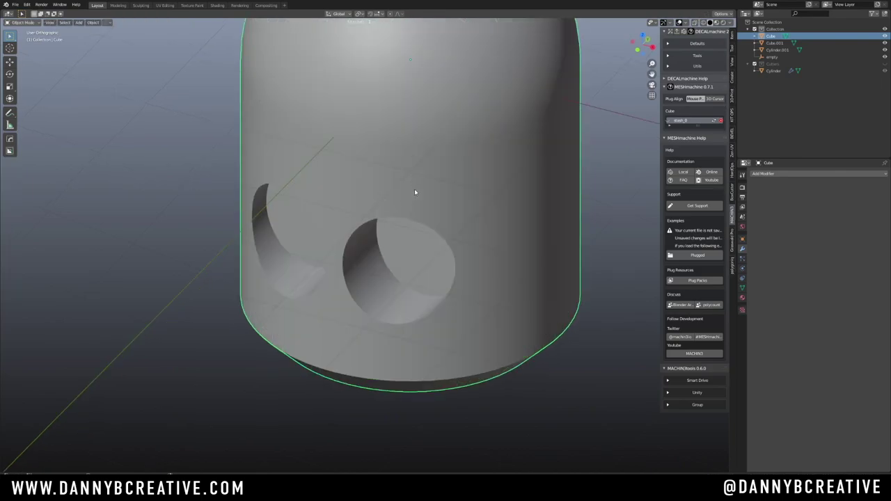
Enter edit mode on the domed body with the right hole's inner face selected, and switch to vertex mode
{"action": "scroll", "coordinate": [400, 190], "scroll_direction": "down", "scroll_amount": 2}
{"action": "middle_click_drag", "start_coordinate": [414, 192], "coordinate": [388, 186]}
{"action": "scroll", "coordinate": [373, 211], "scroll_direction": "up", "scroll_amount": 2}
{"action": "key", "text": "Tab"}
{"action": "left_click", "coordinate": [396, 149]}
{"action": "scroll", "coordinate": [390, 174], "scroll_direction": "up", "scroll_amount": 2}
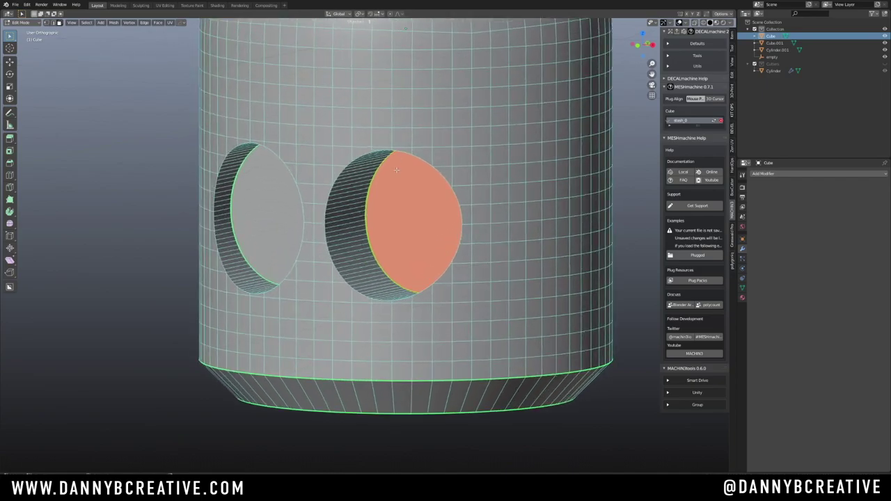
{"action": "key", "text": "Tab"}
{"action": "left_click", "coordinate": [376, 178]}
Examine the spacing of the vertices along the right hole's rim up close
{"action": "middle_click_drag", "start_coordinate": [376, 178], "coordinate": [377, 141], "text": "ctrl"}
{"action": "middle_click_drag", "start_coordinate": [376, 142], "coordinate": [343, 122], "text": "shift"}
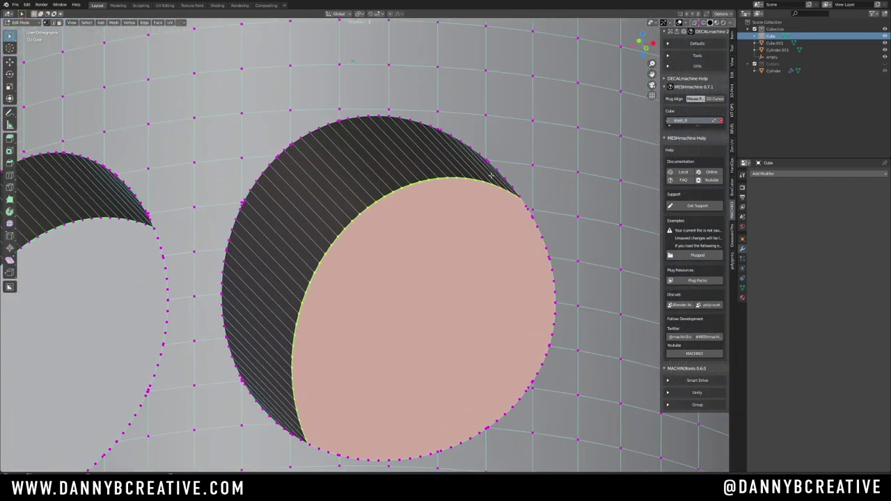
{"action": "mouse_move", "coordinate": [286, 142]}
{"action": "middle_mouse_down", "text": "ctrl"}
{"action": "mouse_move", "coordinate": [286, 164]}
{"action": "mouse_move", "coordinate": [284, 155]}
{"action": "middle_mouse_up", "text": "ctrl"}
{"action": "middle_click_drag", "start_coordinate": [283, 319], "coordinate": [322, 97]}
{"action": "scroll", "coordinate": [396, 238], "scroll_direction": "down", "scroll_amount": 2}
{"action": "scroll", "coordinate": [232, 169], "scroll_direction": "up", "scroll_amount": 8}
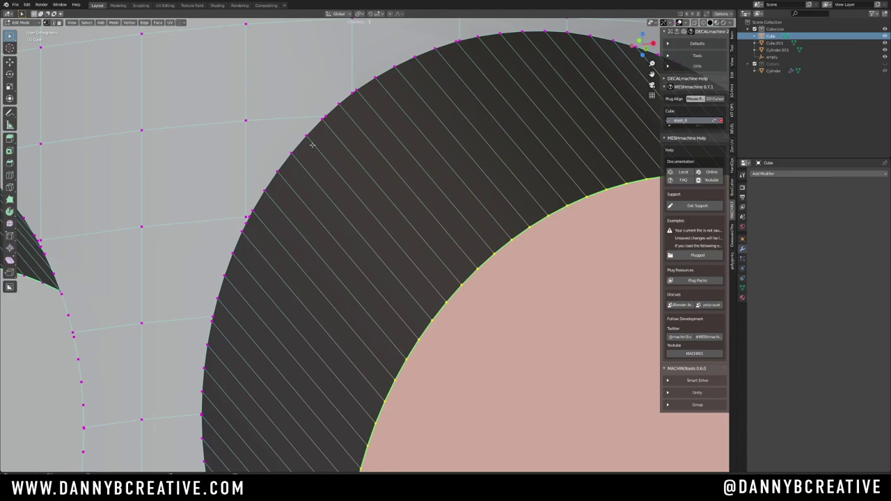
{"action": "scroll", "coordinate": [312, 144], "scroll_direction": "down", "scroll_amount": 7}
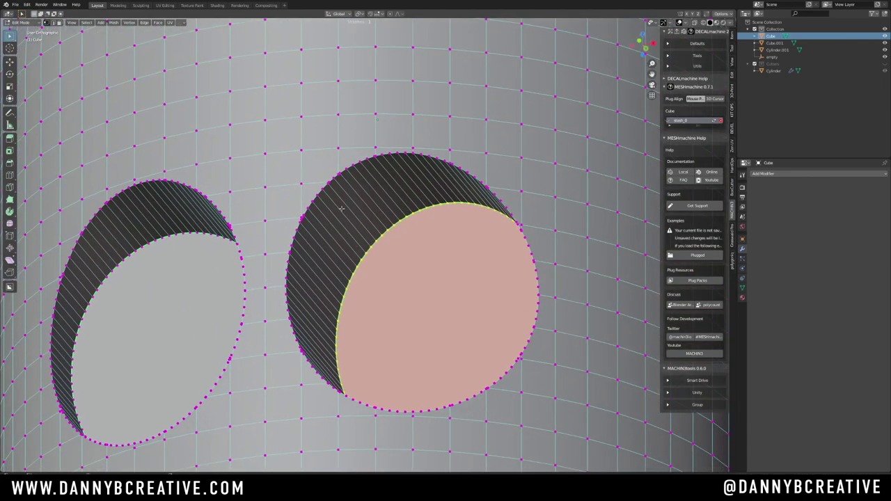
Select the outer rim edge loop of the right hole in edge mode and show it in vertex mode
{"action": "middle_click_drag", "start_coordinate": [341, 209], "coordinate": [390, 212]}
{"action": "middle_click_drag", "start_coordinate": [390, 212], "coordinate": [372, 211], "text": "shift"}
{"action": "key", "text": "Tab"}
{"action": "left_click", "coordinate": [380, 245]}
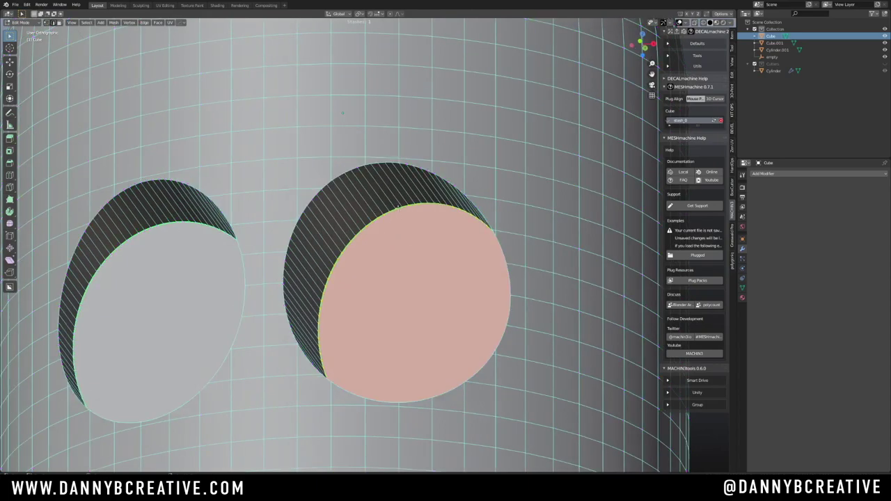
{"action": "double_click", "coordinate": [410, 162]}
{"action": "middle_click_drag", "start_coordinate": [428, 183], "coordinate": [422, 205]}
{"action": "key", "text": "Tab"}
{"action": "left_click", "coordinate": [399, 176]}
Run MESHmachine Boolean Cleanup on the right hole's rim with side B, threshold about 1.02, and triangulate off
{"action": "key", "text": "y"}
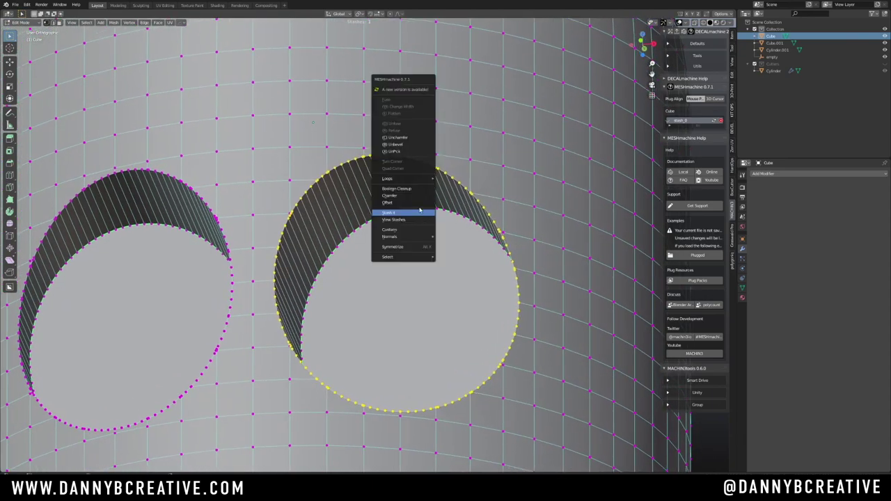
{"action": "left_click", "coordinate": [415, 191]}
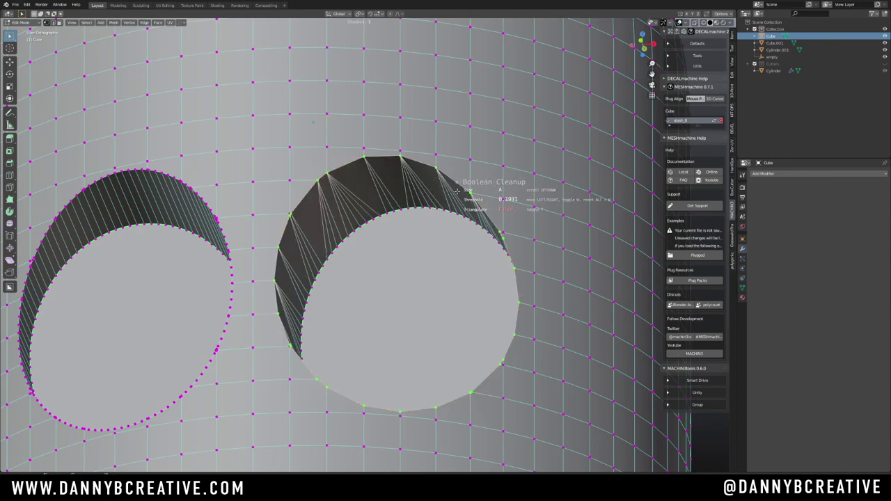
{"action": "scroll", "coordinate": [473, 199], "scroll_direction": "down", "scroll_amount": 1}
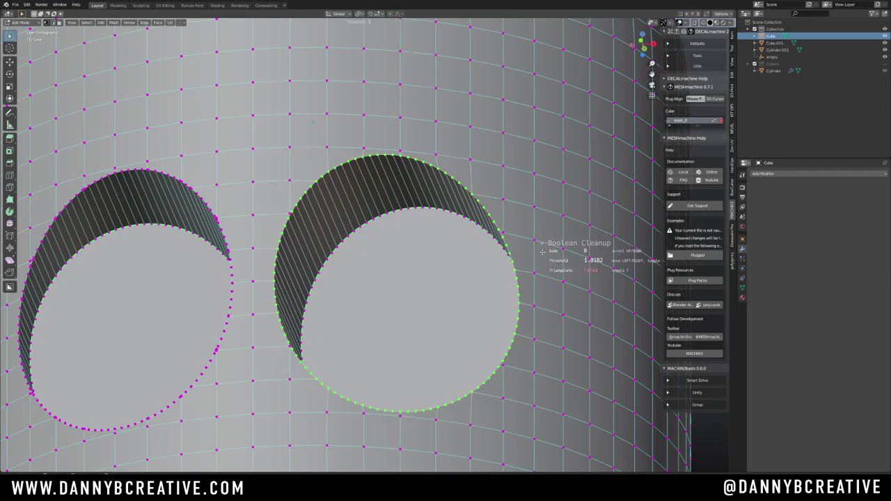
{"action": "left_click", "coordinate": [544, 251]}
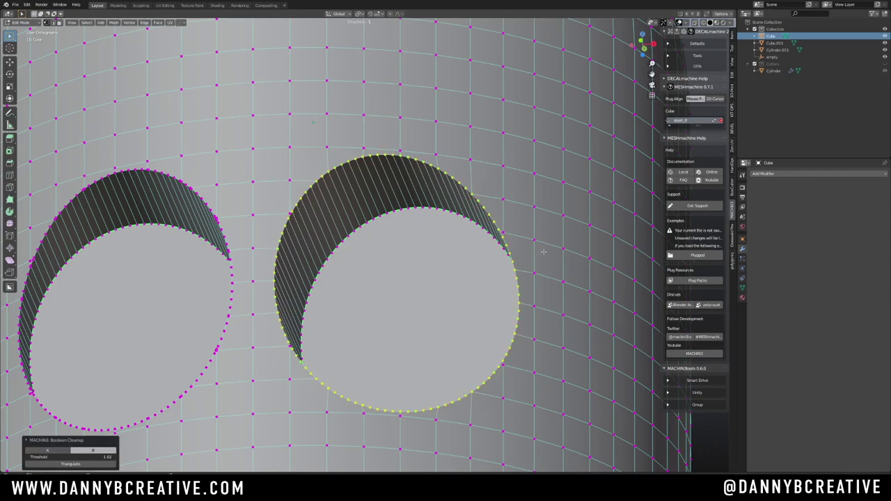
Offset the right hole's rim in edge mode with MESHmachine Offset, width about 0.033, side A, Rebuild face method
{"action": "middle_click_drag", "start_coordinate": [321, 197], "coordinate": [361, 255]}
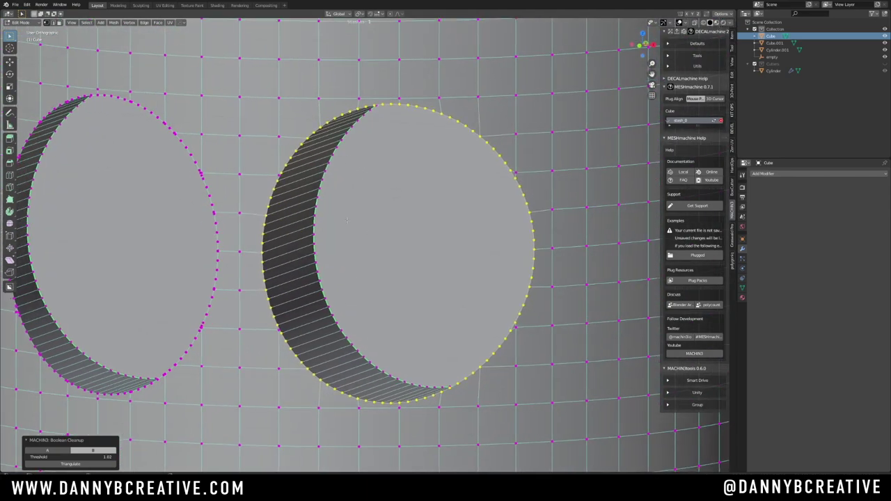
{"action": "middle_click_drag", "start_coordinate": [361, 255], "coordinate": [388, 202]}
{"action": "key", "text": "Tab"}
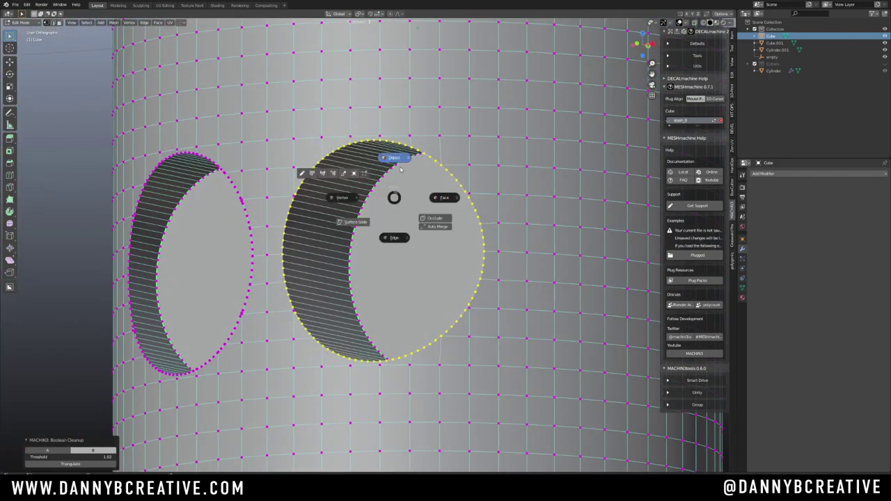
{"action": "left_click", "coordinate": [394, 238]}
{"action": "key", "text": "y"}
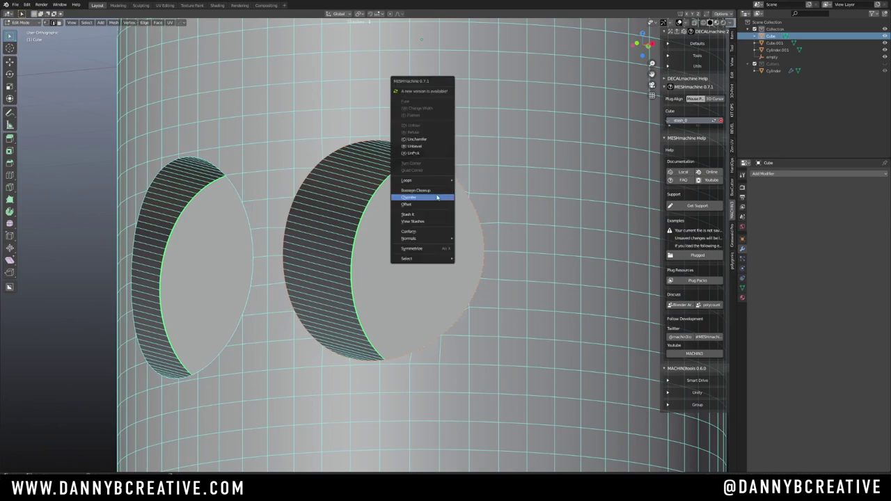
{"action": "left_click", "coordinate": [432, 204]}
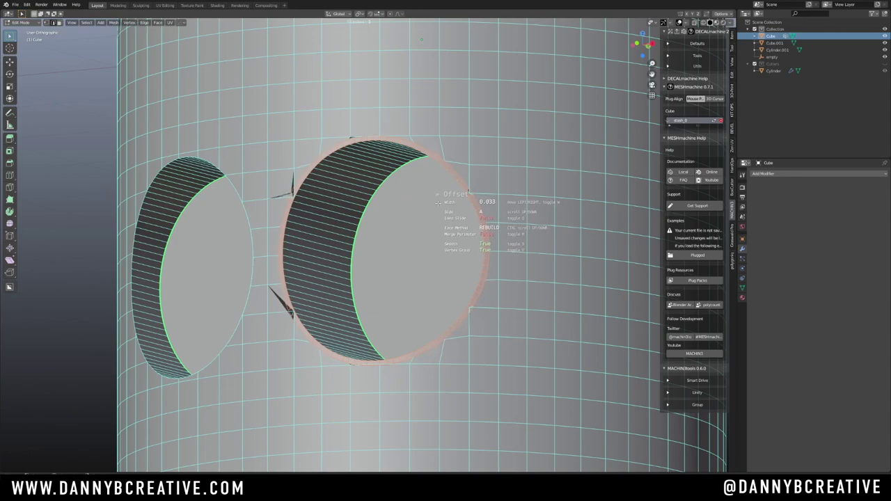
{"action": "left_click", "coordinate": [437, 202]}
Merge the stray vertices at the upper left of the right hole's offset rim using Smart Vert's Last option
{"action": "mouse_move", "coordinate": [347, 121]}
{"action": "middle_mouse_down"}
{"action": "mouse_move", "coordinate": [378, 149]}
{"action": "mouse_move", "coordinate": [362, 129]}
{"action": "middle_mouse_up"}
{"action": "middle_click_drag", "start_coordinate": [362, 128], "coordinate": [400, 183]}
{"action": "key", "text": "Tab"}
{"action": "left_click", "coordinate": [359, 181]}
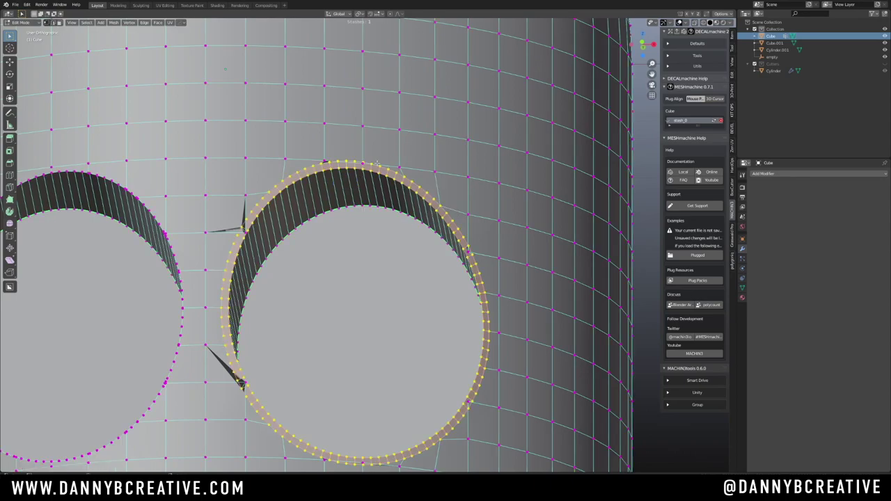
{"action": "middle_click_drag", "start_coordinate": [438, 188], "coordinate": [452, 167]}
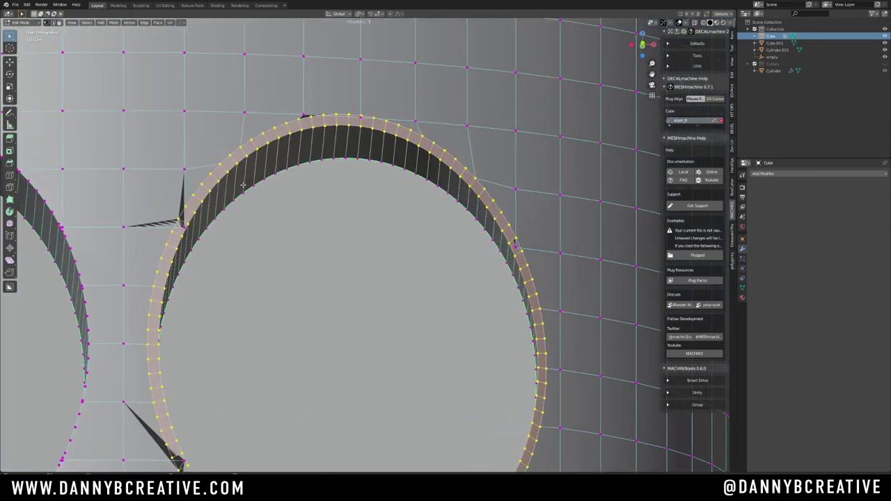
{"action": "middle_click_drag", "start_coordinate": [190, 218], "coordinate": [322, 272], "text": "shift"}
{"action": "key", "text": "alt+a"}
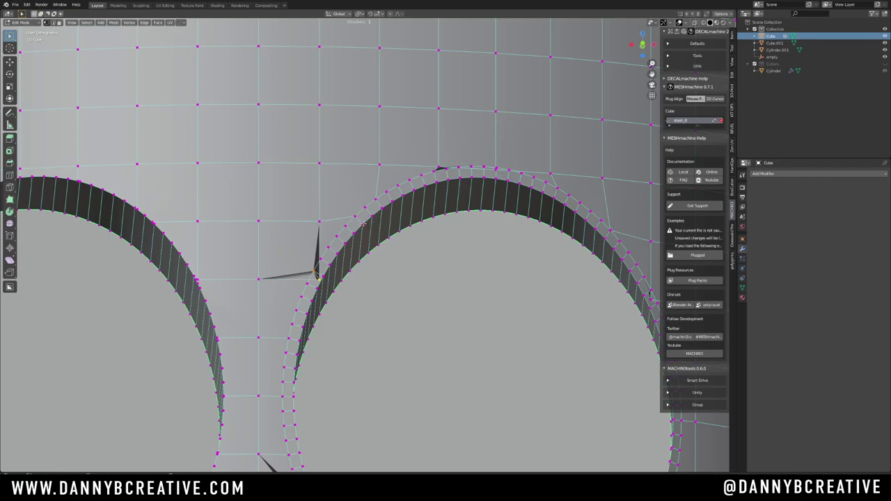
{"action": "key", "text": "1"}
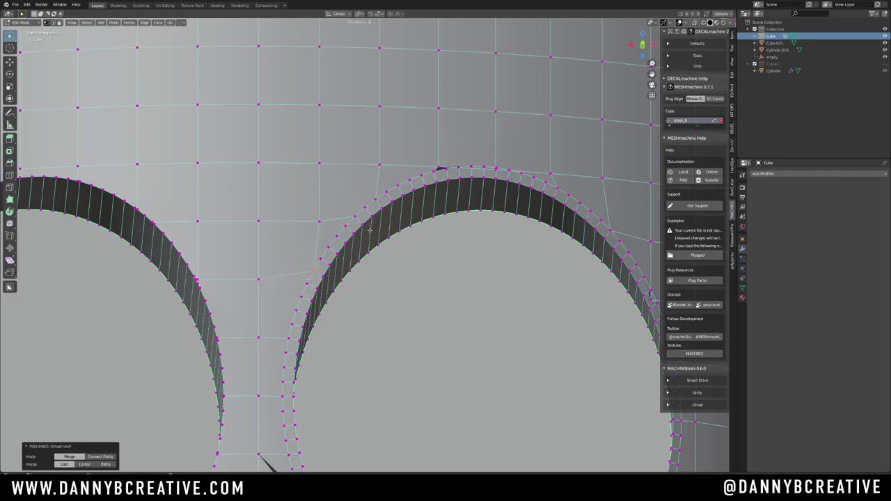
Merge the stray vertices at the lower left of the right hole's offset rim with Smart Vert
{"action": "middle_click_drag", "start_coordinate": [370, 229], "coordinate": [304, 309]}
{"action": "left_click", "coordinate": [301, 309]}
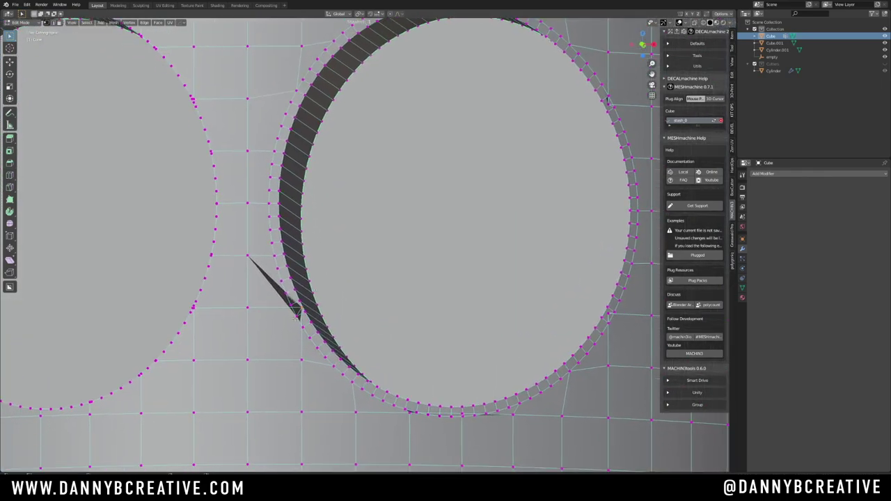
{"action": "key", "text": "1"}
Merge the overlapping grid vertex just left of the right hole's top into the offset rim with At Last
{"action": "scroll", "coordinate": [359, 307], "scroll_direction": "down", "scroll_amount": 1}
{"action": "middle_click_drag", "start_coordinate": [360, 306], "coordinate": [329, 280], "text": "shift"}
{"action": "middle_click_drag", "start_coordinate": [406, 319], "coordinate": [355, 167]}
{"action": "scroll", "coordinate": [355, 166], "scroll_direction": "up", "scroll_amount": 6}
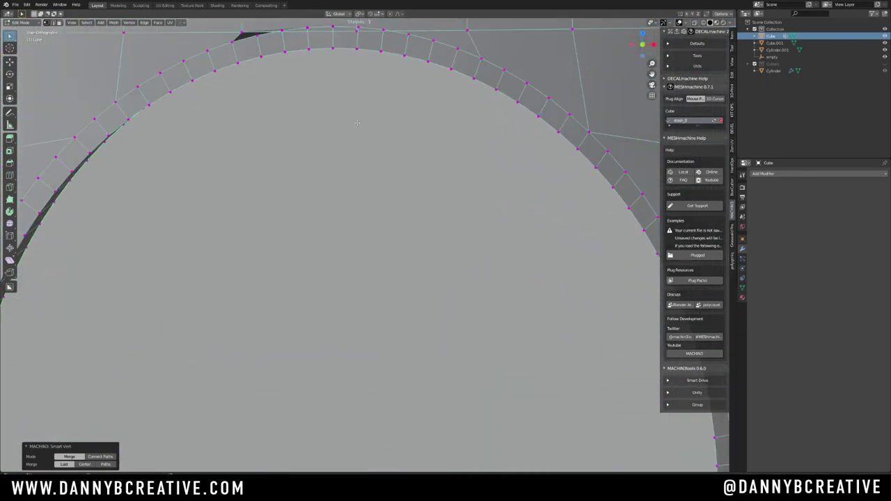
{"action": "middle_click_drag", "start_coordinate": [353, 131], "coordinate": [487, 293], "text": "shift"}
{"action": "left_click", "coordinate": [376, 199]}
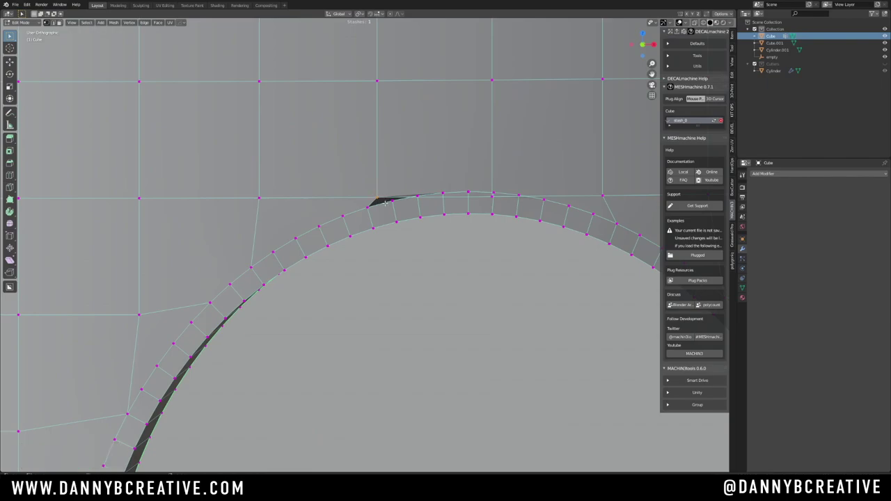
{"action": "key", "text": "m"}
{"action": "left_click", "coordinate": [391, 222]}
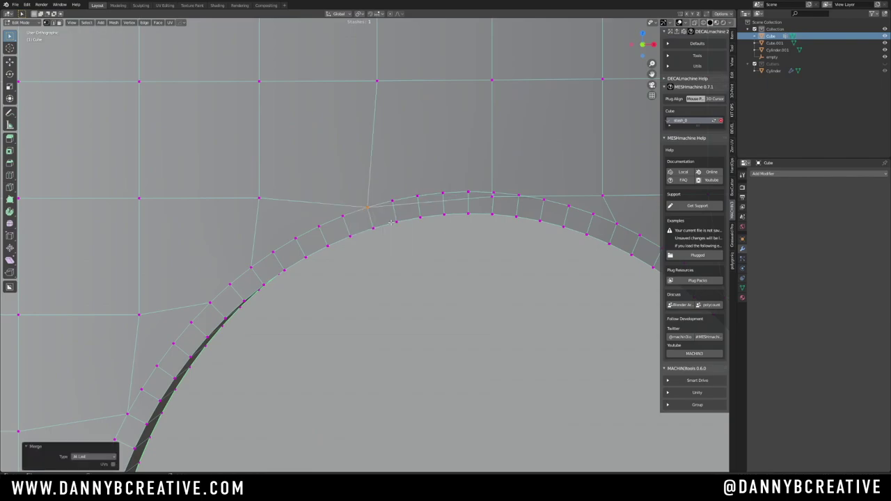
Merge the grid vertex overlapping the top centre of the right hole's offset rim into the rim with Smart Vert
{"action": "scroll", "coordinate": [422, 198], "scroll_direction": "down", "scroll_amount": 2}
{"action": "middle_click_drag", "start_coordinate": [478, 197], "coordinate": [386, 225], "text": "shift"}
{"action": "left_click", "coordinate": [365, 237]}
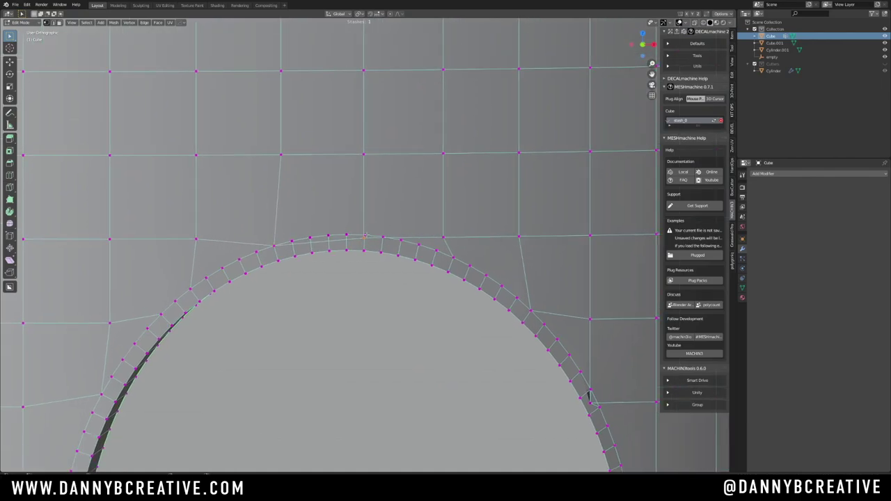
{"action": "key", "text": "1"}
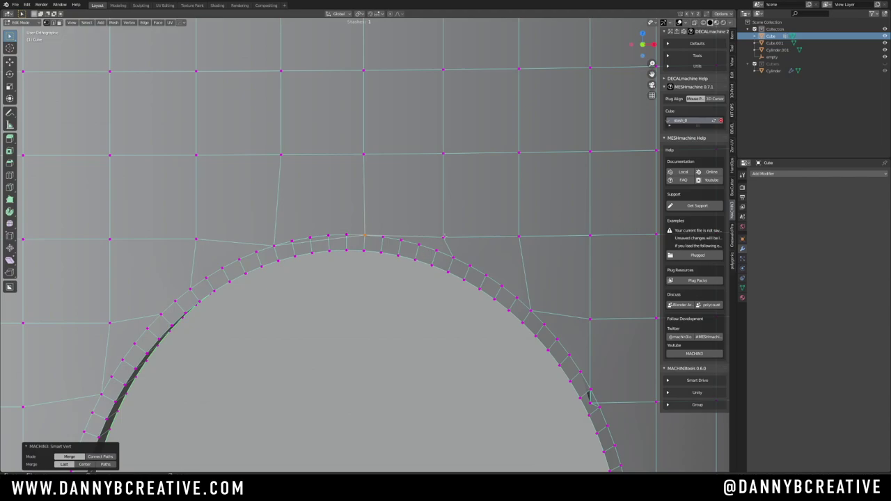
Merge the remaining stray grid vertices along the right hole's right side, beginning just right of its top, into the offset rim with Smart Vert
{"action": "left_click", "coordinate": [445, 238]}
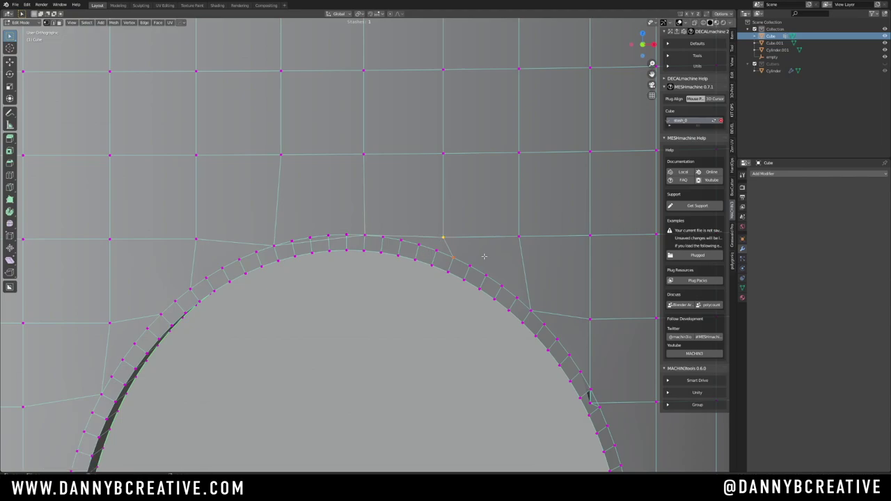
{"action": "left_click", "coordinate": [454, 256], "text": "shift"}
{"action": "key", "text": "1"}
{"action": "middle_click_drag", "start_coordinate": [473, 417], "coordinate": [390, 83], "text": "shift"}
{"action": "middle_click_drag", "start_coordinate": [392, 467], "coordinate": [473, 364], "text": "shift"}
{"action": "key", "text": "1"}
{"action": "key", "text": "1"}
Dissolve the leftover edge running along the upper right of the right hole's offset rim
{"action": "middle_click_drag", "start_coordinate": [255, 248], "coordinate": [432, 306], "text": "shift"}
{"action": "scroll", "coordinate": [390, 332], "scroll_direction": "down", "scroll_amount": 3}
{"action": "middle_click_drag", "start_coordinate": [391, 59], "coordinate": [437, 218], "text": "shift"}
{"action": "key", "text": "Tab"}
{"action": "left_click", "coordinate": [431, 231]}
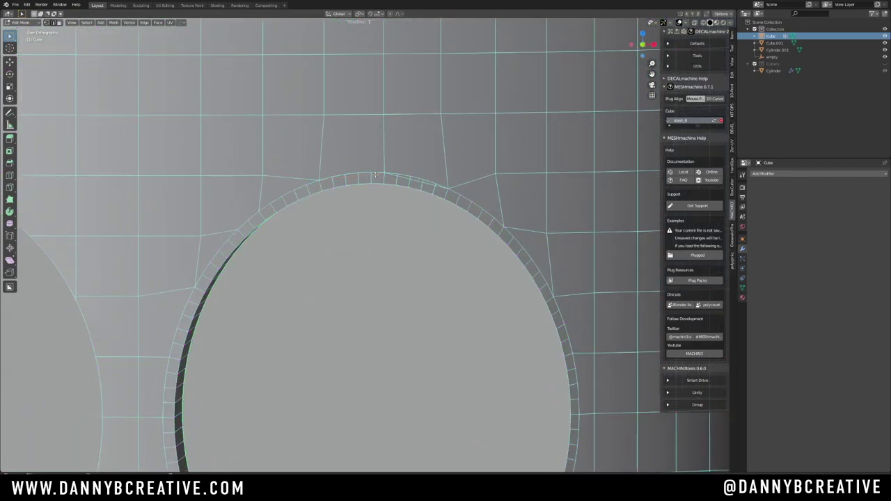
{"action": "key", "text": "ctrl+x"}
{"action": "scroll", "coordinate": [498, 285], "scroll_direction": "down", "scroll_amount": 1}
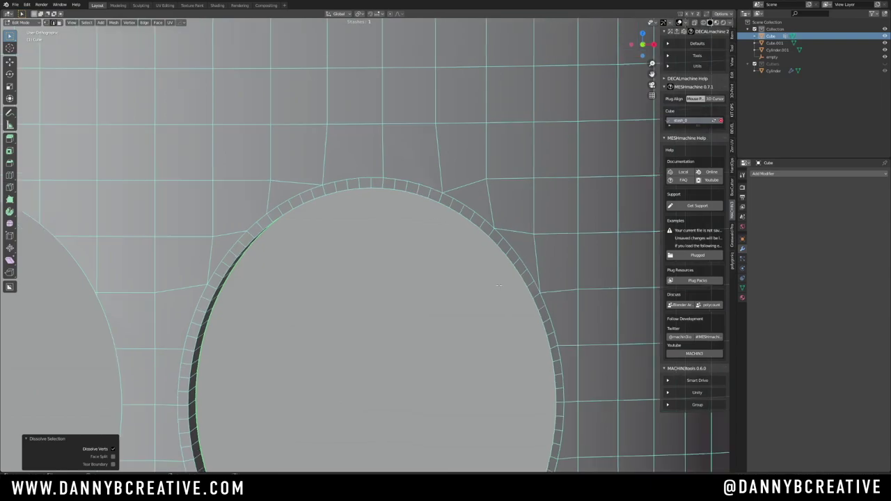
Examine the cleaned rim topology all around the right hole for leftover stray vertices or edges
{"action": "middle_click_drag", "start_coordinate": [398, 320], "coordinate": [351, 167], "text": "shift"}
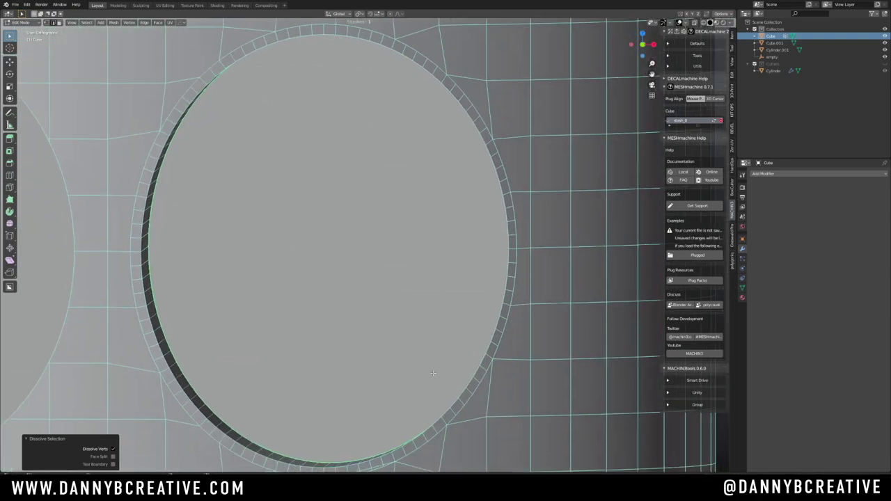
{"action": "middle_click_drag", "start_coordinate": [432, 373], "coordinate": [401, 253], "text": "shift"}
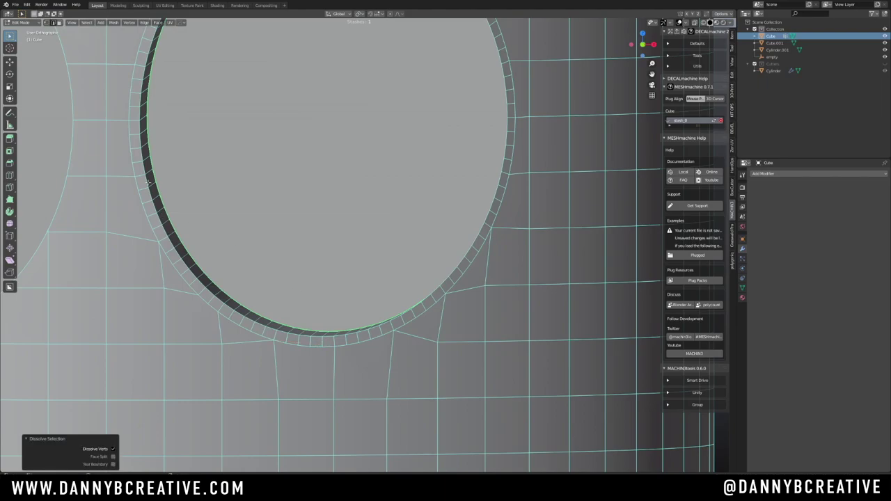
{"action": "middle_click_drag", "start_coordinate": [147, 182], "coordinate": [371, 282]}
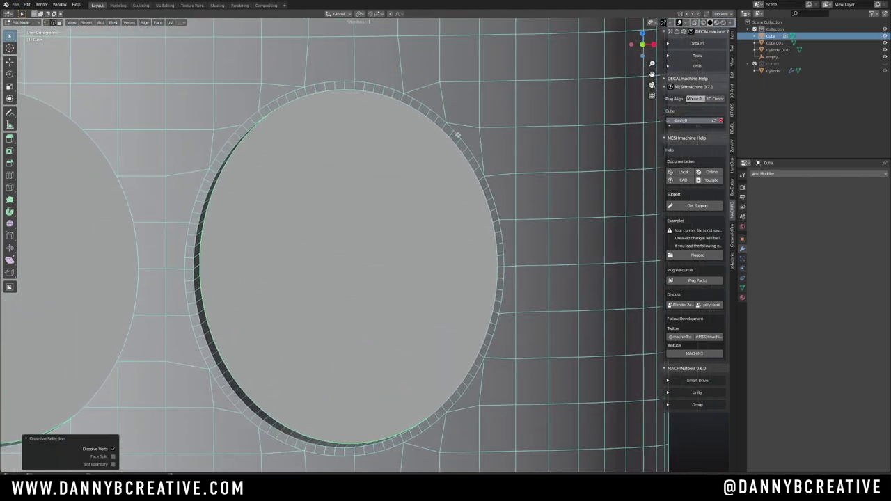
{"action": "middle_click_drag", "start_coordinate": [302, 188], "coordinate": [416, 162]}
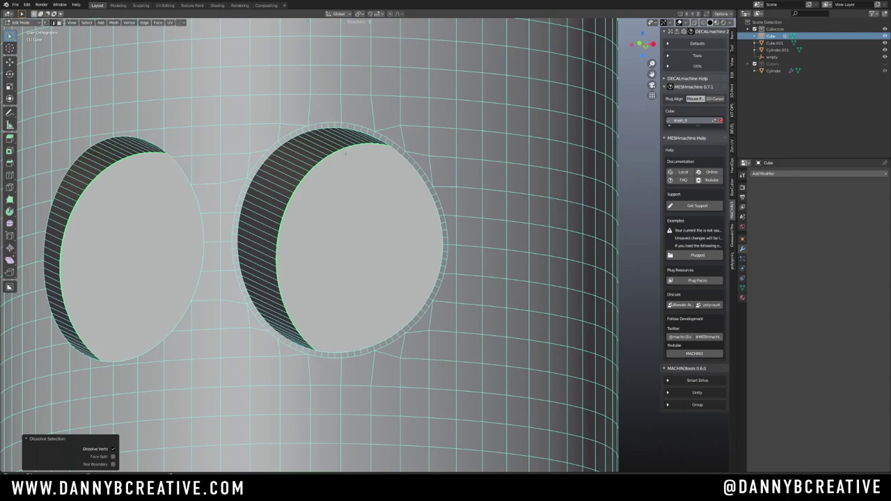
{"action": "mouse_move", "coordinate": [345, 153]}
{"action": "middle_mouse_down"}
{"action": "mouse_move", "coordinate": [347, 137]}
{"action": "mouse_move", "coordinate": [353, 156]}
{"action": "middle_mouse_up"}
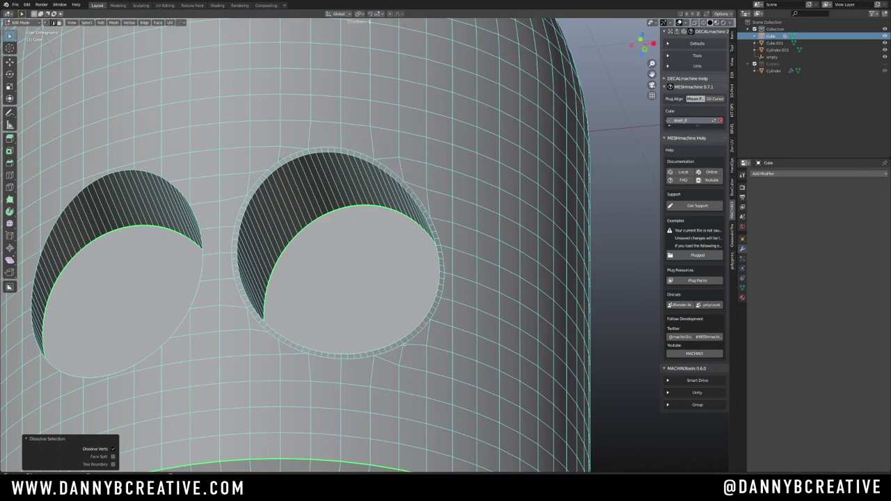
{"action": "middle_click_drag", "start_coordinate": [345, 165], "coordinate": [382, 187]}
{"action": "scroll", "coordinate": [383, 187], "scroll_direction": "down", "scroll_amount": 1}
Add a HardOps Bevel to the body in Object Mode with a 0.0249 m offset, 4 segments and a profile of about 0.5
{"action": "key", "text": "Tab"}
{"action": "left_click", "coordinate": [405, 119]}
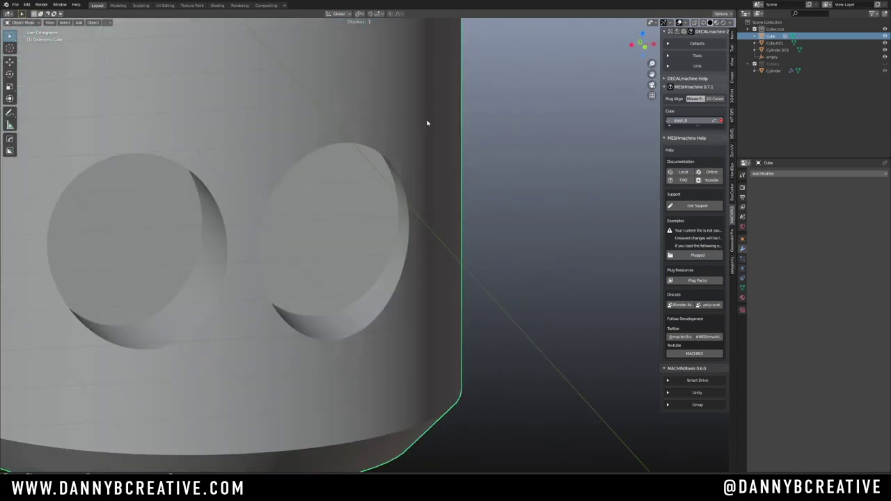
{"action": "scroll", "coordinate": [416, 217], "scroll_direction": "down", "scroll_amount": 1}
{"action": "middle_click_drag", "start_coordinate": [417, 216], "coordinate": [440, 210]}
{"action": "key", "text": "q"}
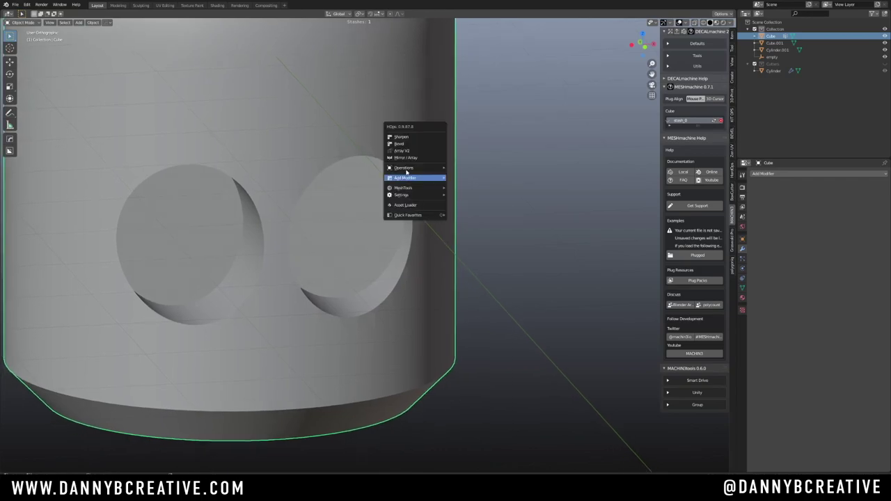
{"action": "left_click", "coordinate": [405, 144]}
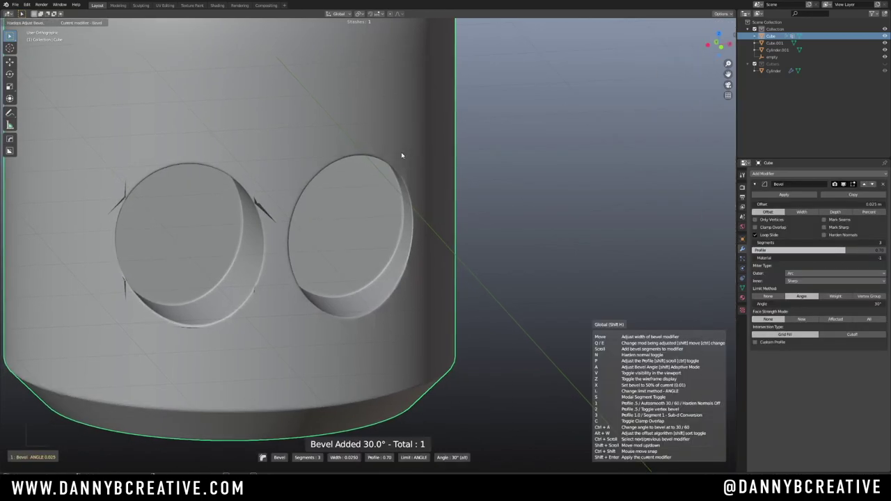
{"action": "left_click", "coordinate": [401, 154]}
{"action": "middle_click_drag", "start_coordinate": [407, 173], "coordinate": [414, 169]}
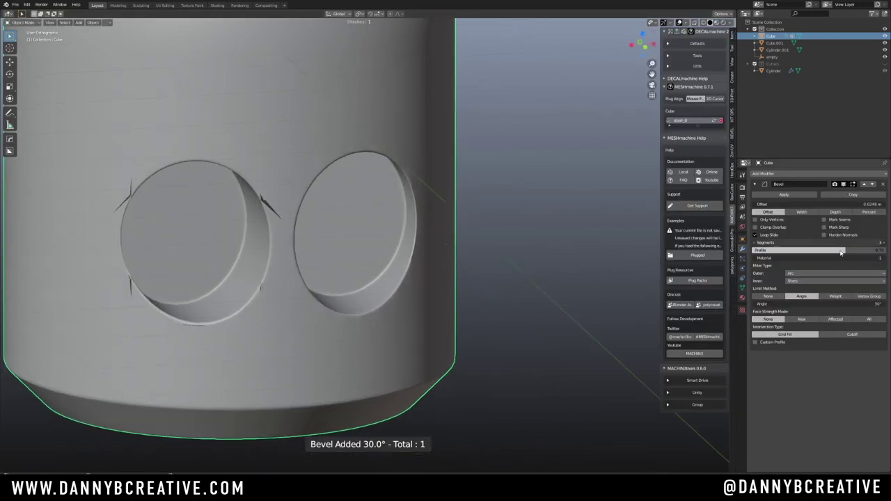
{"action": "left_click", "coordinate": [881, 249]}
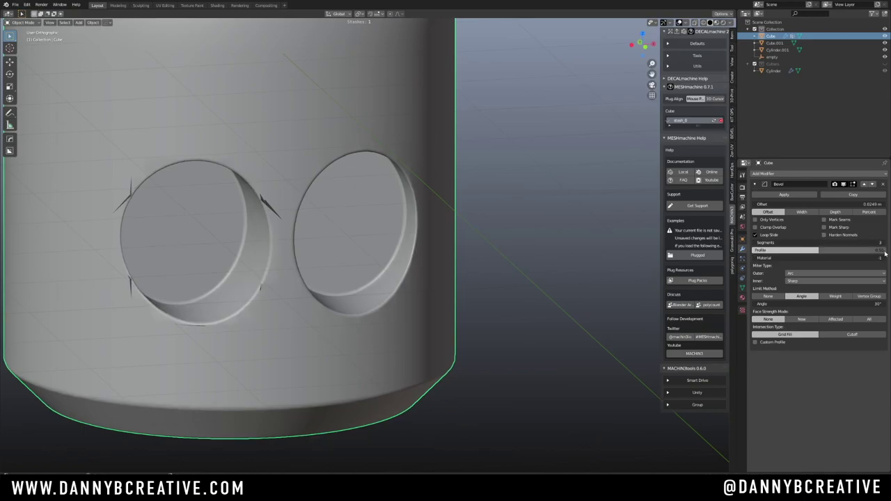
{"action": "left_click", "coordinate": [884, 245]}
Compare the bevel shading around the left and right front holes from several angles
{"action": "middle_click_drag", "start_coordinate": [374, 176], "coordinate": [351, 140]}
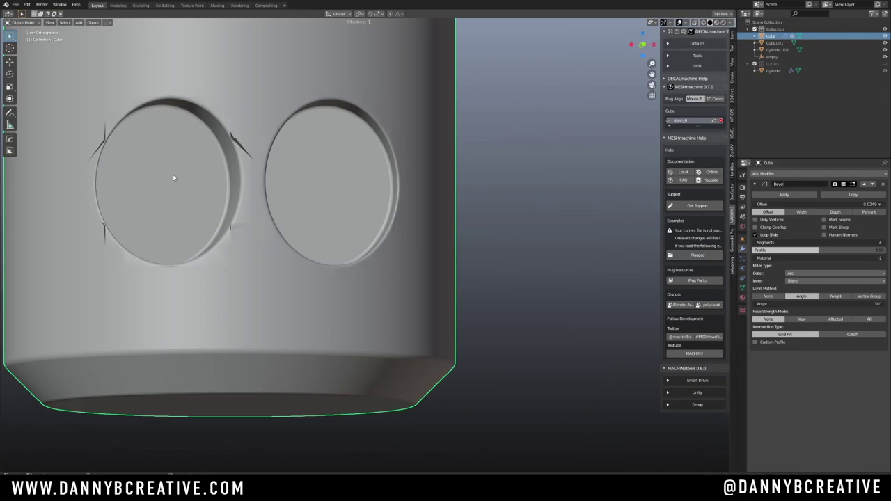
{"action": "middle_click_drag", "start_coordinate": [311, 128], "coordinate": [358, 186]}
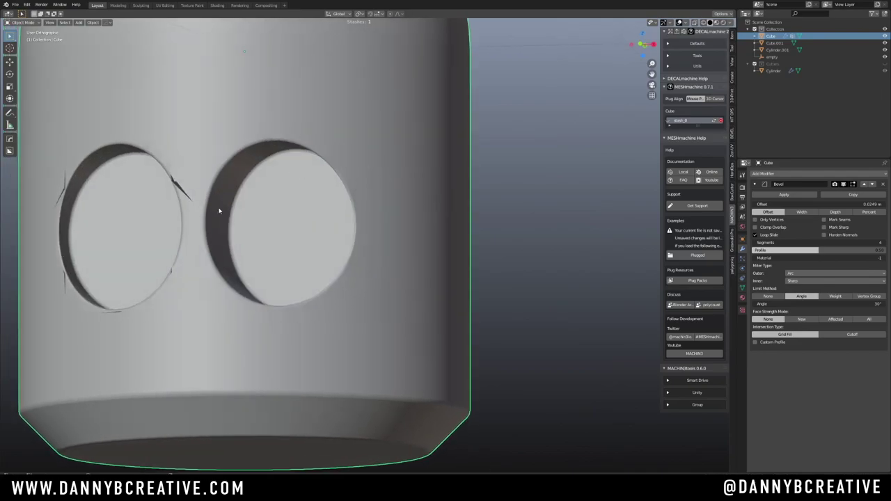
{"action": "middle_click_drag", "start_coordinate": [267, 172], "coordinate": [370, 176]}
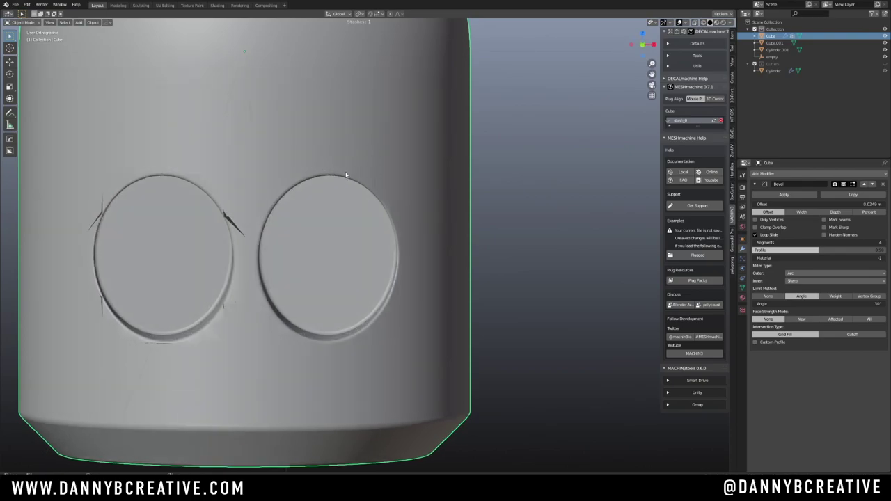
{"action": "scroll", "coordinate": [346, 175], "scroll_direction": "down", "scroll_amount": 3}
{"action": "middle_click_drag", "start_coordinate": [346, 175], "coordinate": [387, 188]}
{"action": "scroll", "coordinate": [386, 177], "scroll_direction": "up", "scroll_amount": 2}
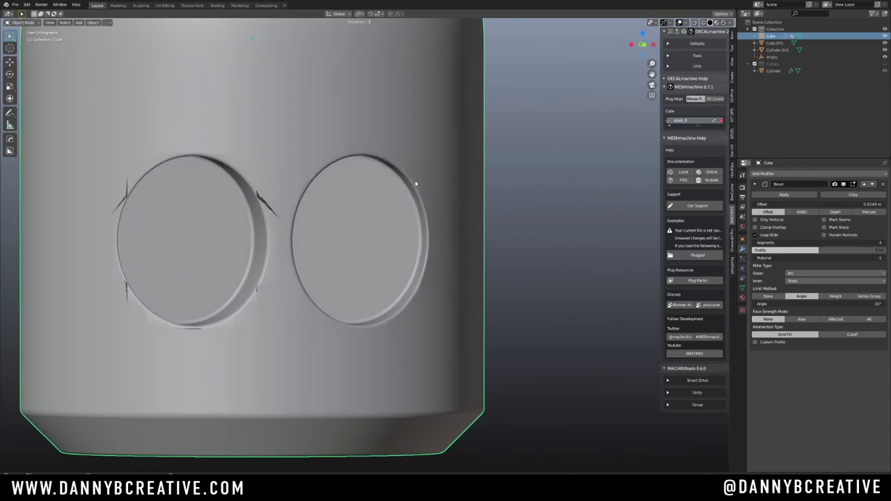
{"action": "scroll", "coordinate": [393, 164], "scroll_direction": "down", "scroll_amount": 1}
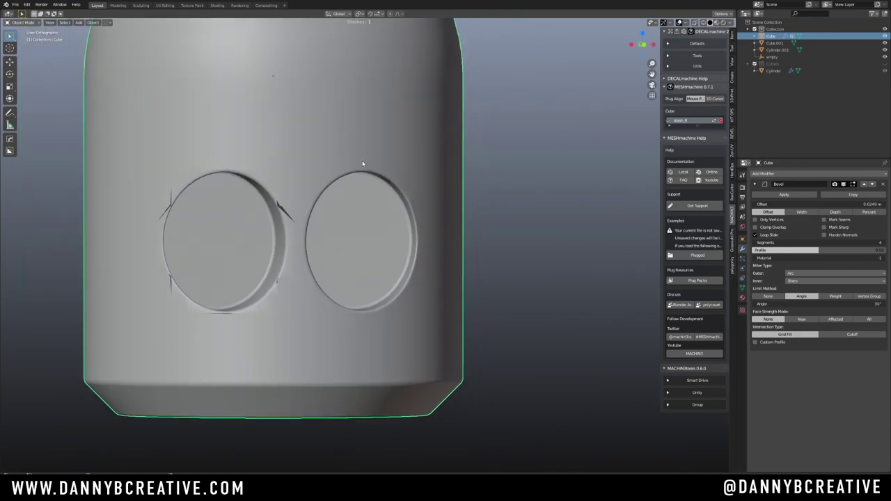
{"action": "middle_click_drag", "start_coordinate": [361, 164], "coordinate": [347, 262]}
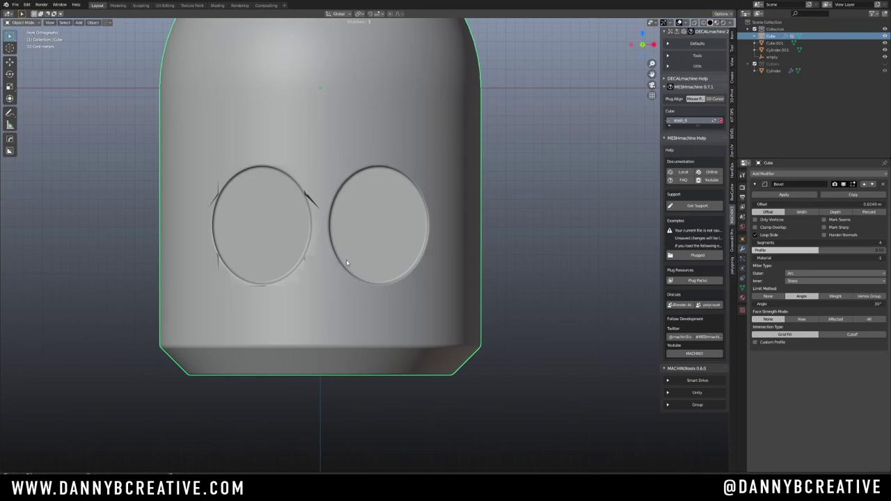
Symmetrize the body's mesh across X with the HardOps mirror's Symmetry mode so the cleaned right half replaces the left, using the wireframe display
{"action": "key", "text": "z"}
{"action": "left_click", "coordinate": [339, 312]}
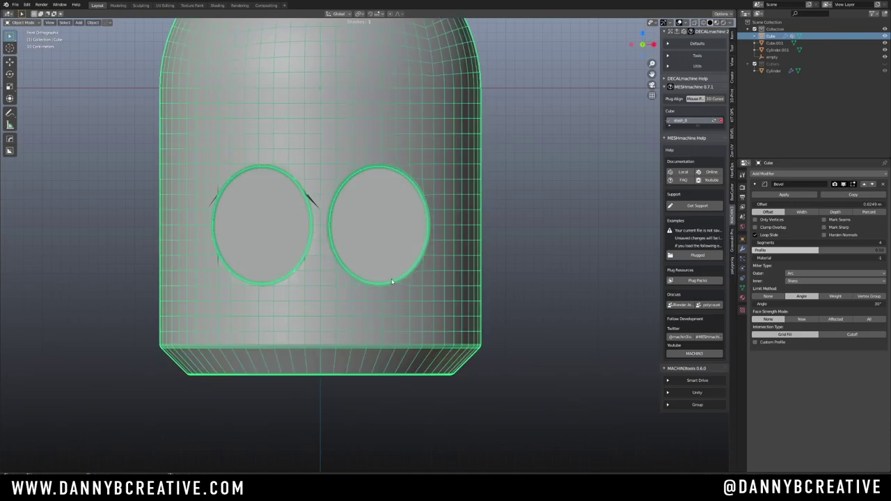
{"action": "scroll", "coordinate": [391, 281], "scroll_direction": "down", "scroll_amount": 3}
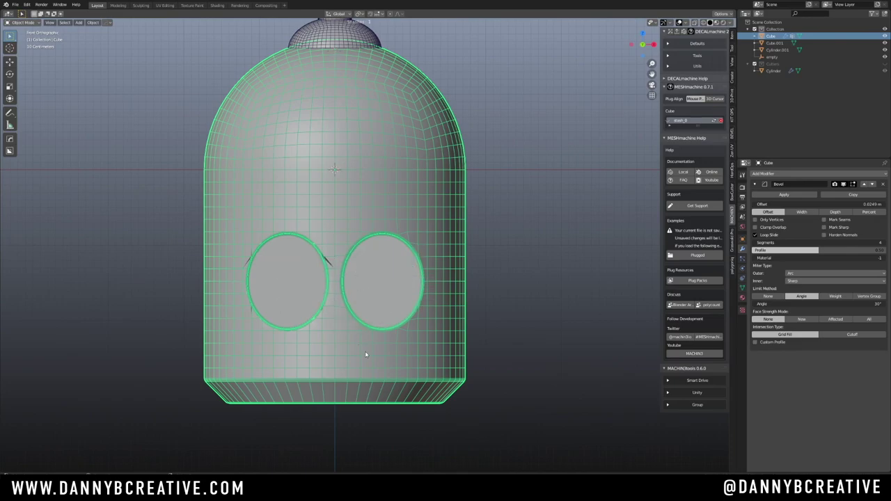
{"action": "key", "text": "alt+x"}
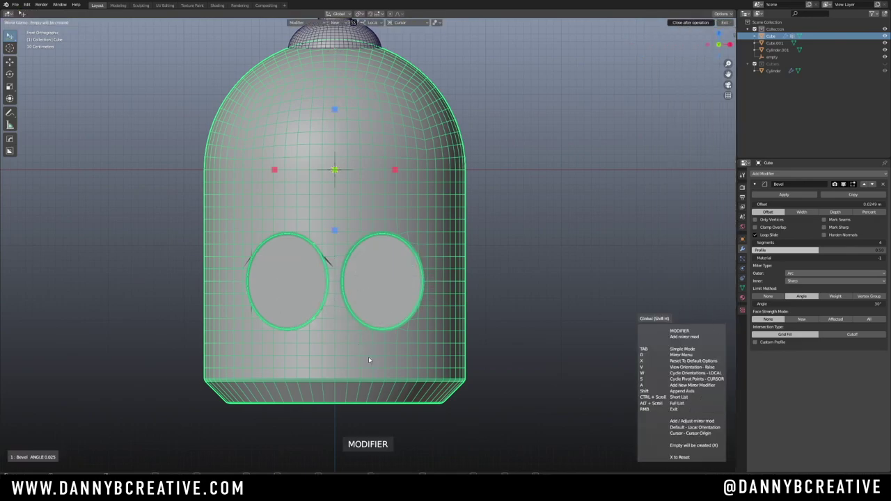
{"action": "key", "text": "d"}
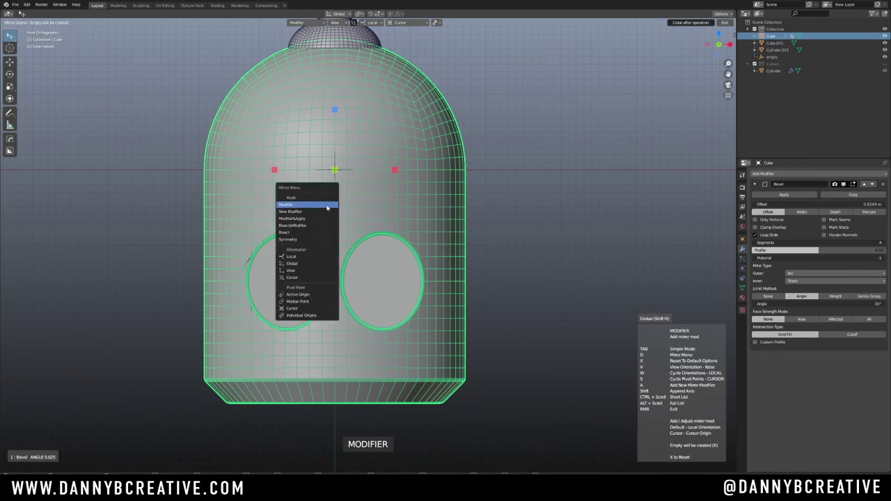
{"action": "left_click", "coordinate": [306, 239]}
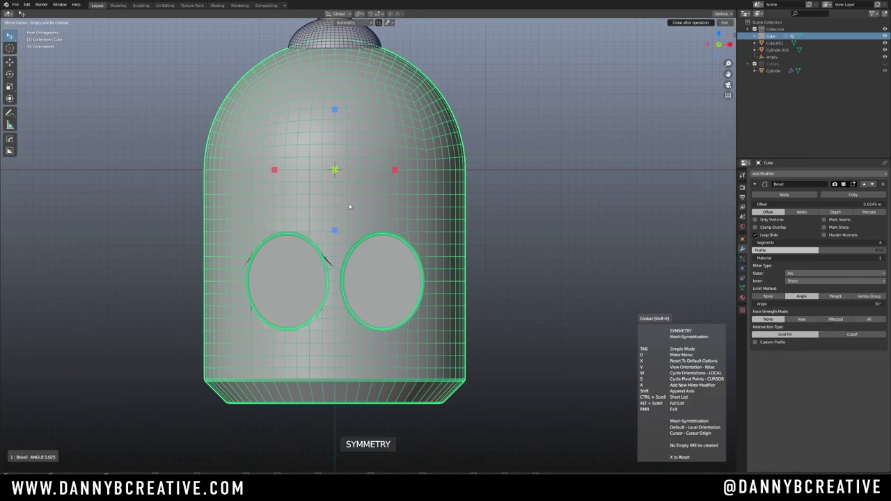
{"action": "left_click", "coordinate": [395, 170]}
{"action": "mouse_move", "coordinate": [343, 230]}
{"action": "middle_mouse_down", "text": "ctrl"}
{"action": "mouse_move", "coordinate": [338, 259]}
{"action": "mouse_move", "coordinate": [359, 231]}
{"action": "middle_mouse_up", "text": "ctrl"}
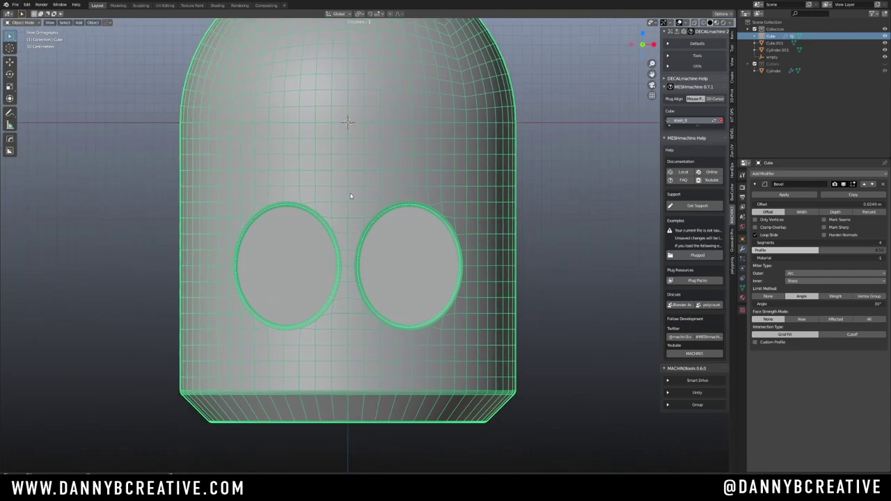
{"action": "scroll", "coordinate": [346, 212], "scroll_direction": "down", "scroll_amount": 1}
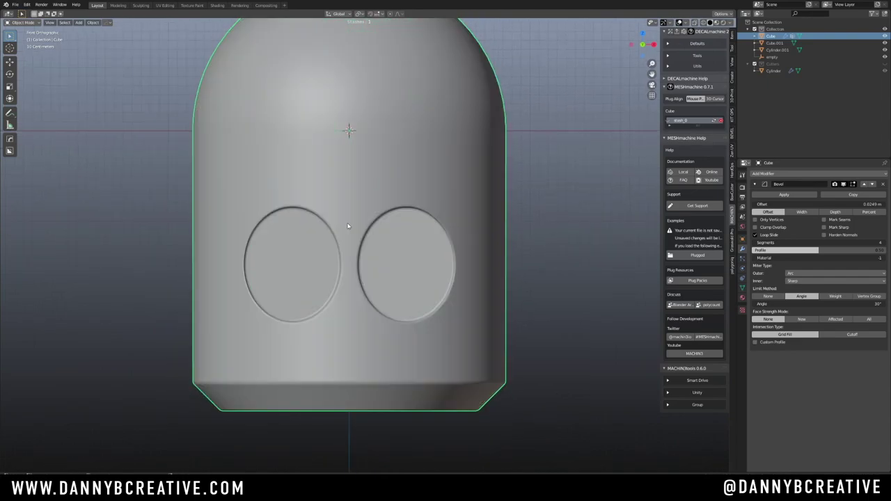
Inspect the mirrored holes and their beveled rims from several angles and up close
{"action": "scroll", "coordinate": [350, 226], "scroll_direction": "down", "scroll_amount": 1}
{"action": "middle_click_drag", "start_coordinate": [352, 226], "coordinate": [338, 248]}
{"action": "scroll", "coordinate": [290, 257], "scroll_direction": "down", "scroll_amount": 1}
{"action": "middle_click_drag", "start_coordinate": [338, 248], "coordinate": [397, 198]}
{"action": "scroll", "coordinate": [357, 229], "scroll_direction": "up", "scroll_amount": 1}
{"action": "scroll", "coordinate": [403, 181], "scroll_direction": "up", "scroll_amount": 2}
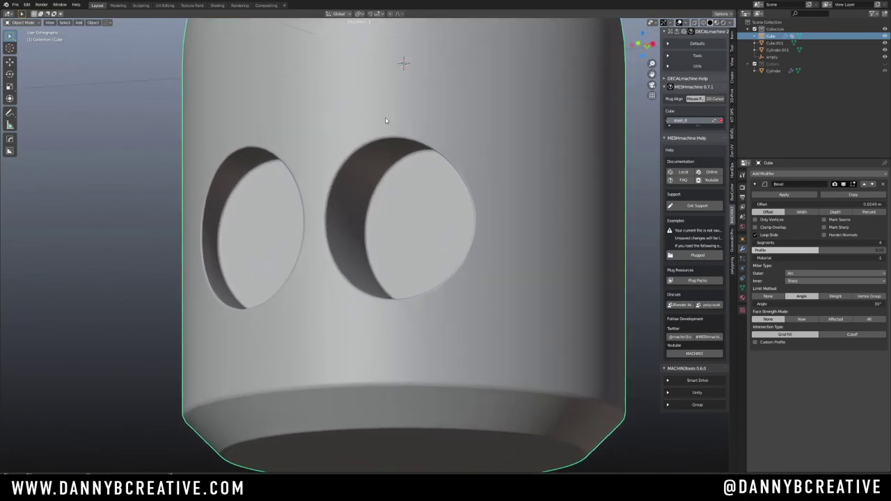
{"action": "middle_click_drag", "start_coordinate": [380, 155], "coordinate": [377, 183]}
{"action": "scroll", "coordinate": [383, 174], "scroll_direction": "up", "scroll_amount": 5}
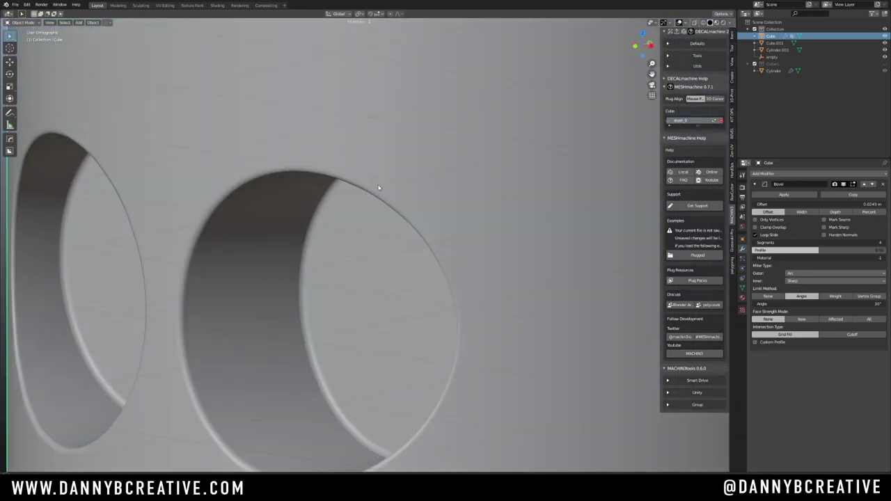
{"action": "scroll", "coordinate": [383, 214], "scroll_direction": "down", "scroll_amount": 8}
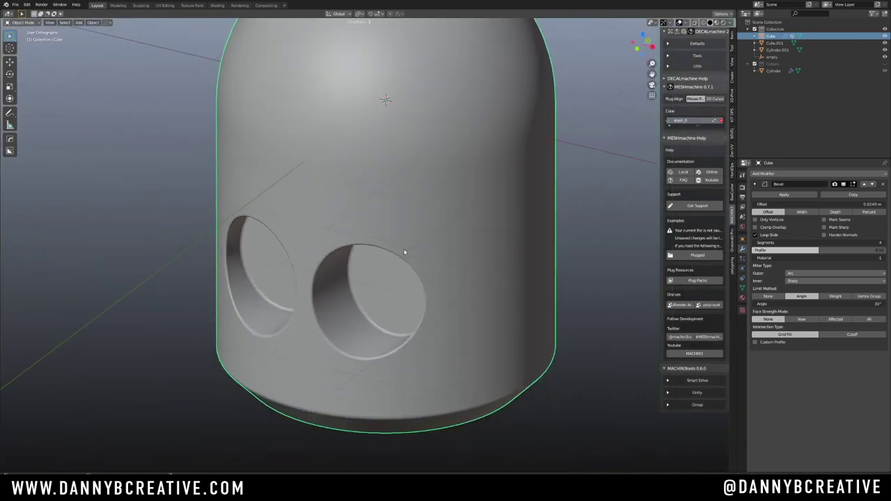
Set the viewport to material colour with a glossy red matcap to check reflections on the body
{"action": "key", "text": "z"}
{"action": "mouse_move", "coordinate": [443, 308]}
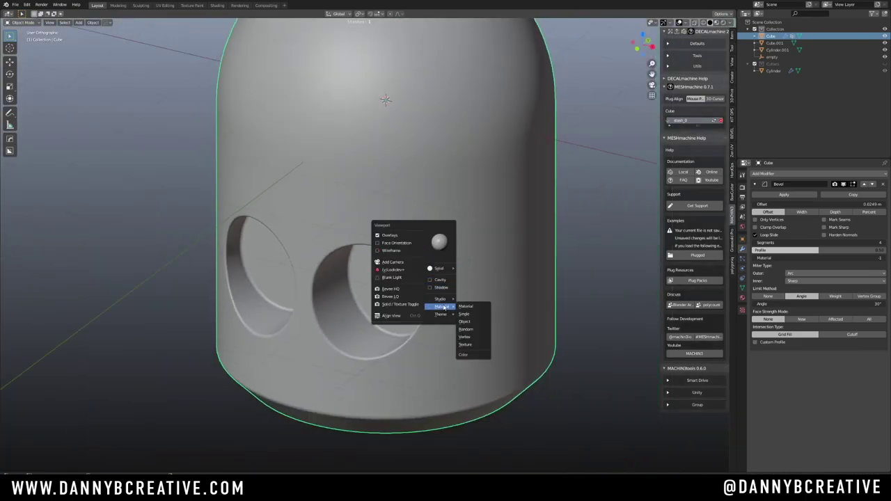
{"action": "left_click", "coordinate": [471, 307]}
{"action": "key", "text": "z"}
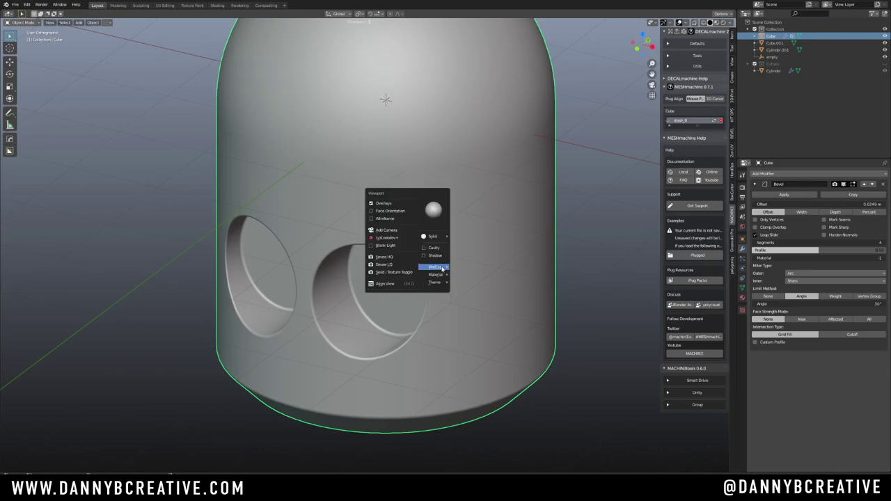
{"action": "left_click", "coordinate": [435, 214]}
{"action": "left_click", "coordinate": [638, 288]}
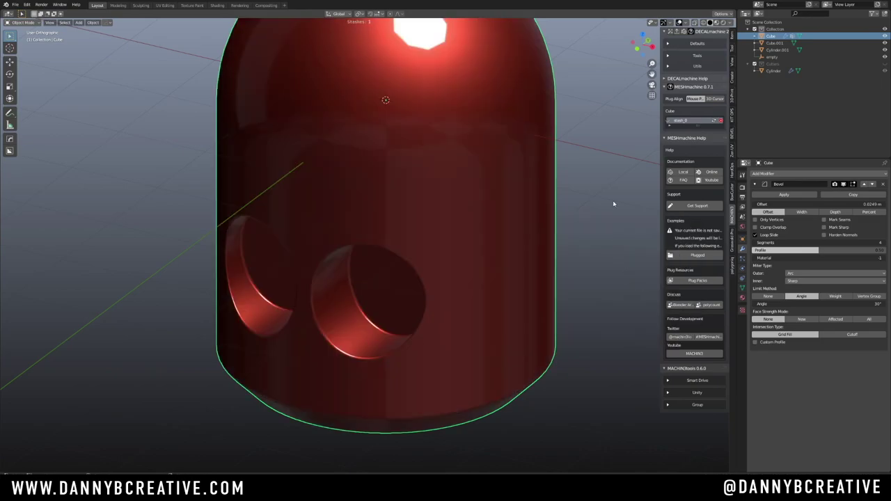
{"action": "middle_click_drag", "start_coordinate": [413, 176], "coordinate": [375, 188]}
Switch the viewport from the red matcap to a neutral grey one
{"action": "key", "text": "alt+v"}
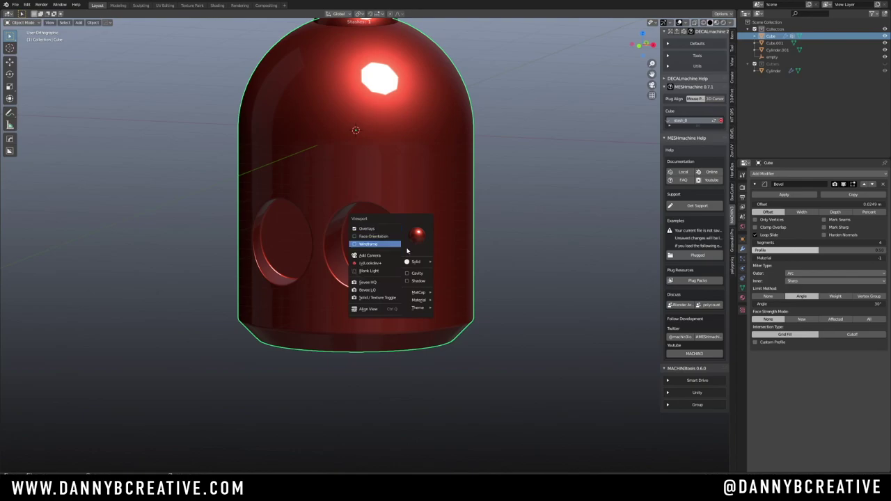
{"action": "left_click", "coordinate": [418, 234]}
{"action": "left_click", "coordinate": [422, 261]}
{"action": "middle_click_drag", "start_coordinate": [419, 281], "coordinate": [396, 272]}
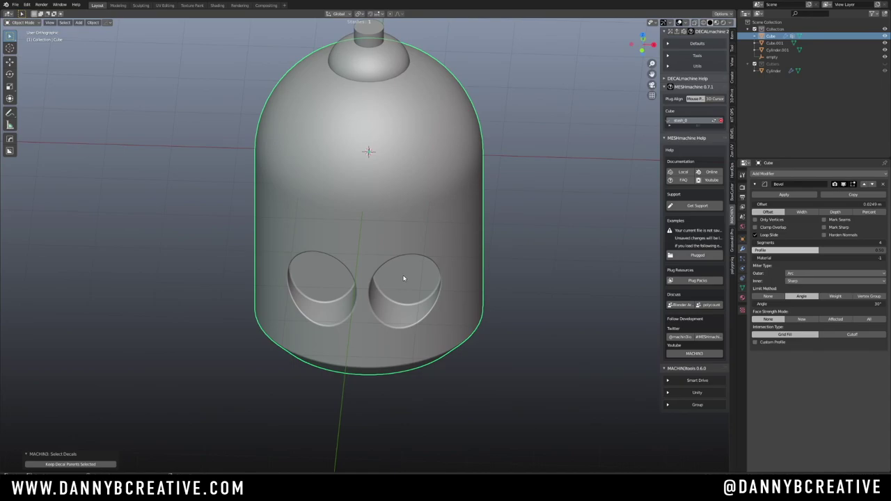
Select the floor faces of both front holes and delete their edges, removing the floors and inner walls
{"action": "key", "text": "Tab"}
{"action": "left_click", "coordinate": [477, 268]}
{"action": "left_click", "coordinate": [408, 278]}
{"action": "left_click", "coordinate": [316, 276], "text": "shift"}
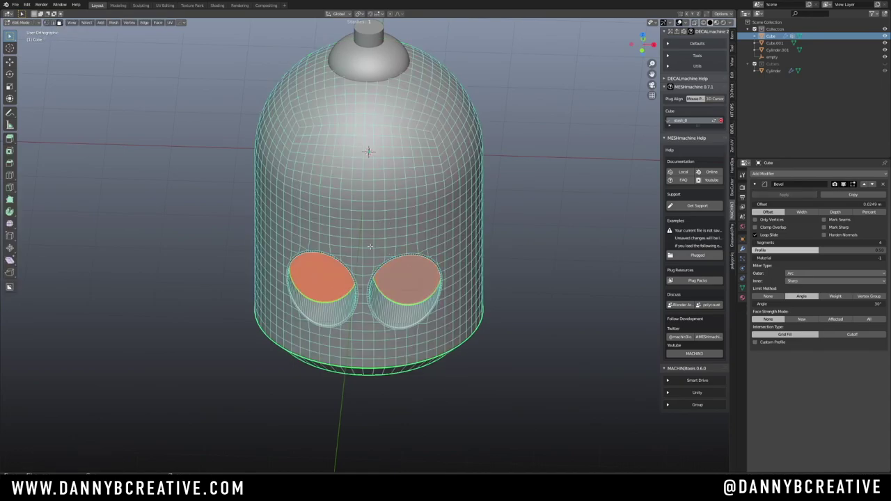
{"action": "key", "text": "x"}
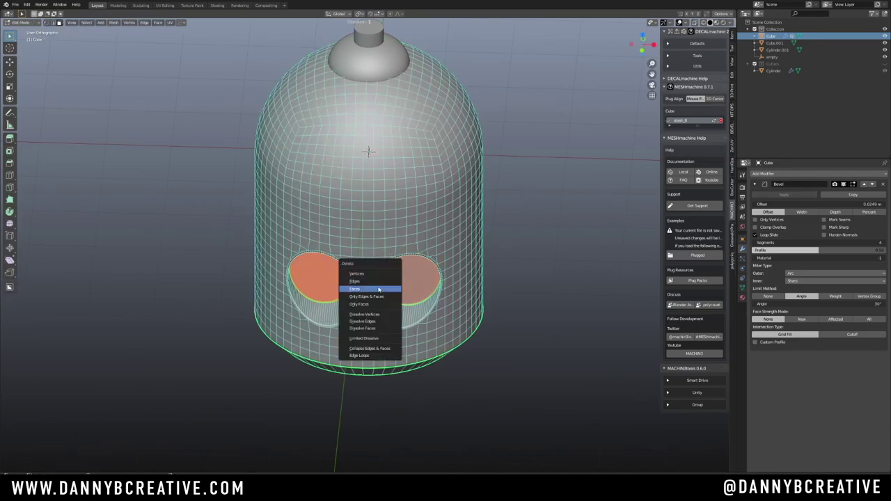
{"action": "left_click", "coordinate": [378, 282]}
Examine the opened holes and the mesh around their rims from several angles and up close
{"action": "middle_click_drag", "start_coordinate": [378, 283], "coordinate": [331, 159]}
{"action": "middle_click_drag", "start_coordinate": [331, 159], "coordinate": [343, 202], "text": "ctrl"}
{"action": "middle_click_drag", "start_coordinate": [343, 202], "coordinate": [342, 181], "text": "ctrl"}
{"action": "middle_click_drag", "start_coordinate": [326, 312], "coordinate": [342, 175], "text": "ctrl"}
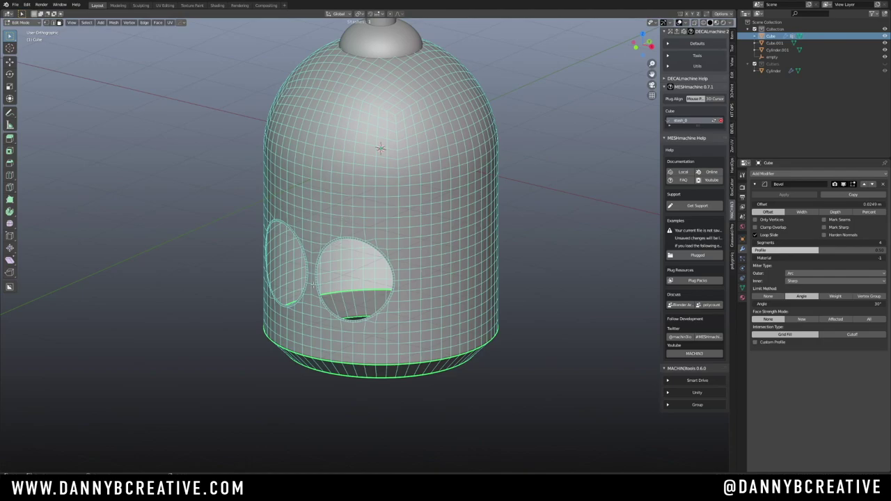
{"action": "mouse_move", "coordinate": [326, 263]}
{"action": "middle_mouse_down"}
{"action": "mouse_move", "coordinate": [332, 295]}
{"action": "mouse_move", "coordinate": [338, 258]}
{"action": "middle_mouse_up"}
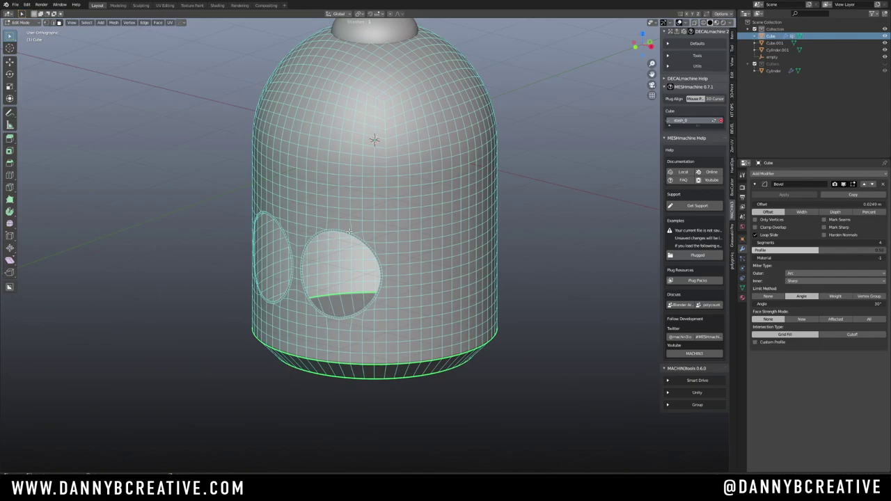
{"action": "mouse_move", "coordinate": [336, 259]}
{"action": "middle_mouse_down"}
{"action": "mouse_move", "coordinate": [332, 287]}
{"action": "mouse_move", "coordinate": [329, 254]}
{"action": "middle_mouse_up"}
{"action": "middle_click_drag", "start_coordinate": [329, 254], "coordinate": [328, 223], "text": "shift"}
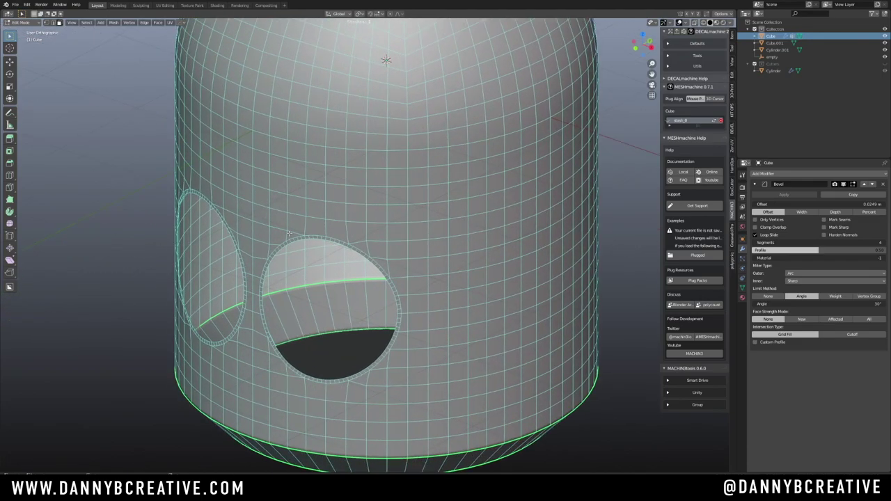
{"action": "middle_click_drag", "start_coordinate": [282, 252], "coordinate": [303, 257], "text": "ctrl"}
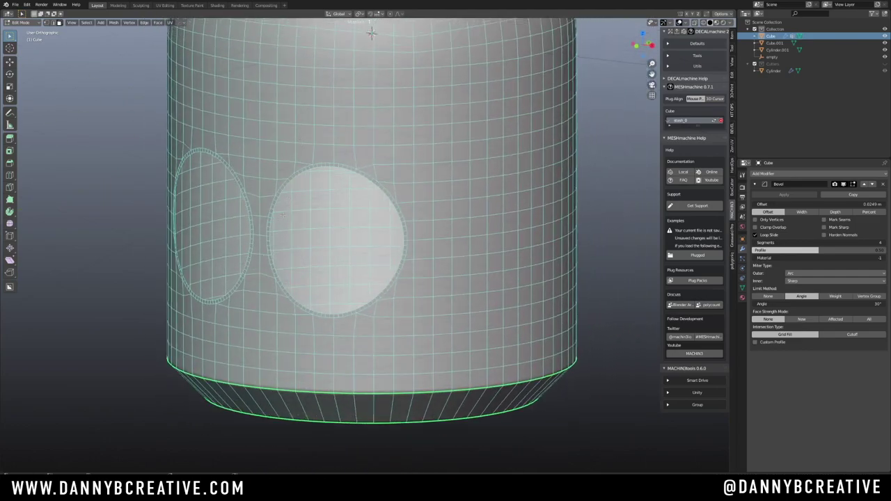
{"action": "middle_click_drag", "start_coordinate": [282, 213], "coordinate": [302, 194], "text": "ctrl"}
{"action": "middle_click_drag", "start_coordinate": [302, 194], "coordinate": [292, 209], "text": "shift"}
Extrude the right hole's rim edge loop and move it inward about 0.209 m along Y
{"action": "key", "text": "Tab"}
{"action": "left_click", "coordinate": [295, 251]}
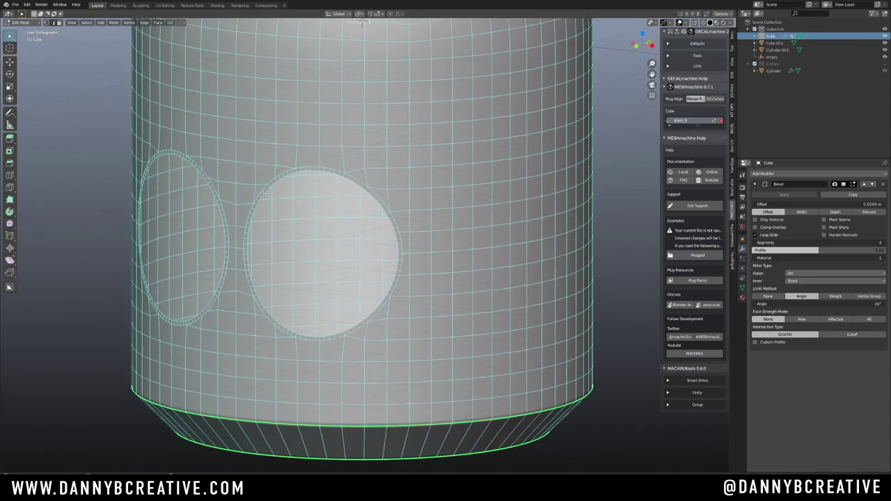
{"action": "scroll", "coordinate": [374, 219], "scroll_direction": "down", "scroll_amount": 2}
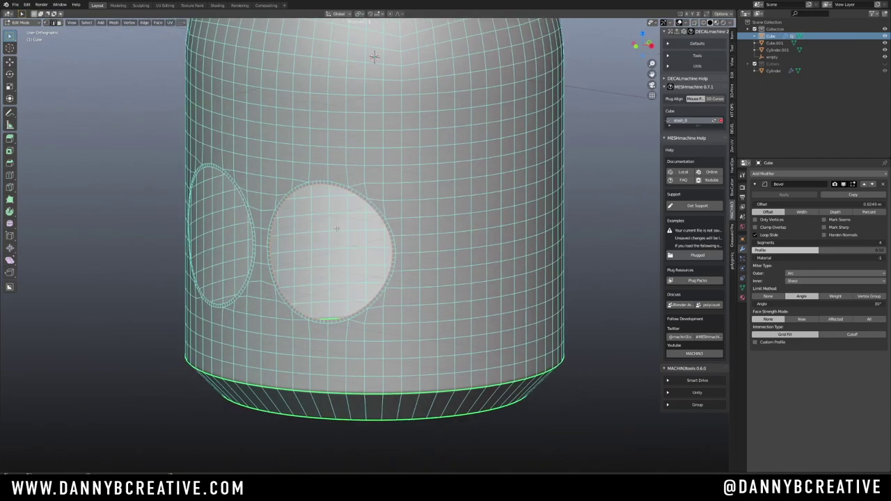
{"action": "key", "text": "e"}
{"action": "right_click", "coordinate": [363, 226]}
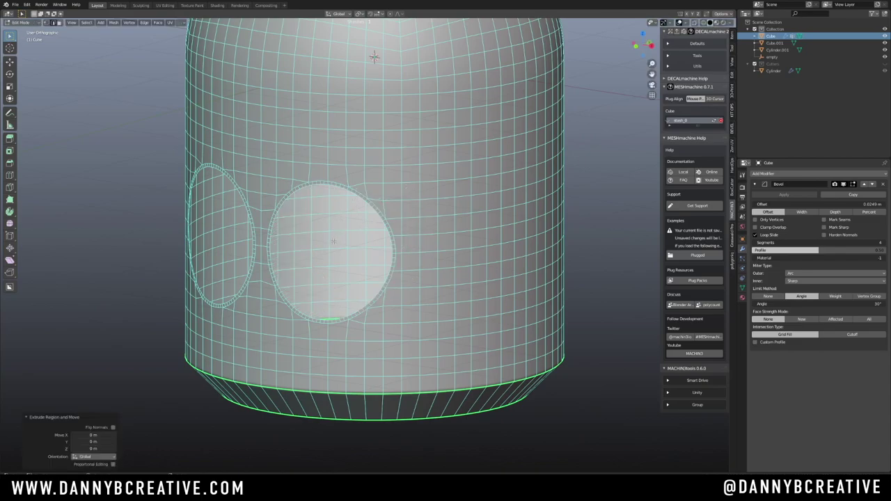
{"action": "key", "text": "g"}
{"action": "key", "text": "y"}
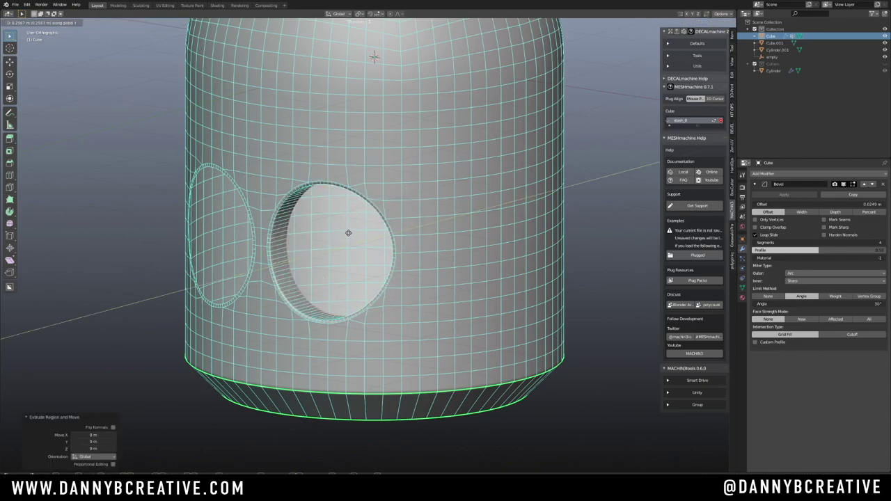
{"action": "left_click", "coordinate": [345, 234]}
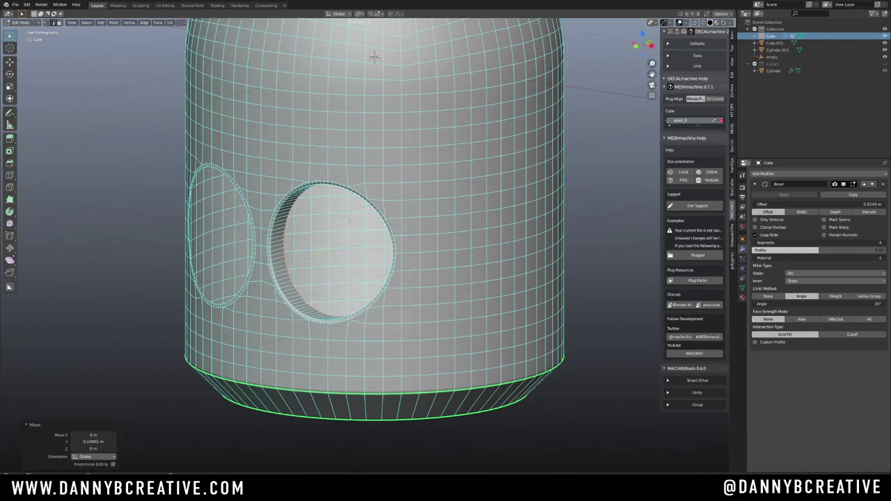
From the top view with X-ray display, move the extruded inner loop about -0.095 m along X
{"action": "key", "text": "KP_7"}
{"action": "key", "text": "alt+z"}
{"action": "middle_click_drag", "start_coordinate": [353, 187], "coordinate": [380, 219], "text": "shift"}
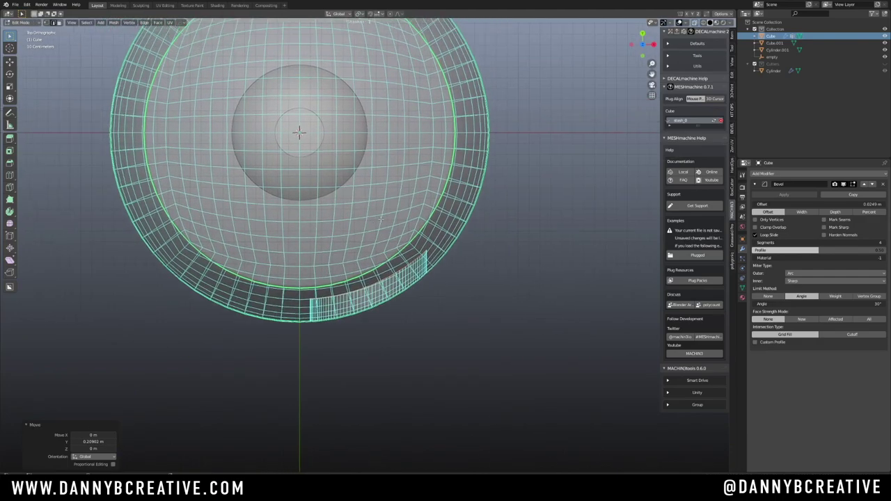
{"action": "key", "text": "g"}
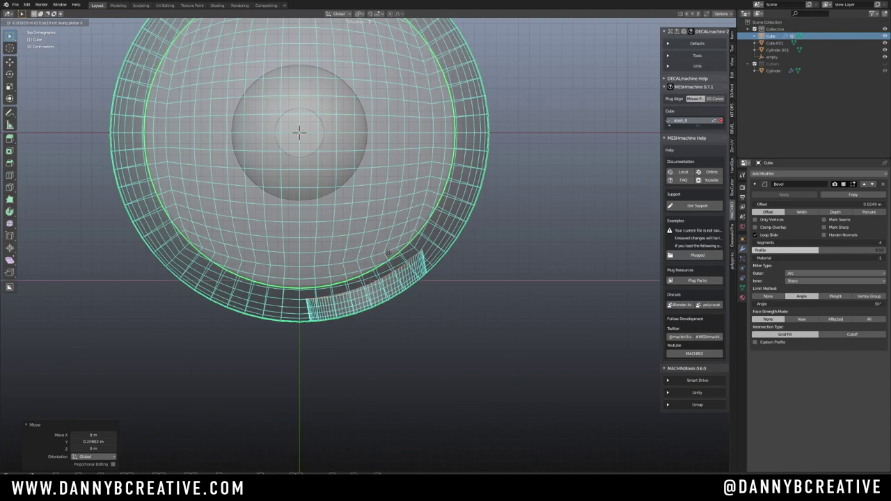
{"action": "left_click", "coordinate": [381, 256]}
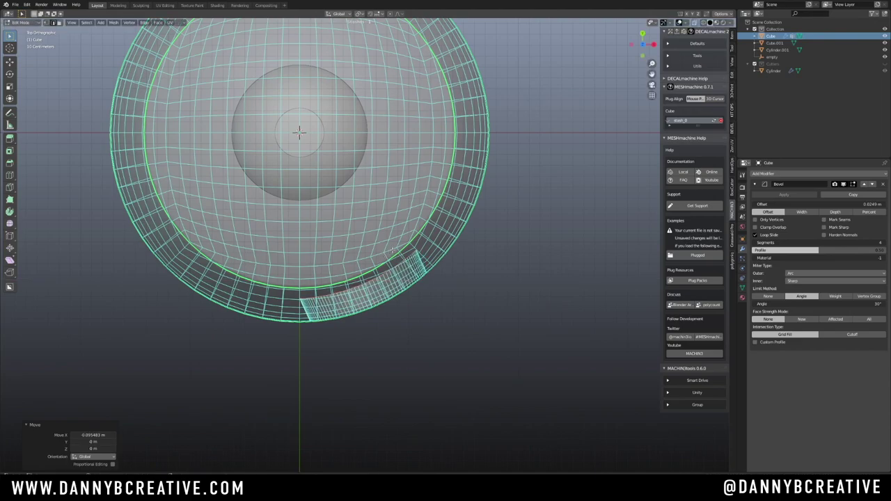
Scale the right hole's inner loop uniformly to 0.92 to taper the wall, and restore the solid display
{"action": "key", "text": "s"}
{"action": "left_click", "coordinate": [400, 249]}
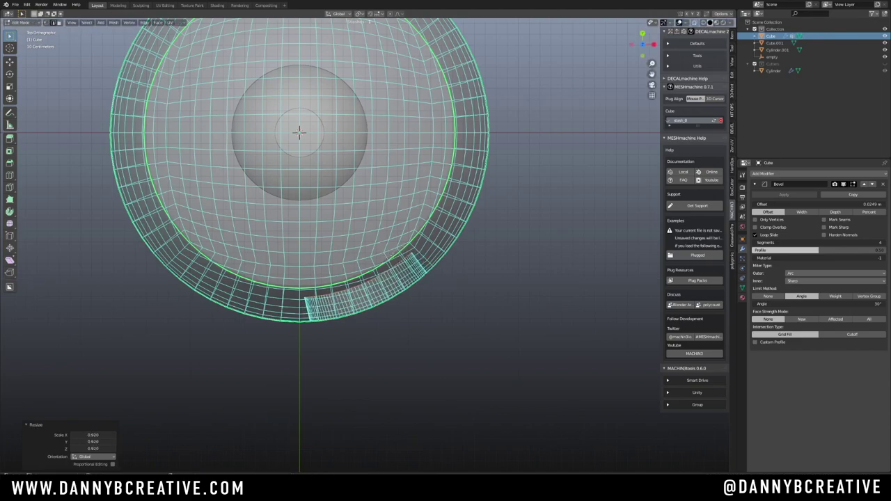
{"action": "key", "text": "g"}
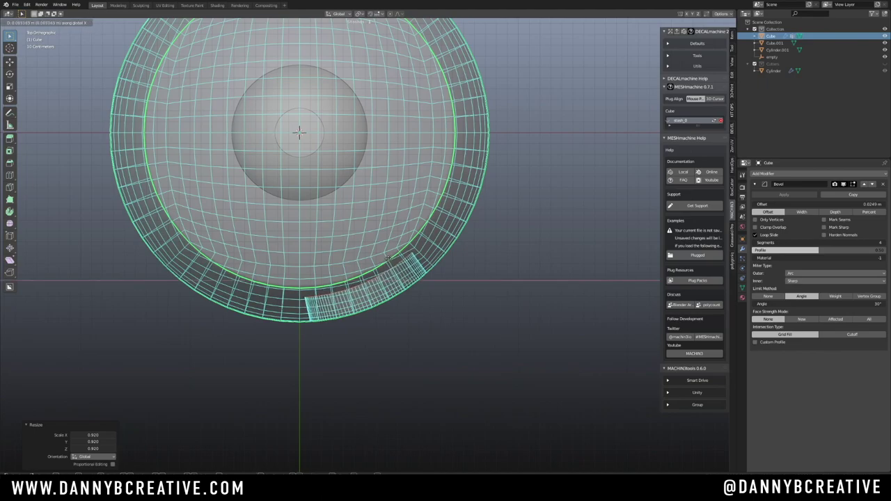
{"action": "left_click", "coordinate": [387, 258]}
{"action": "scroll", "coordinate": [387, 258], "scroll_direction": "down", "scroll_amount": 3}
{"action": "middle_click_drag", "start_coordinate": [387, 258], "coordinate": [360, 245]}
{"action": "key", "text": "alt+z"}
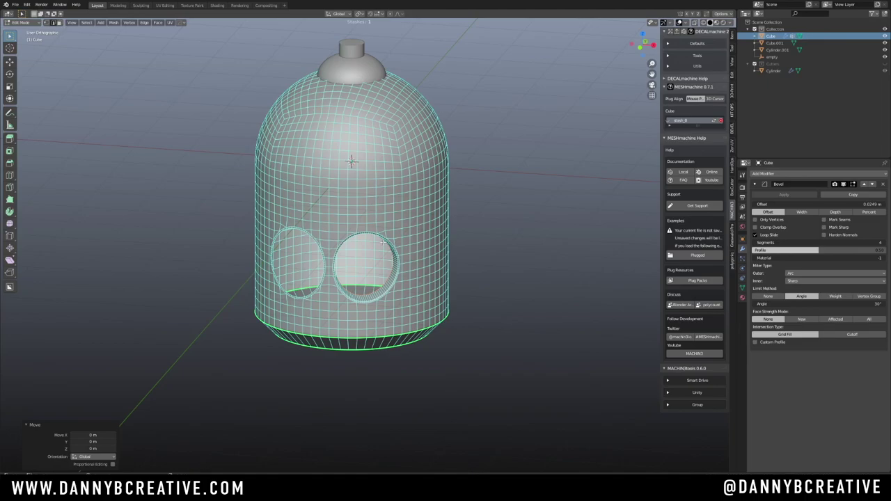
Symmetrize the body across X with the HardOps mirror so the right hole's inner wall is copied to the left hole
{"action": "key", "text": "Tab"}
{"action": "left_click", "coordinate": [410, 196]}
{"action": "middle_click_drag", "start_coordinate": [413, 220], "coordinate": [462, 169]}
{"action": "middle_click_drag", "start_coordinate": [389, 195], "coordinate": [402, 194]}
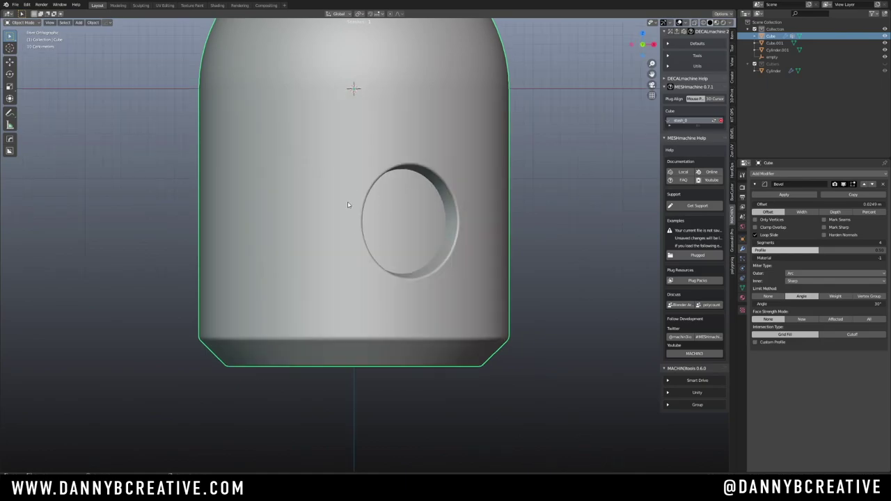
{"action": "key", "text": "alt+x"}
{"action": "left_click", "coordinate": [404, 89]}
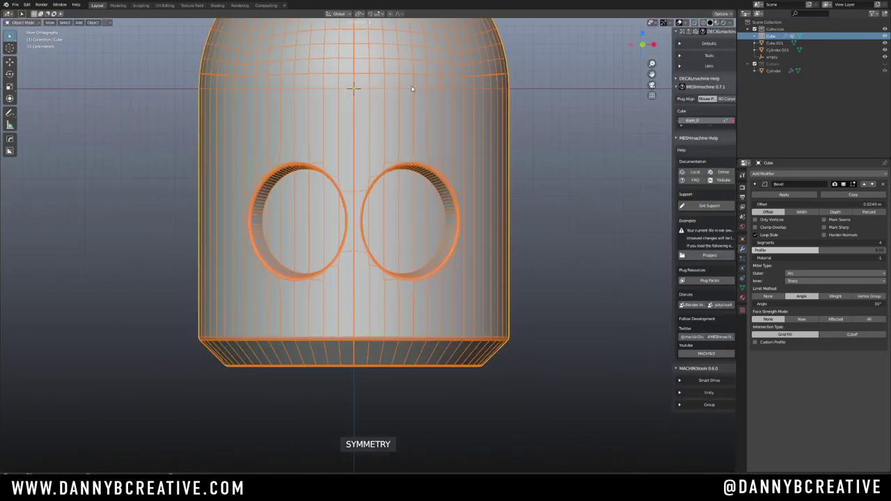
{"action": "middle_click_drag", "start_coordinate": [404, 174], "coordinate": [362, 243]}
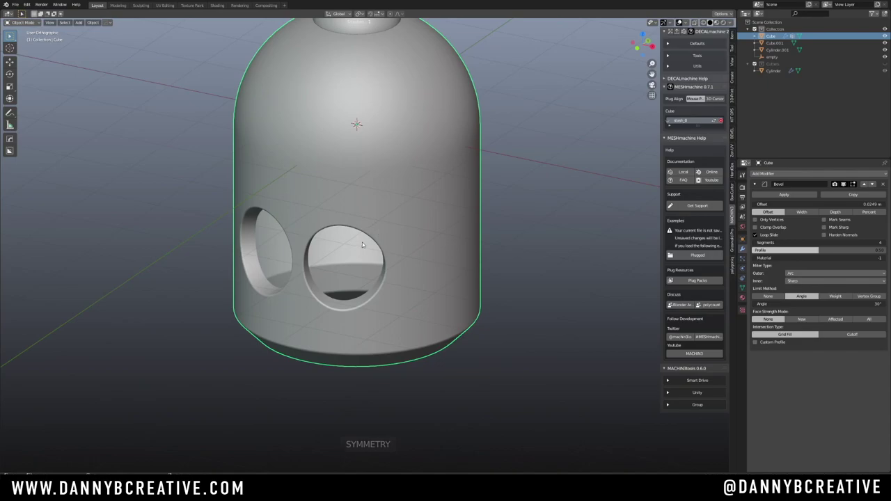
Select the right hole's inner edge loop and fill it with a face
{"action": "key", "text": "Tab"}
{"action": "left_click", "coordinate": [332, 291]}
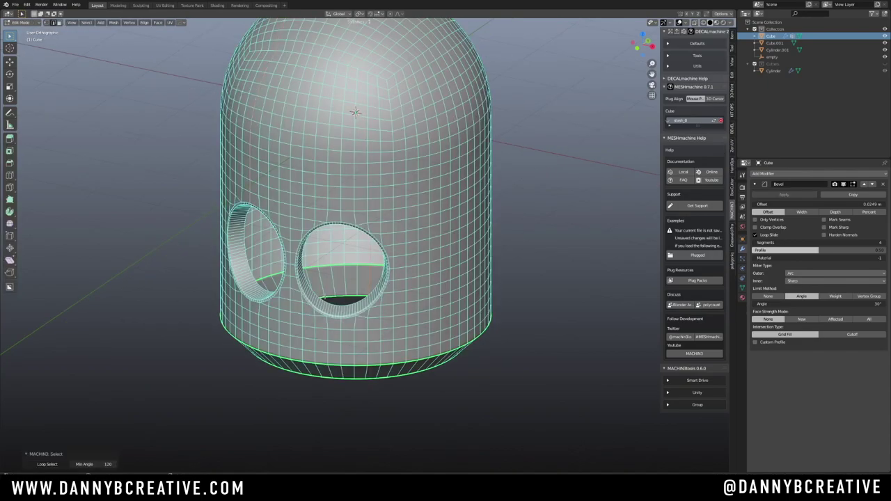
{"action": "scroll", "coordinate": [323, 293], "scroll_direction": "up", "scroll_amount": 2}
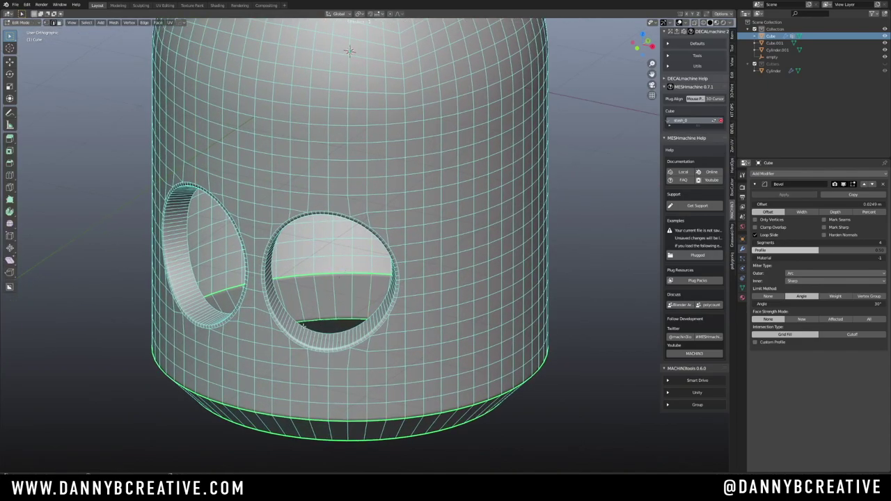
{"action": "key", "text": "f"}
{"action": "middle_click_drag", "start_coordinate": [312, 311], "coordinate": [296, 322], "text": "shift"}
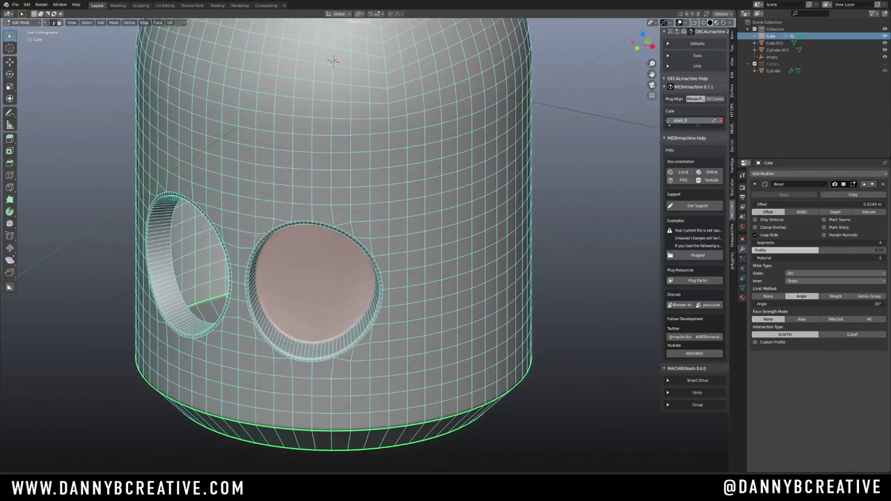
Close the left hole by selecting its inner edge loop and filling it with a face
{"action": "middle_click_drag", "start_coordinate": [146, 265], "coordinate": [164, 269]}
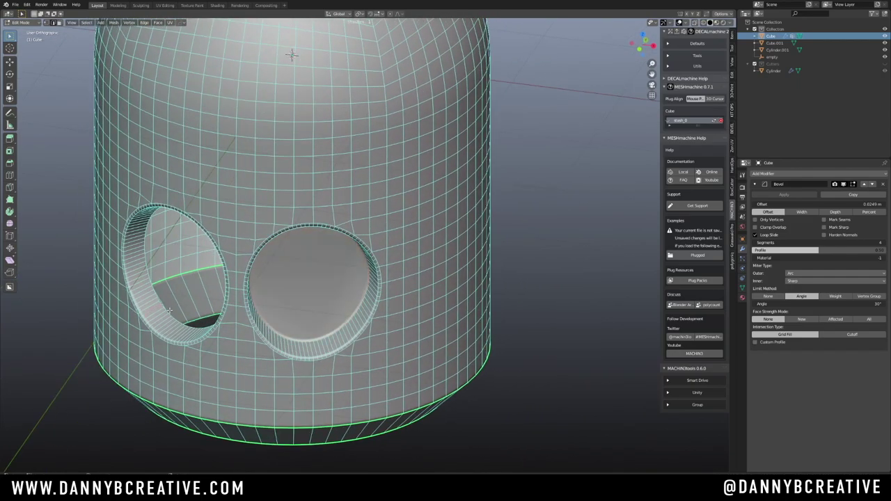
{"action": "scroll", "coordinate": [187, 300], "scroll_direction": "up", "scroll_amount": 1}
{"action": "middle_click_drag", "start_coordinate": [186, 300], "coordinate": [270, 252]}
{"action": "middle_click_drag", "start_coordinate": [270, 252], "coordinate": [204, 318], "text": "ctrl"}
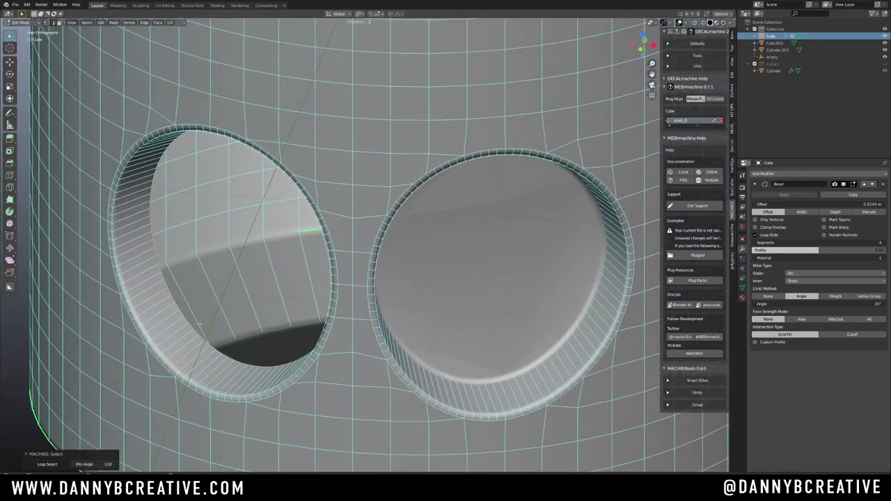
{"action": "key", "text": "f"}
{"action": "scroll", "coordinate": [335, 242], "scroll_direction": "down", "scroll_amount": 3}
{"action": "middle_click_drag", "start_coordinate": [334, 259], "coordinate": [348, 239]}
Resharpen the body's shading in Object Mode with HardOps Ssharp at 30° sharpness and 60° auto smooth
{"action": "key", "text": "Tab"}
{"action": "key", "text": "Tab"}
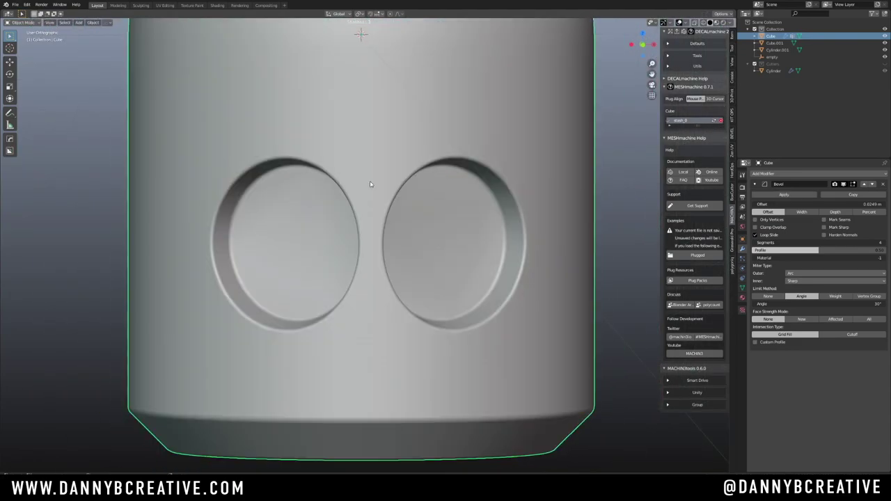
{"action": "key", "text": "q"}
{"action": "left_click", "coordinate": [362, 175]}
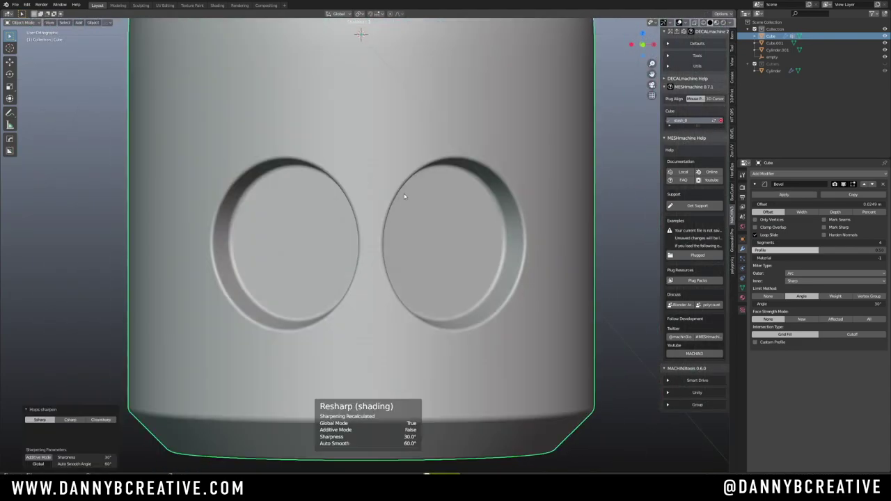
Check the filled holes on the whole body and save the project file
{"action": "scroll", "coordinate": [404, 196], "scroll_direction": "down", "scroll_amount": 2}
{"action": "key", "text": "Tab"}
{"action": "middle_click_drag", "start_coordinate": [383, 203], "coordinate": [374, 242]}
{"action": "key", "text": "Tab"}
{"action": "left_click", "coordinate": [416, 149]}
{"action": "middle_click_drag", "start_coordinate": [418, 131], "coordinate": [334, 186], "text": "ctrl"}
{"action": "middle_click_drag", "start_coordinate": [294, 240], "coordinate": [352, 253], "text": "shift"}
{"action": "middle_click_drag", "start_coordinate": [352, 253], "coordinate": [377, 166]}
{"action": "key", "text": "ctrl+s"}
{"action": "key", "text": "s"}
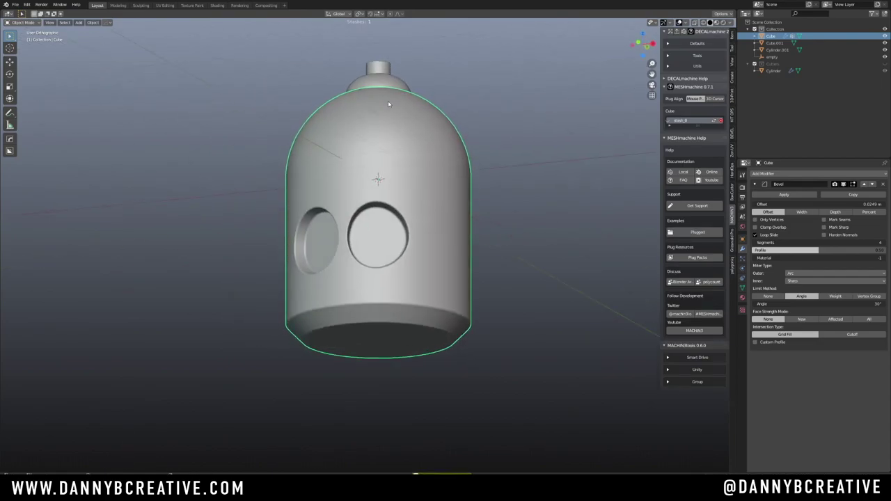
Switch the viewport shading to the glossy red matcap
{"action": "scroll", "coordinate": [402, 206], "scroll_direction": "up", "scroll_amount": 4}
{"action": "middle_click_drag", "start_coordinate": [403, 206], "coordinate": [398, 255]}
{"action": "scroll", "coordinate": [411, 256], "scroll_direction": "up", "scroll_amount": 1}
{"action": "key", "text": "alt+v"}
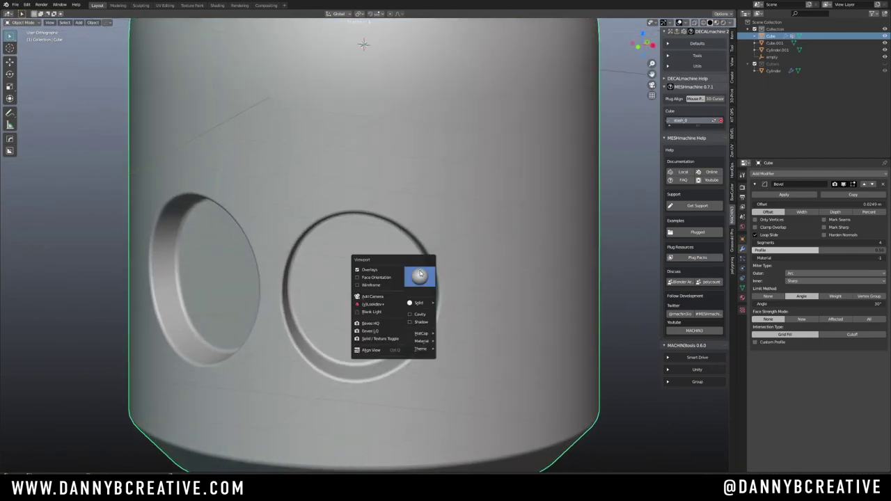
{"action": "left_click", "coordinate": [421, 276]}
{"action": "left_click", "coordinate": [646, 353]}
Examine the reflections on the body and around the recessed holes from several angles
{"action": "middle_click_drag", "start_coordinate": [411, 231], "coordinate": [398, 199]}
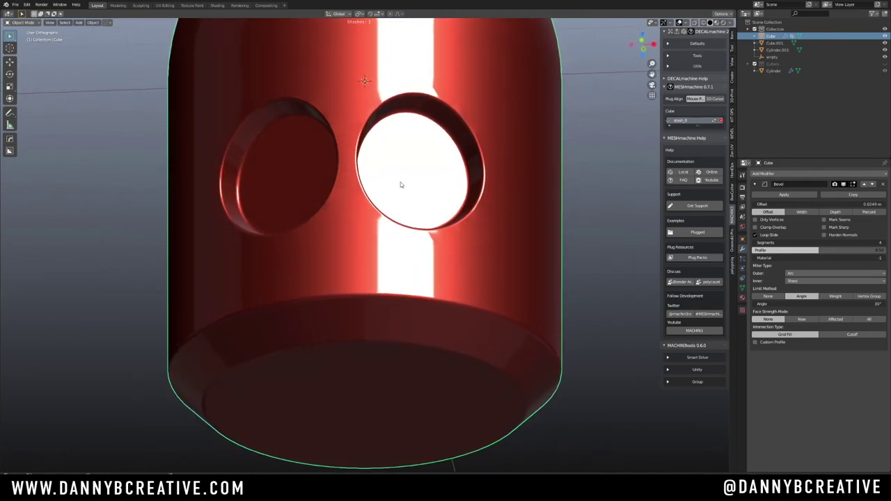
{"action": "mouse_move", "coordinate": [433, 93]}
{"action": "middle_mouse_down"}
{"action": "mouse_move", "coordinate": [409, 103]}
{"action": "mouse_move", "coordinate": [425, 103]}
{"action": "middle_mouse_up"}
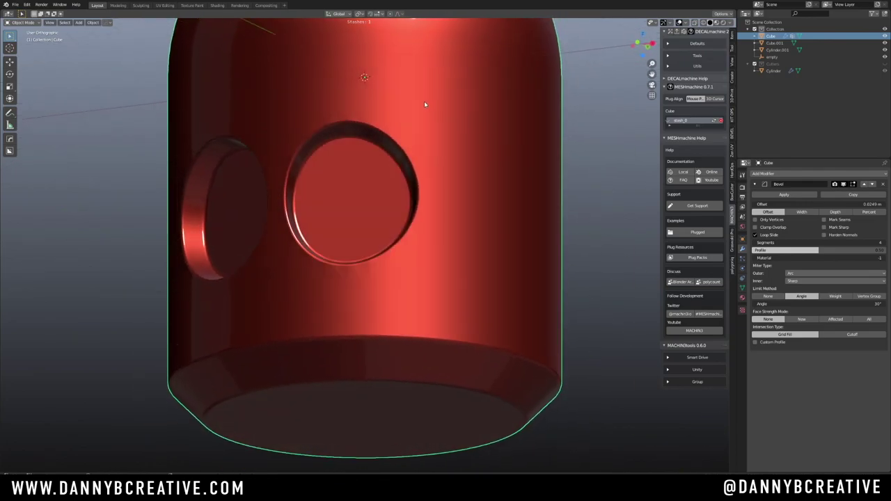
{"action": "scroll", "coordinate": [388, 138], "scroll_direction": "down", "scroll_amount": 2}
{"action": "middle_click_drag", "start_coordinate": [388, 137], "coordinate": [417, 155]}
{"action": "scroll", "coordinate": [395, 187], "scroll_direction": "down", "scroll_amount": 2}
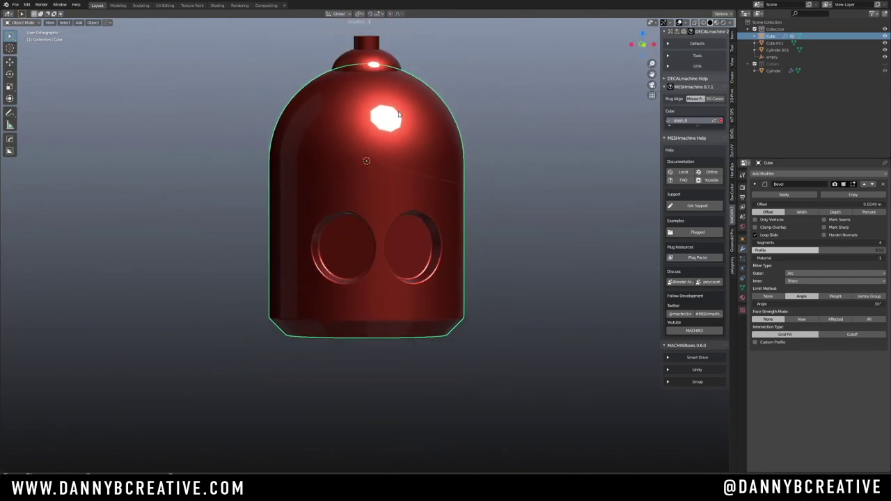
{"action": "scroll", "coordinate": [378, 183], "scroll_direction": "up", "scroll_amount": 1}
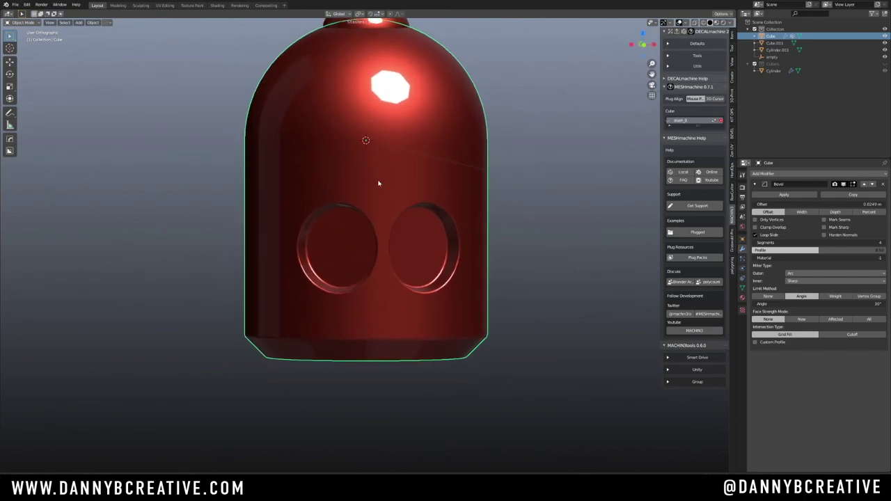
{"action": "middle_click_drag", "start_coordinate": [378, 183], "coordinate": [437, 137], "text": "shift"}
{"action": "scroll", "coordinate": [388, 208], "scroll_direction": "down", "scroll_amount": 1}
{"action": "scroll", "coordinate": [361, 198], "scroll_direction": "up", "scroll_amount": 1}
{"action": "middle_click_drag", "start_coordinate": [418, 186], "coordinate": [413, 197]}
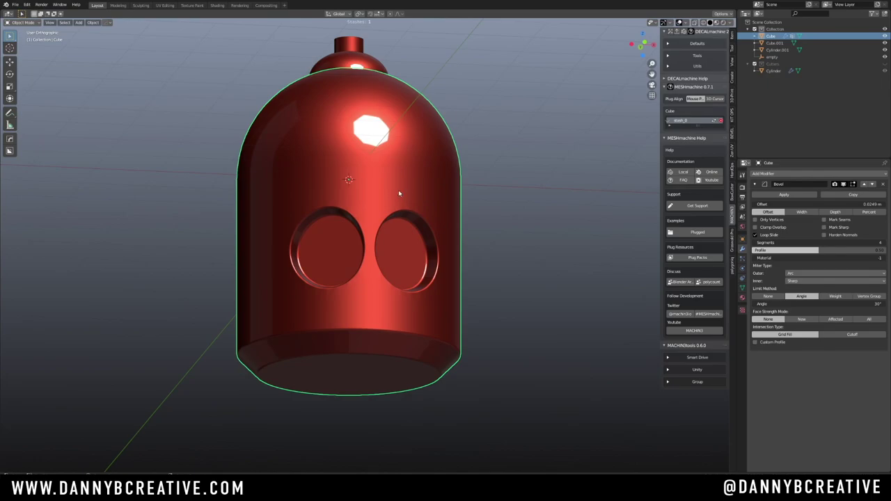
{"action": "scroll", "coordinate": [407, 203], "scroll_direction": "up", "scroll_amount": 2}
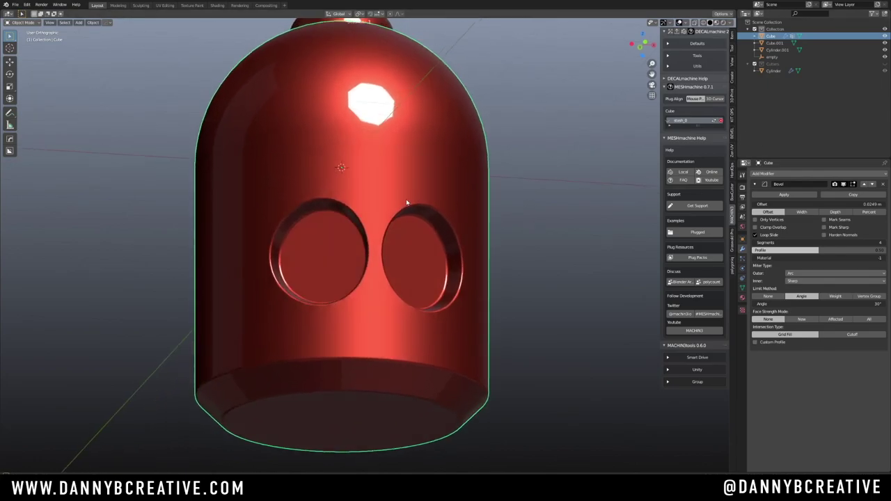
Turn on the wireframe overlay over the shaded body
{"action": "middle_click_drag", "start_coordinate": [407, 203], "coordinate": [414, 199]}
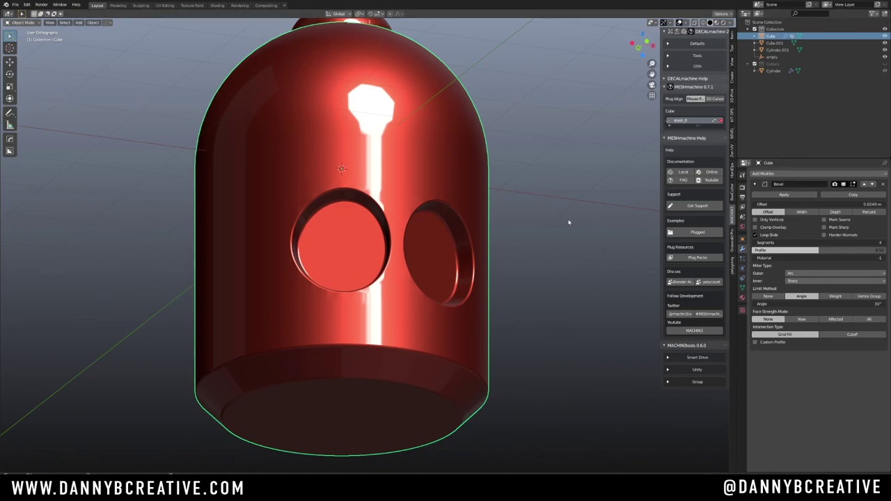
{"action": "middle_click_drag", "start_coordinate": [570, 221], "coordinate": [408, 202]}
{"action": "key", "text": "alt+v"}
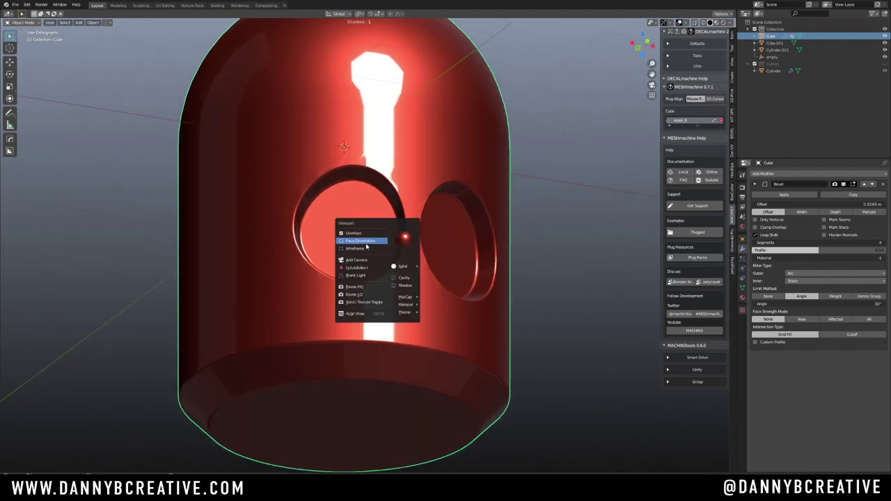
{"action": "left_click", "coordinate": [363, 247]}
Examine the topology around both recessed holes and across the whole body
{"action": "middle_click_drag", "start_coordinate": [367, 248], "coordinate": [397, 229]}
{"action": "scroll", "coordinate": [418, 202], "scroll_direction": "up", "scroll_amount": 5}
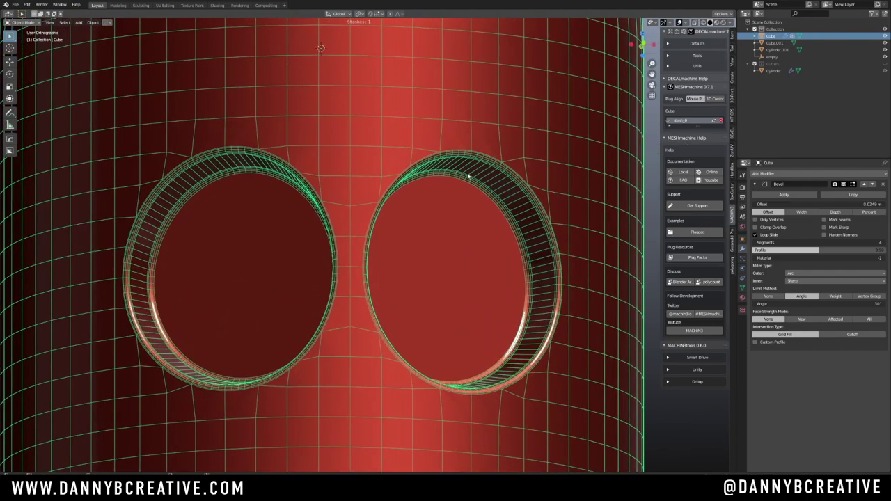
{"action": "middle_click_drag", "start_coordinate": [468, 176], "coordinate": [420, 215]}
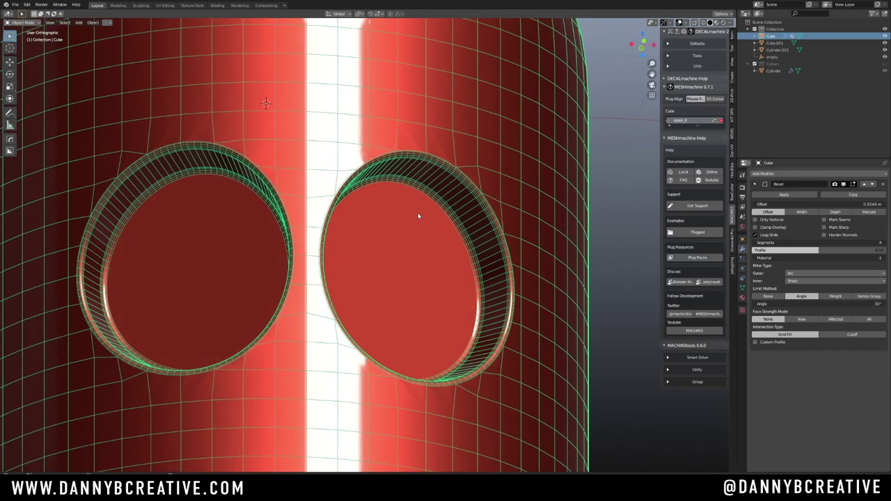
{"action": "scroll", "coordinate": [420, 215], "scroll_direction": "up", "scroll_amount": 2}
{"action": "middle_click_drag", "start_coordinate": [450, 188], "coordinate": [441, 194]}
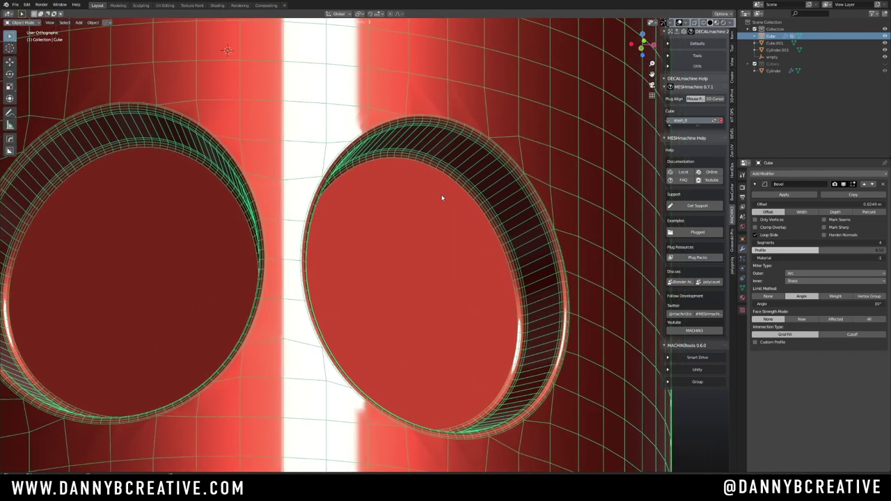
{"action": "scroll", "coordinate": [435, 204], "scroll_direction": "down", "scroll_amount": 5}
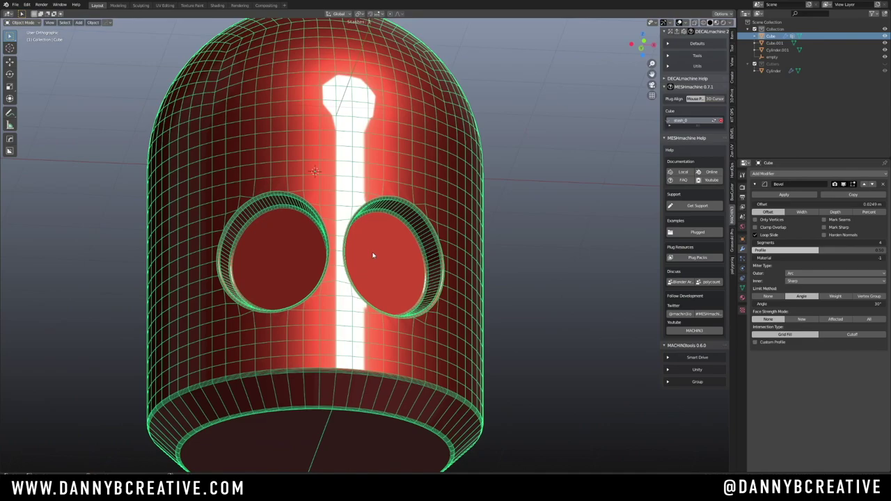
{"action": "middle_click_drag", "start_coordinate": [372, 255], "coordinate": [400, 206]}
{"action": "scroll", "coordinate": [405, 205], "scroll_direction": "down", "scroll_amount": 1}
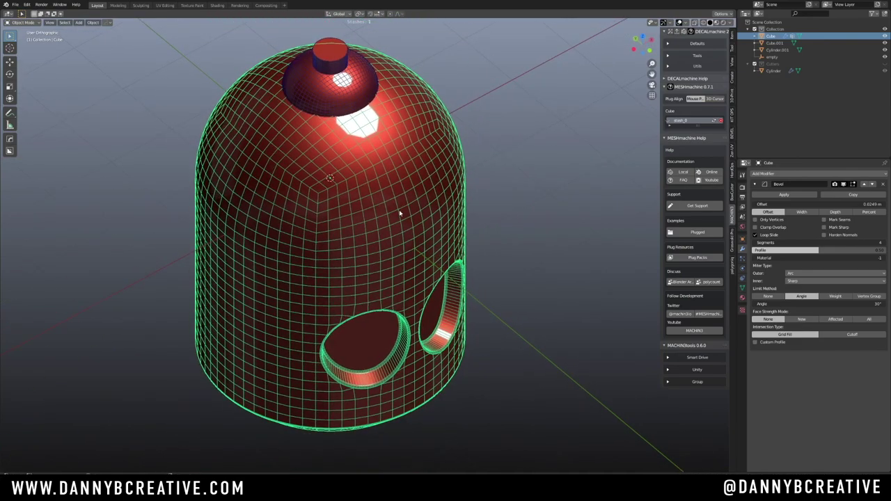
{"action": "scroll", "coordinate": [404, 258], "scroll_direction": "up", "scroll_amount": 1}
{"action": "mouse_move", "coordinate": [403, 259]}
{"action": "middle_mouse_down"}
{"action": "mouse_move", "coordinate": [390, 241]}
{"action": "mouse_move", "coordinate": [398, 253]}
{"action": "mouse_move", "coordinate": [398, 244]}
{"action": "middle_mouse_up"}
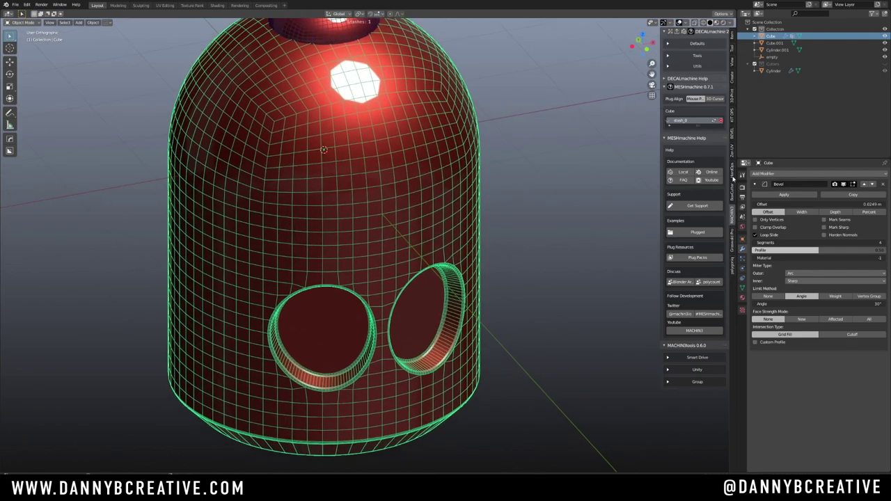
Apply the body's Bevel modifier and turn off the wireframe overlay
{"action": "left_click", "coordinate": [760, 195]}
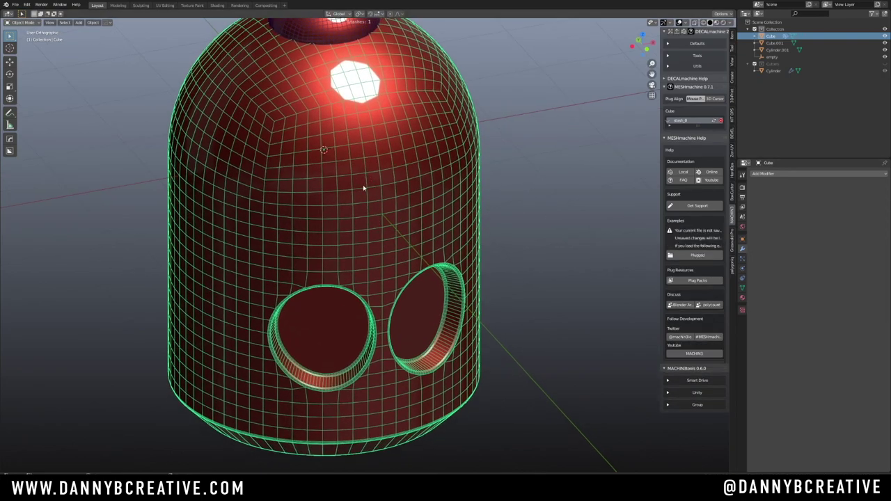
{"action": "middle_click_drag", "start_coordinate": [369, 243], "coordinate": [388, 220]}
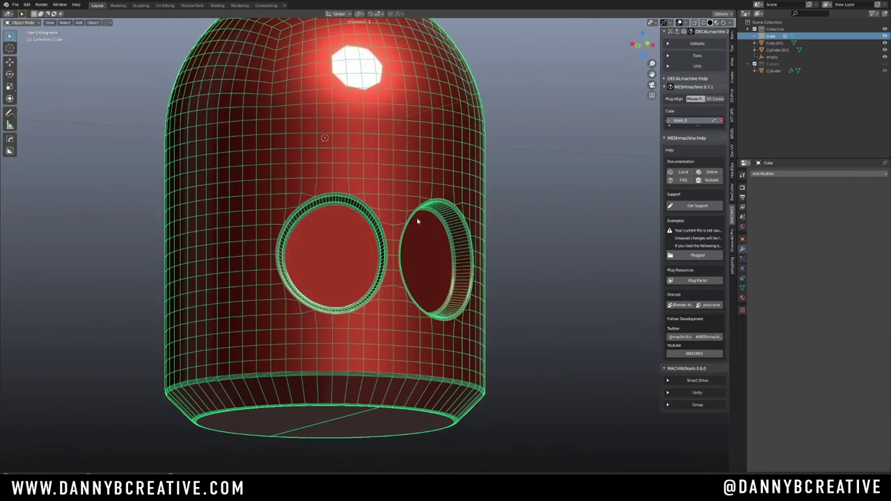
{"action": "key", "text": "q"}
{"action": "left_click", "coordinate": [420, 219]}
Save the project file with the applied bevel
{"action": "middle_click_drag", "start_coordinate": [441, 206], "coordinate": [436, 223], "text": "ctrl"}
{"action": "middle_click_drag", "start_coordinate": [436, 223], "coordinate": [375, 208]}
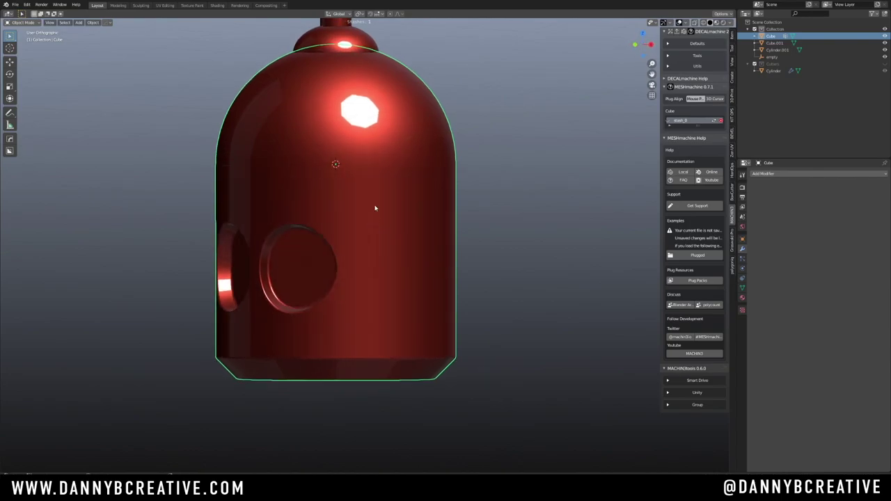
{"action": "key", "text": "ctrl+s"}
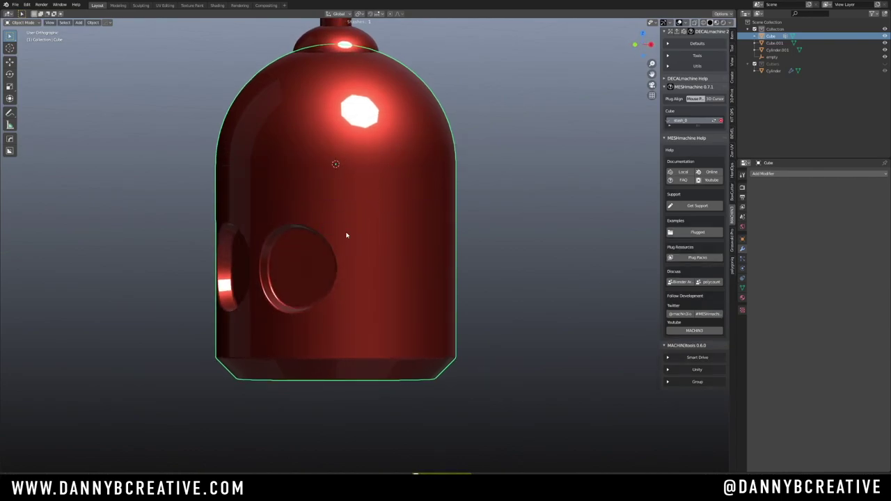
Open the body for face editing in Edit Mode, seen from the front view
{"action": "scroll", "coordinate": [346, 235], "scroll_direction": "up", "scroll_amount": 2}
{"action": "key", "text": "KP_1"}
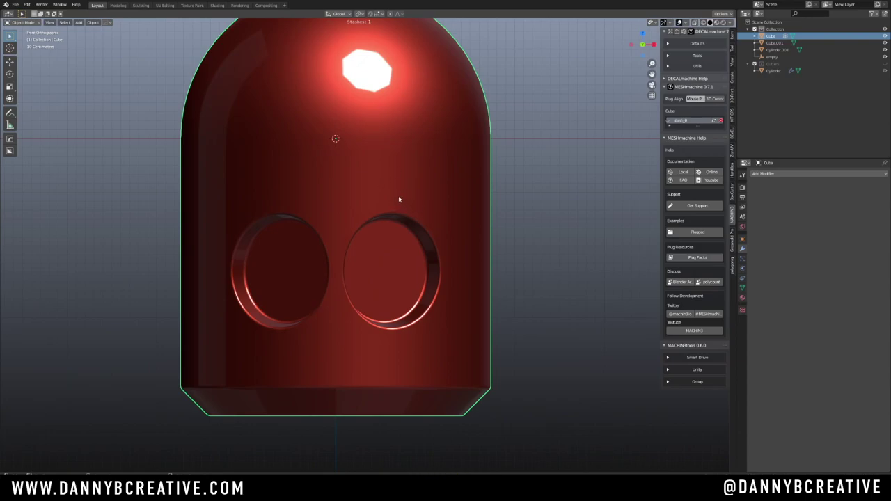
{"action": "key", "text": "Tab"}
{"action": "left_click", "coordinate": [403, 163]}
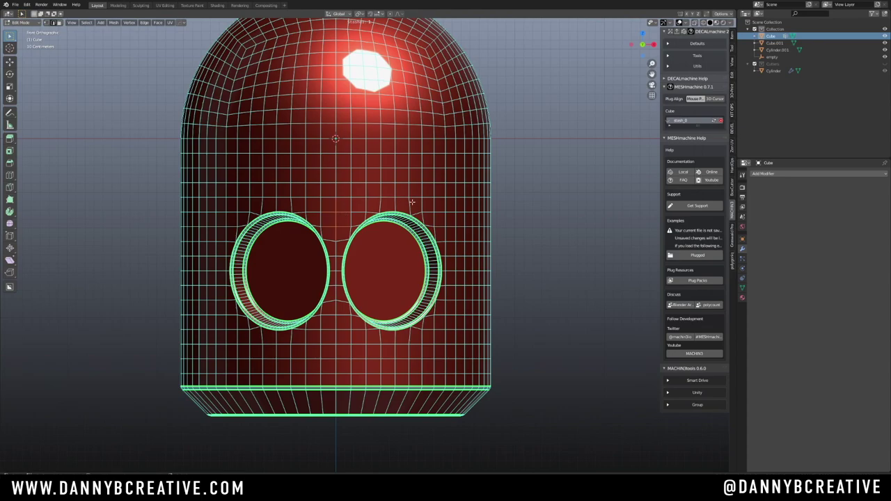
{"action": "key", "text": "Tab"}
{"action": "left_click", "coordinate": [460, 202]}
Select a rectangular block of the body's outer faces surrounding both front holes
{"action": "left_click_drag", "start_coordinate": [325, 205], "coordinate": [327, 218]}
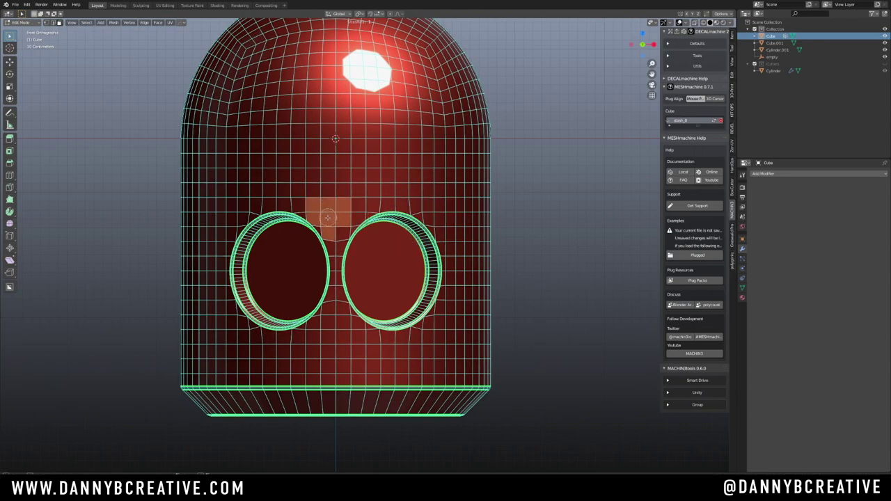
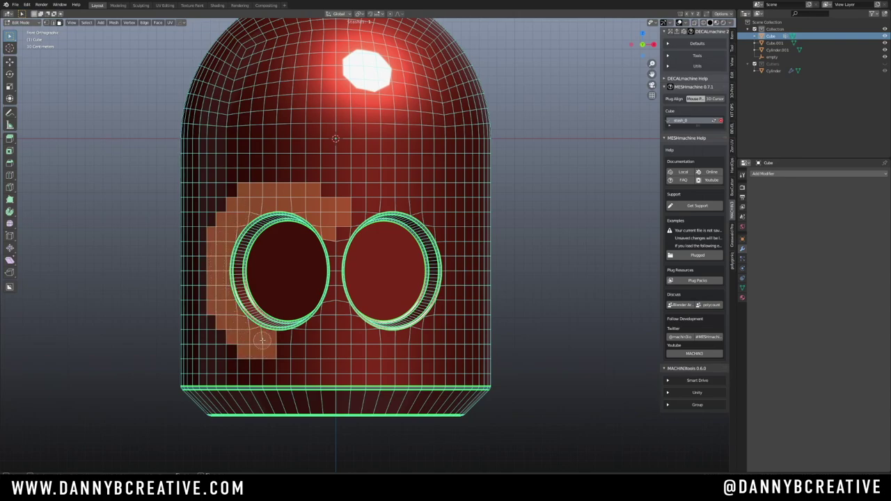
{"action": "left_click_drag", "start_coordinate": [262, 340], "coordinate": [309, 337]}
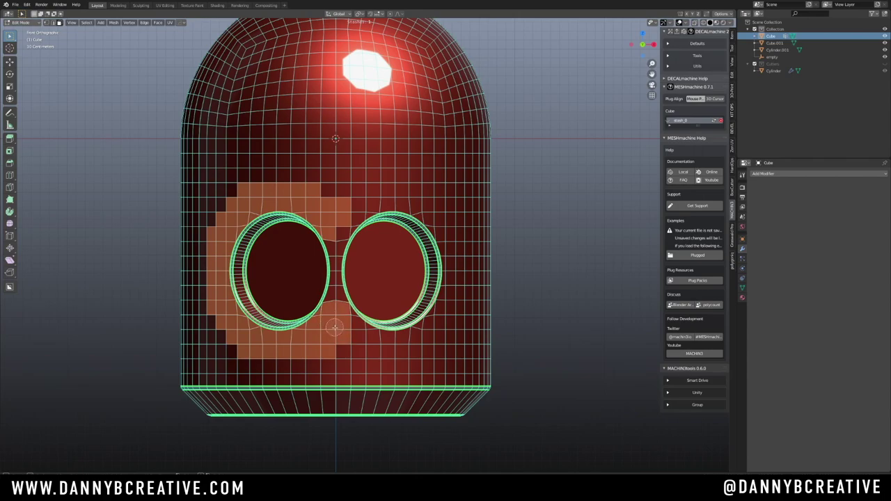
{"action": "left_click_drag", "start_coordinate": [363, 338], "coordinate": [399, 340]}
{"action": "mouse_move", "coordinate": [233, 224]}
{"action": "left_mouse_down"}
{"action": "mouse_move", "coordinate": [283, 334]}
{"action": "mouse_move", "coordinate": [436, 309]}
{"action": "mouse_move", "coordinate": [362, 199]}
{"action": "left_mouse_up"}
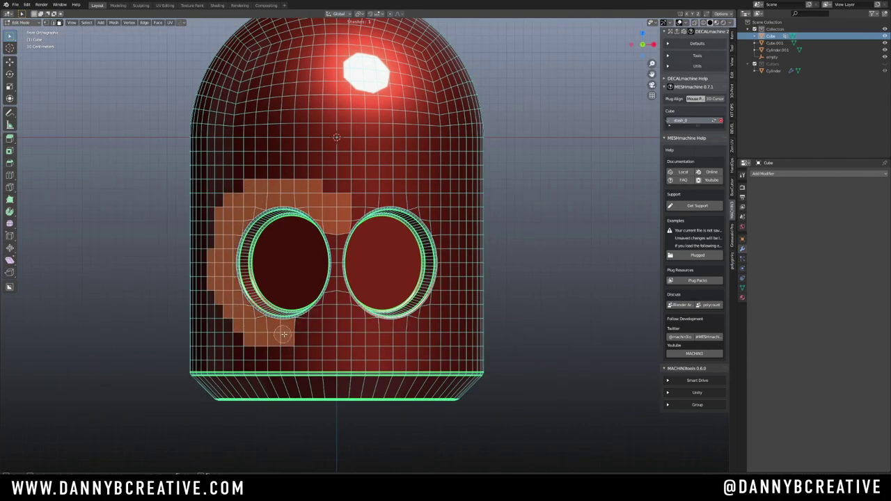
{"action": "left_click_drag", "start_coordinate": [336, 285], "coordinate": [336, 338]}
{"action": "mouse_move", "coordinate": [248, 351]}
{"action": "middle_mouse_down"}
{"action": "mouse_move", "coordinate": [285, 354]}
{"action": "mouse_move", "coordinate": [465, 320]}
{"action": "middle_mouse_up"}
{"action": "middle_click_drag", "start_coordinate": [215, 303], "coordinate": [217, 209]}
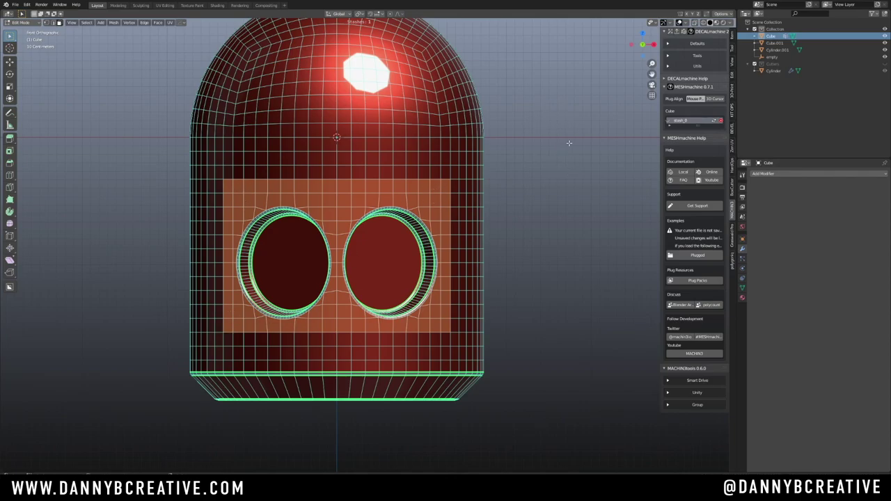
Transfer the stashed normals onto the selected faces with MESHmachine's Normal Transfer using Nearest Face mapping, and return to Object Mode
{"action": "middle_click_drag", "start_coordinate": [312, 182], "coordinate": [338, 168]}
{"action": "scroll", "coordinate": [318, 218], "scroll_direction": "up", "scroll_amount": 3}
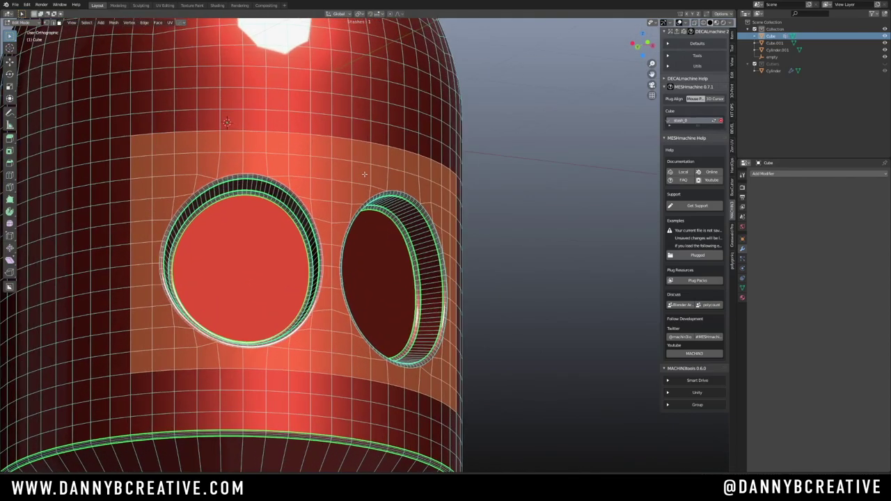
{"action": "middle_click_drag", "start_coordinate": [322, 219], "coordinate": [397, 242], "text": "shift"}
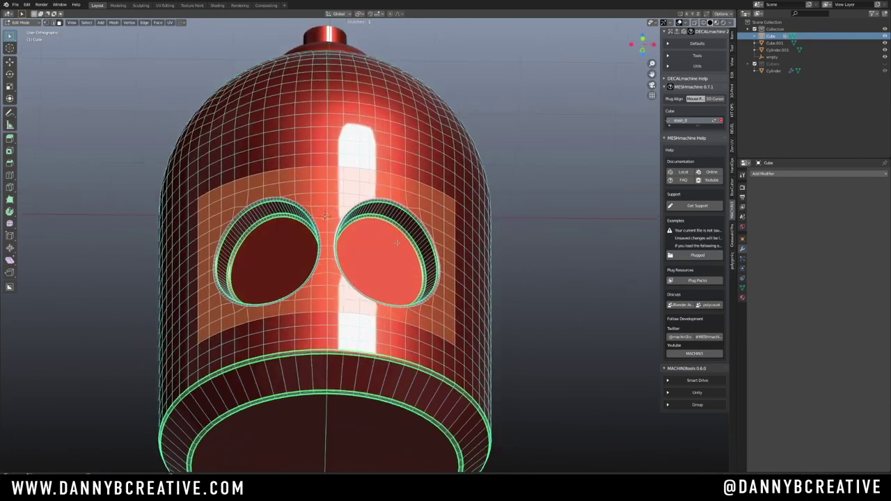
{"action": "key", "text": "y"}
{"action": "mouse_move", "coordinate": [407, 244]}
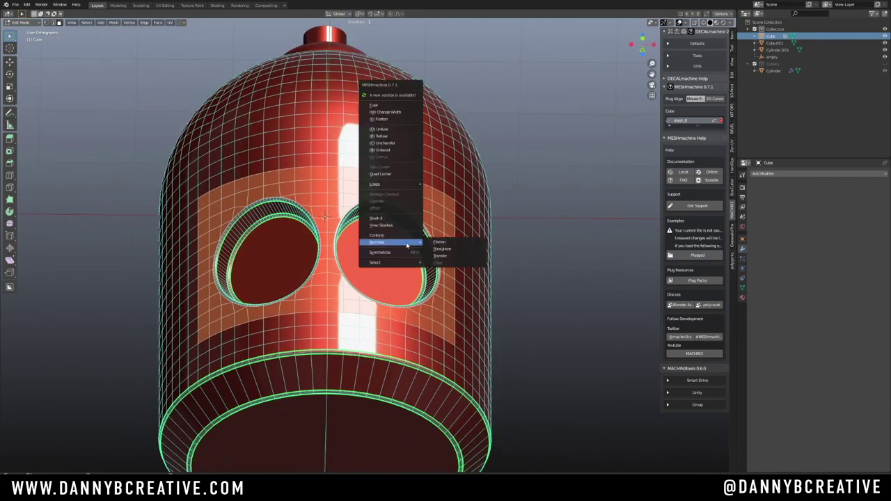
{"action": "left_click", "coordinate": [448, 259]}
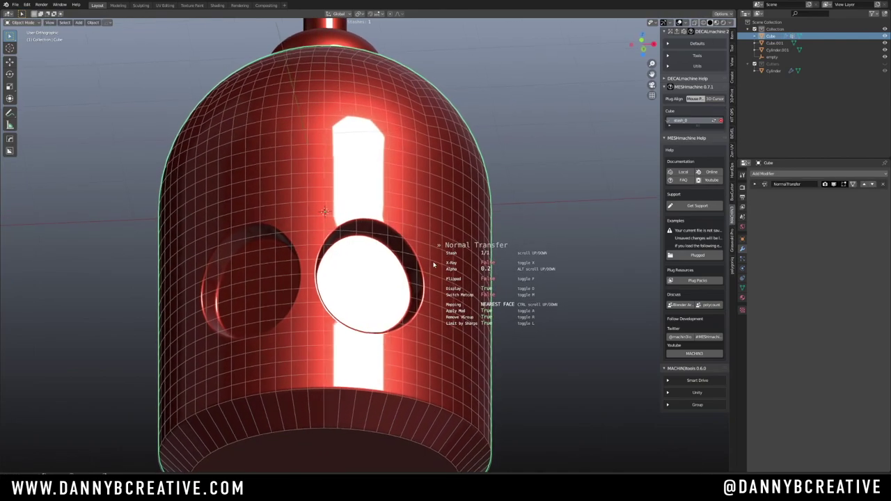
{"action": "mouse_move", "coordinate": [433, 262]}
{"action": "middle_mouse_down"}
{"action": "mouse_move", "coordinate": [419, 259]}
{"action": "mouse_move", "coordinate": [430, 261]}
{"action": "middle_mouse_up"}
{"action": "left_click", "coordinate": [429, 261]}
{"action": "middle_click_drag", "start_coordinate": [420, 180], "coordinate": [411, 204], "text": "ctrl"}
{"action": "key", "text": "Tab"}
{"action": "left_click", "coordinate": [421, 122]}
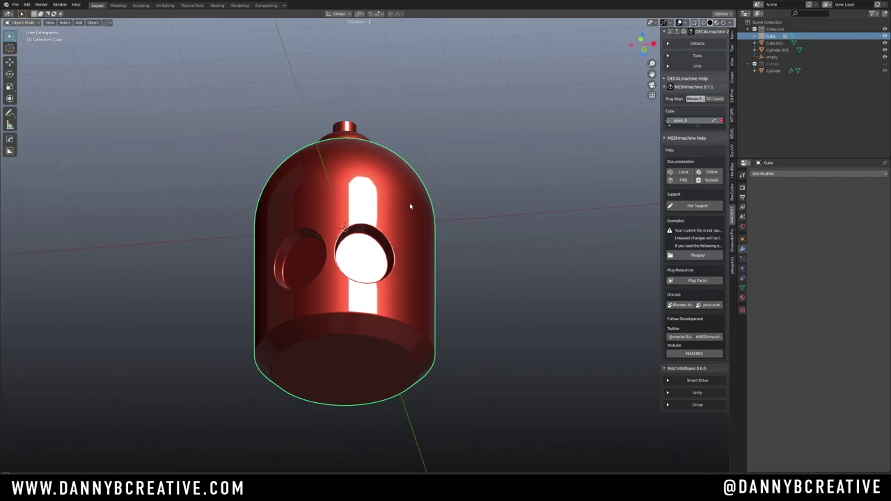
Examine the shading and reflections around the holes from close up and from a distance
{"action": "scroll", "coordinate": [424, 188], "scroll_direction": "up", "scroll_amount": 4}
{"action": "middle_click_drag", "start_coordinate": [346, 206], "coordinate": [371, 204]}
{"action": "middle_click_drag", "start_coordinate": [346, 332], "coordinate": [369, 317]}
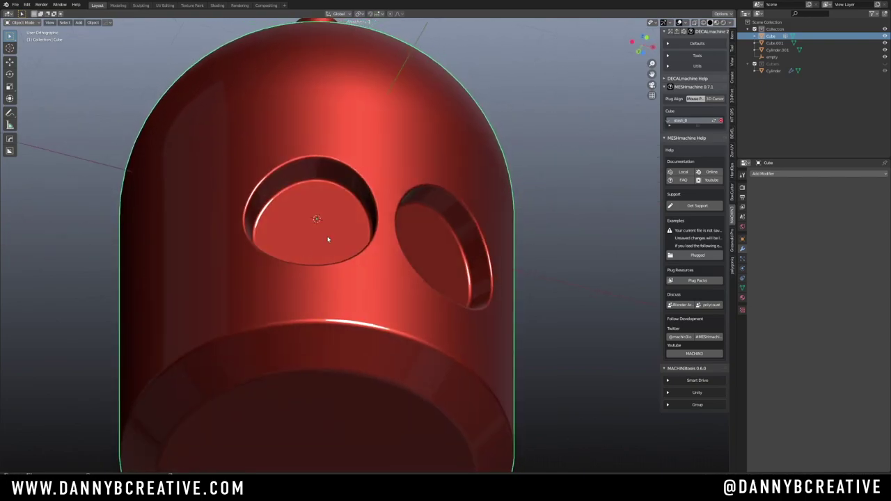
{"action": "scroll", "coordinate": [328, 239], "scroll_direction": "down", "scroll_amount": 5}
{"action": "middle_click_drag", "start_coordinate": [341, 274], "coordinate": [390, 193]}
{"action": "scroll", "coordinate": [298, 288], "scroll_direction": "down", "scroll_amount": 1}
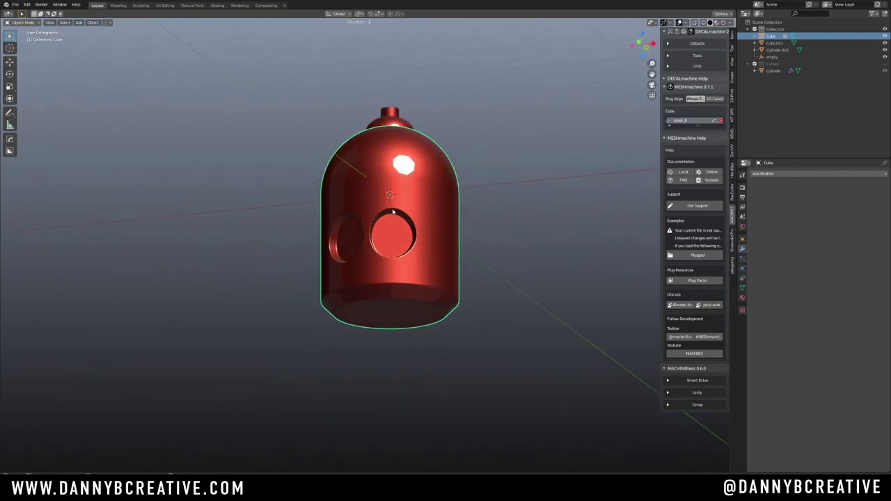
{"action": "mouse_move", "coordinate": [396, 217]}
{"action": "middle_mouse_down"}
{"action": "mouse_move", "coordinate": [376, 234]}
{"action": "mouse_move", "coordinate": [436, 205]}
{"action": "mouse_move", "coordinate": [388, 226]}
{"action": "middle_mouse_up"}
{"action": "scroll", "coordinate": [381, 226], "scroll_direction": "up", "scroll_amount": 1}
{"action": "scroll", "coordinate": [424, 208], "scroll_direction": "down", "scroll_amount": 1}
Deselect the body and save the project file
{"action": "left_click", "coordinate": [499, 205]}
{"action": "middle_click_drag", "start_coordinate": [499, 204], "coordinate": [470, 176]}
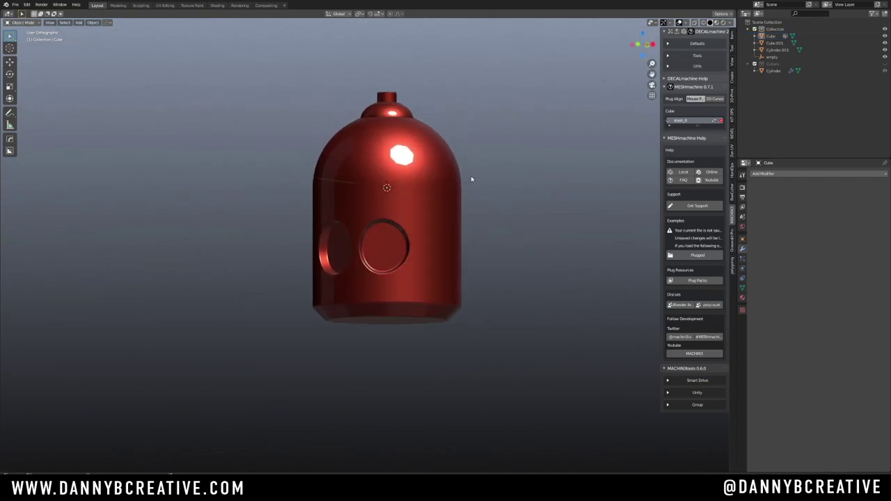
{"action": "key", "text": "ctrl+s"}
{"action": "key", "text": "s"}
Frame the small dome on top of the body and switch the viewport matcap to basic_1.exr
{"action": "middle_click_drag", "start_coordinate": [369, 242], "coordinate": [326, 199], "text": "ctrl"}
{"action": "scroll", "coordinate": [348, 200], "scroll_direction": "down", "scroll_amount": 1}
{"action": "middle_click_drag", "start_coordinate": [327, 199], "coordinate": [284, 256], "text": "shift"}
{"action": "scroll", "coordinate": [278, 255], "scroll_direction": "up", "scroll_amount": 3}
{"action": "middle_click_drag", "start_coordinate": [384, 174], "coordinate": [441, 288], "text": "shift"}
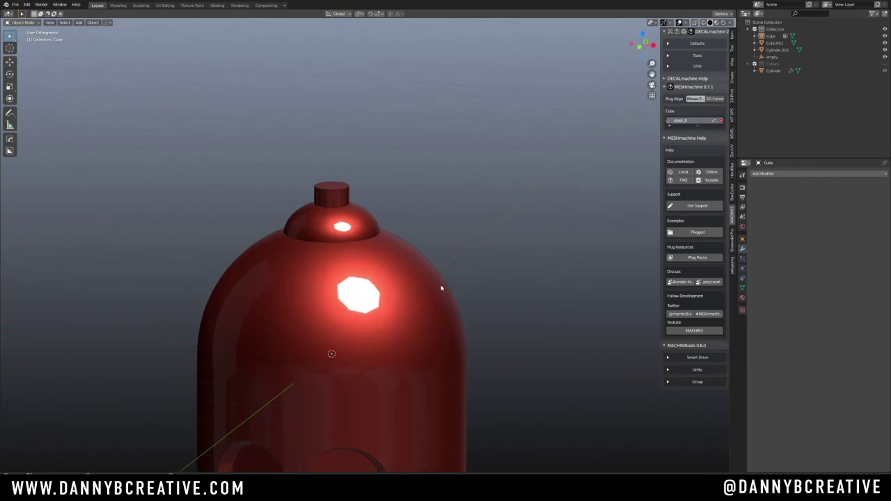
{"action": "scroll", "coordinate": [402, 222], "scroll_direction": "up", "scroll_amount": 1}
{"action": "scroll", "coordinate": [401, 223], "scroll_direction": "up", "scroll_amount": 1}
{"action": "middle_click_drag", "start_coordinate": [363, 250], "coordinate": [386, 207], "text": "shift"}
{"action": "key", "text": "alt+v"}
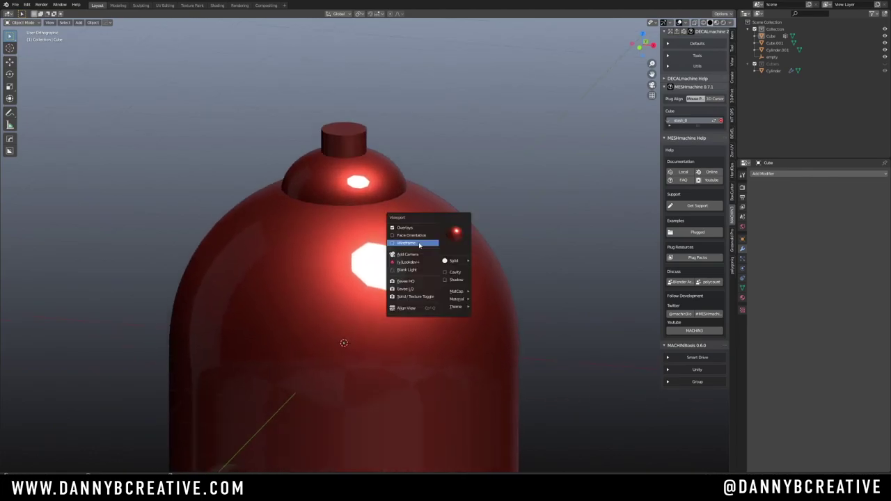
{"action": "left_click", "coordinate": [460, 240]}
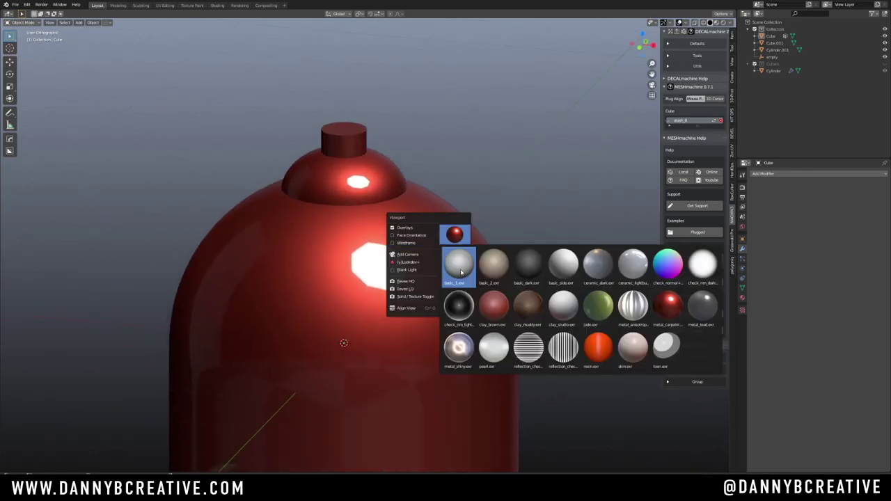
{"action": "left_click", "coordinate": [460, 271]}
Hide the small cylinder standing on top of the upper dome
{"action": "middle_click_drag", "start_coordinate": [326, 188], "coordinate": [346, 183]}
{"action": "left_click", "coordinate": [345, 183]}
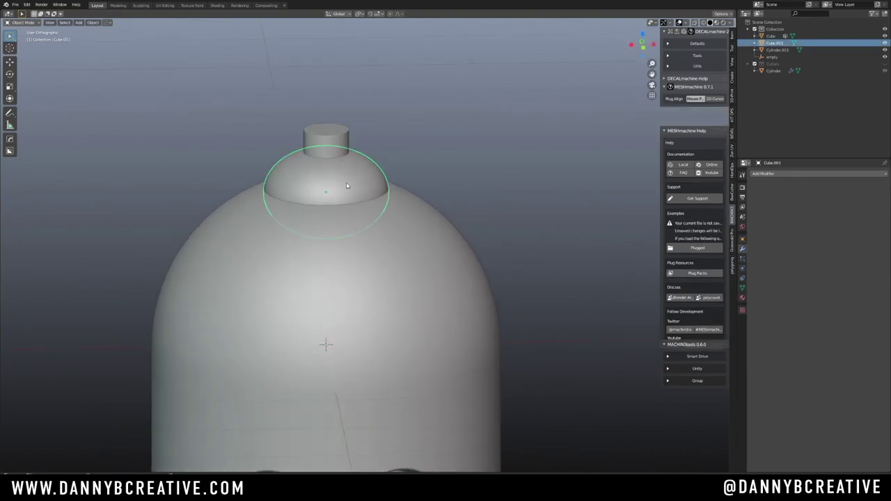
{"action": "middle_click_drag", "start_coordinate": [373, 153], "coordinate": [408, 160]}
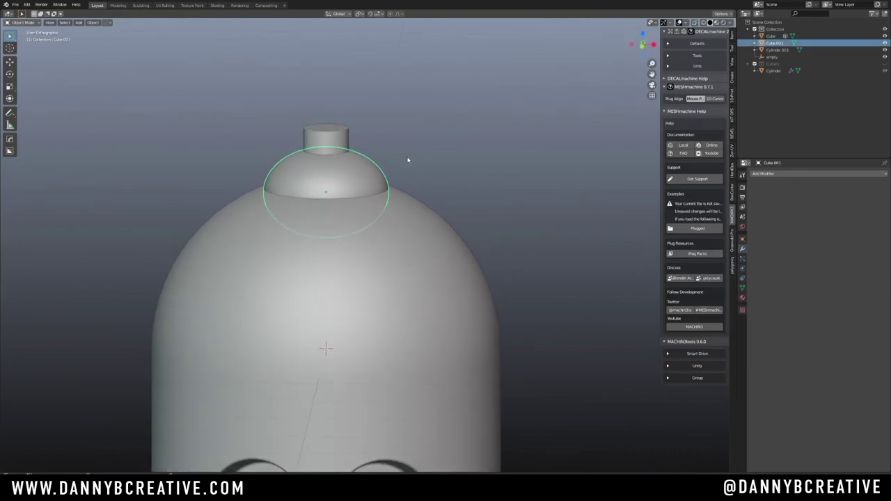
{"action": "left_click", "coordinate": [347, 144]}
{"action": "key", "text": "h"}
Join the small upper dome to the main body with a nondestructive HardOps Union boolean
{"action": "left_click", "coordinate": [343, 160]}
{"action": "left_click", "coordinate": [378, 229], "text": "shift"}
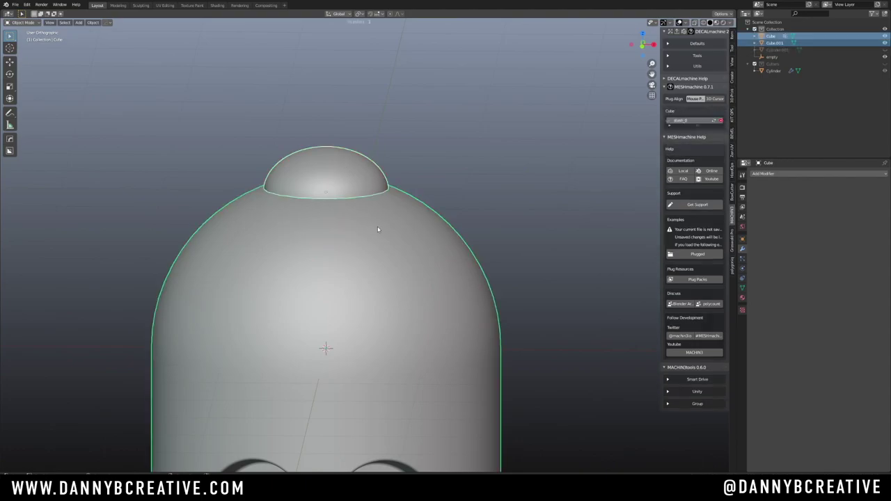
{"action": "key", "text": "ctrl+KP_Add"}
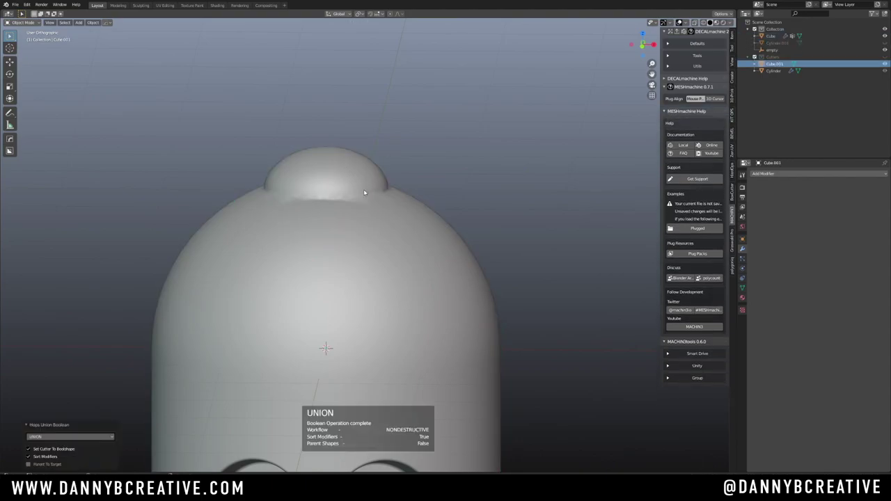
{"action": "middle_click_drag", "start_coordinate": [364, 192], "coordinate": [352, 215]}
{"action": "key", "text": "Tab"}
{"action": "left_click", "coordinate": [326, 178]}
{"action": "key", "text": "Tab"}
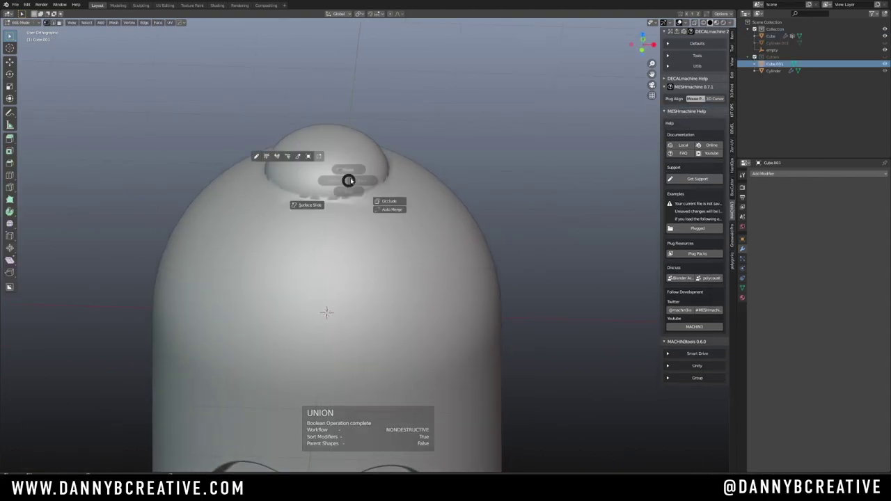
{"action": "left_click", "coordinate": [348, 169]}
Select the main body in Object Mode and turn on the viewport's wireframe overlay
{"action": "left_click", "coordinate": [348, 188]}
{"action": "key", "text": "Tab"}
{"action": "left_click", "coordinate": [346, 150]}
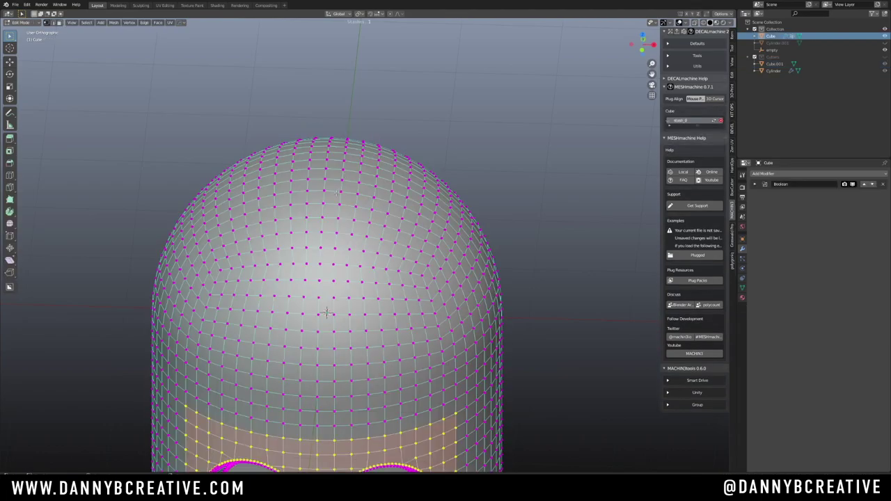
{"action": "key", "text": "Tab"}
{"action": "left_click", "coordinate": [341, 187]}
{"action": "key", "text": "alt+v"}
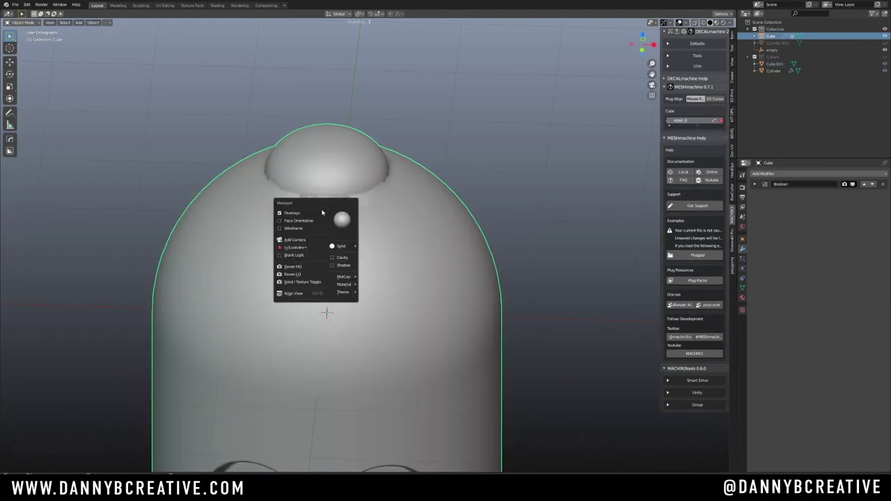
{"action": "left_click", "coordinate": [311, 229]}
{"action": "middle_click_drag", "start_coordinate": [367, 243], "coordinate": [366, 169], "text": "ctrl"}
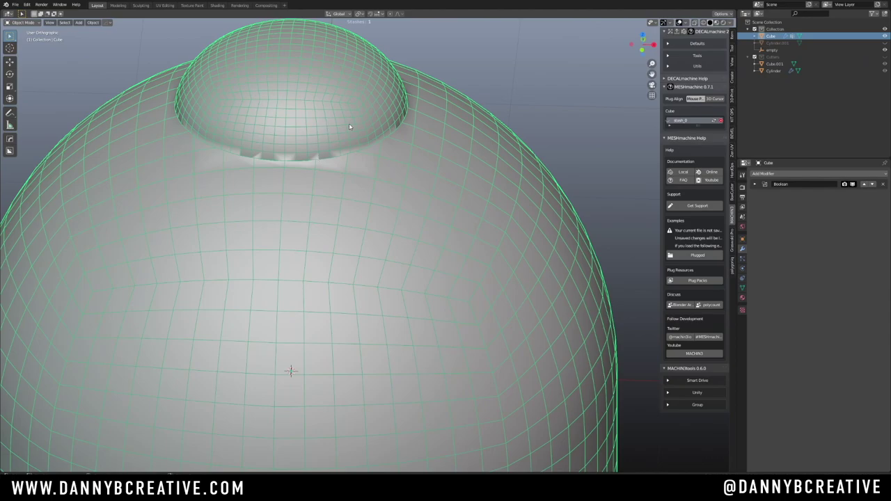
{"action": "scroll", "coordinate": [348, 123], "scroll_direction": "down", "scroll_amount": 4}
{"action": "key", "text": "Tab"}
{"action": "left_click", "coordinate": [344, 204]}
{"action": "key", "text": "Tab"}
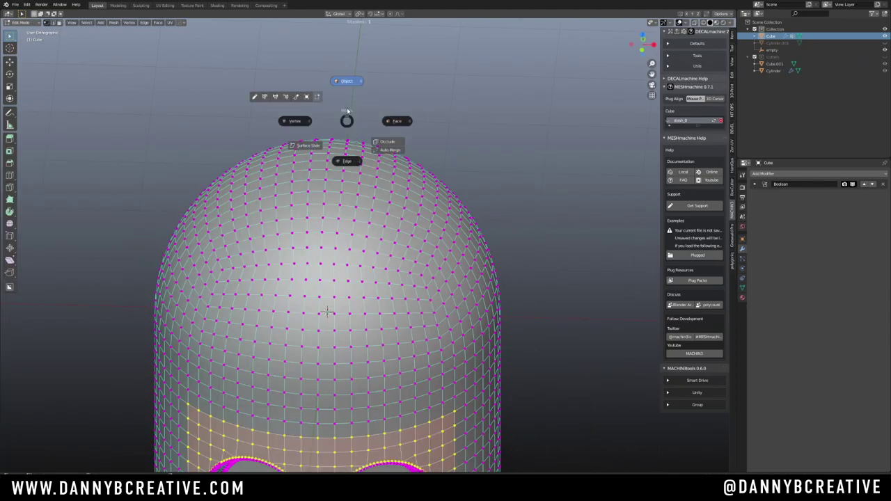
{"action": "left_click", "coordinate": [352, 94]}
Apply the main body's Boolean modifier with HardOps Smart Apply
{"action": "middle_click_drag", "start_coordinate": [350, 139], "coordinate": [356, 172]}
{"action": "key", "text": "q"}
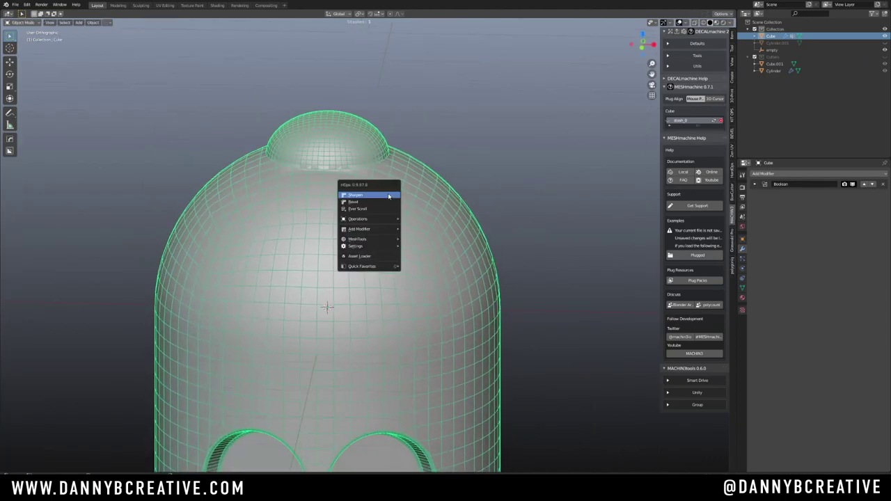
{"action": "left_click", "coordinate": [424, 267]}
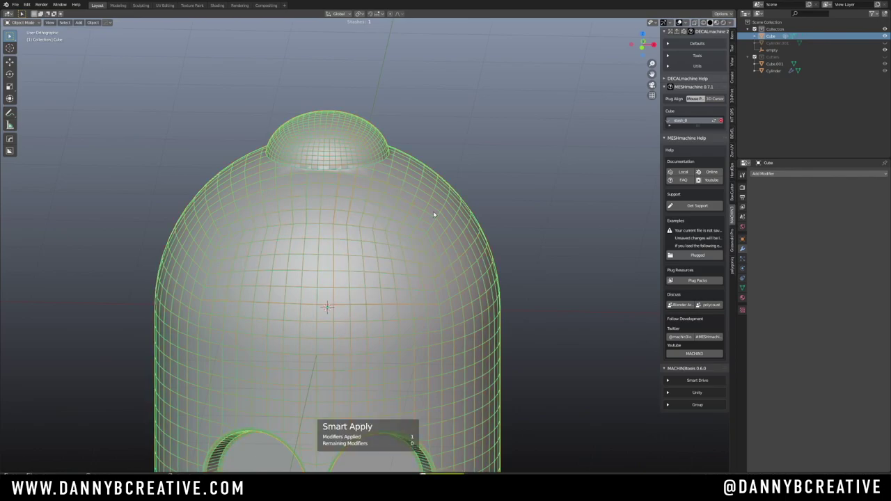
Select the edge loop in Edit Mode where the small dome meets the main body
{"action": "scroll", "coordinate": [398, 234], "scroll_direction": "up", "scroll_amount": 5}
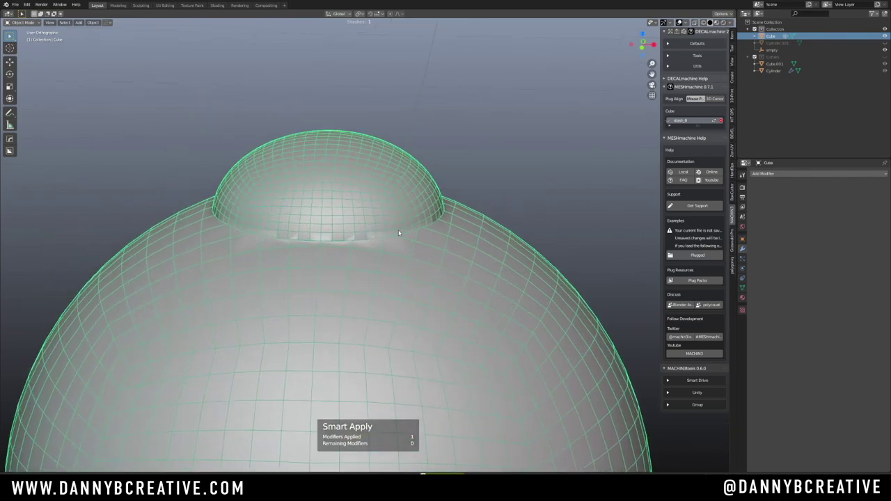
{"action": "middle_click_drag", "start_coordinate": [399, 232], "coordinate": [396, 218], "text": "ctrl"}
{"action": "key", "text": "Tab"}
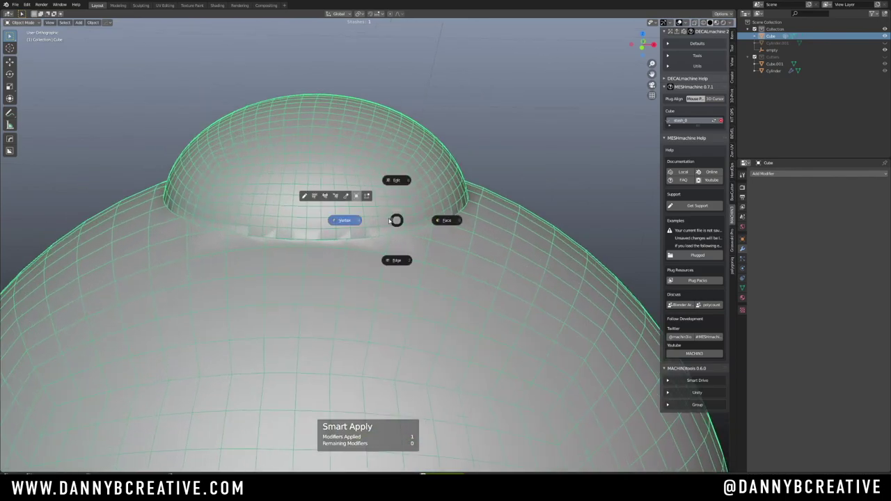
{"action": "left_click", "coordinate": [396, 259]}
{"action": "middle_click_drag", "start_coordinate": [390, 254], "coordinate": [369, 272]}
{"action": "left_click", "coordinate": [370, 273]}
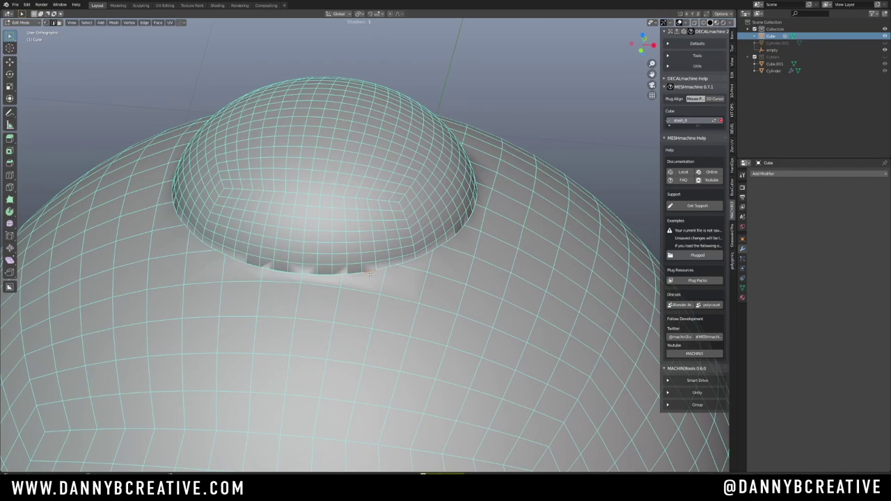
{"action": "left_click", "coordinate": [372, 274], "text": "alt"}
{"action": "middle_click_drag", "start_coordinate": [512, 268], "coordinate": [445, 247]}
Clean up the intersection loop's vertices with MESHmachine Boolean Cleanup on side A, threshold 0.27
{"action": "key", "text": "Tab"}
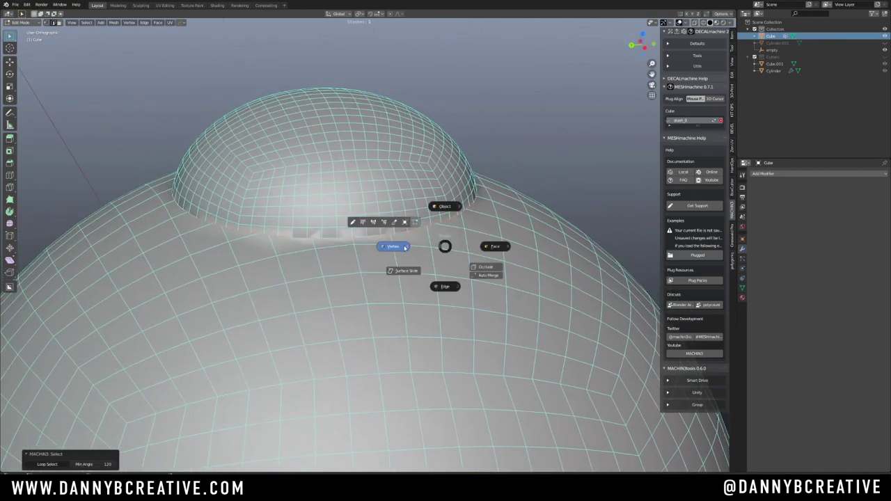
{"action": "left_click", "coordinate": [432, 245]}
{"action": "key", "text": "y"}
{"action": "left_click", "coordinate": [404, 268]}
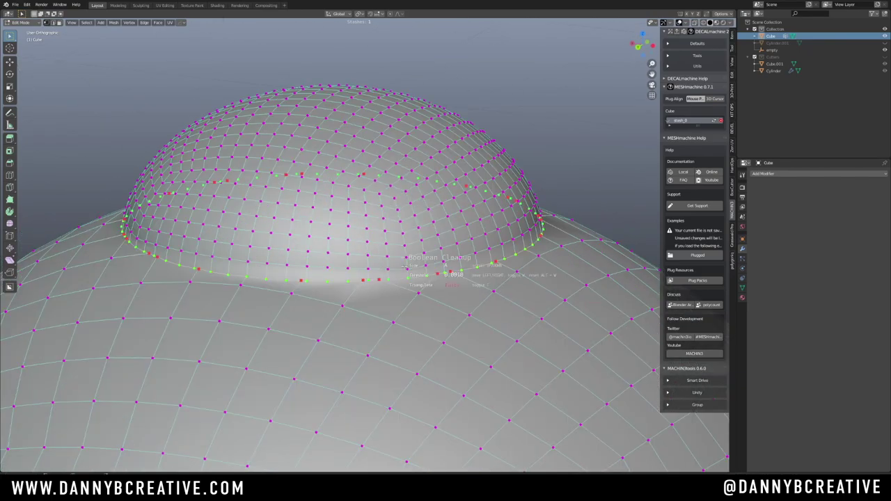
{"action": "left_click", "coordinate": [515, 238]}
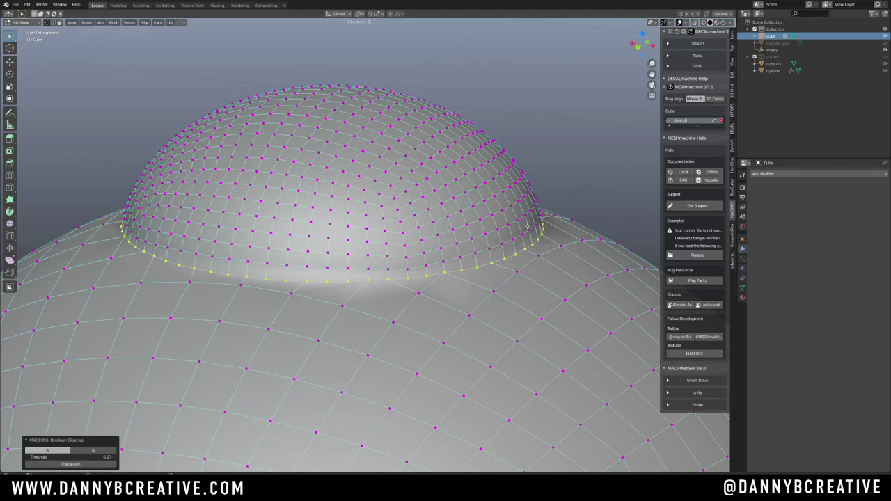
Offset the intersection edge loop onto the body with MESHmachine Offset, side B, width about 0.02, using the Rebuild face method
{"action": "middle_click_drag", "start_coordinate": [520, 189], "coordinate": [453, 232]}
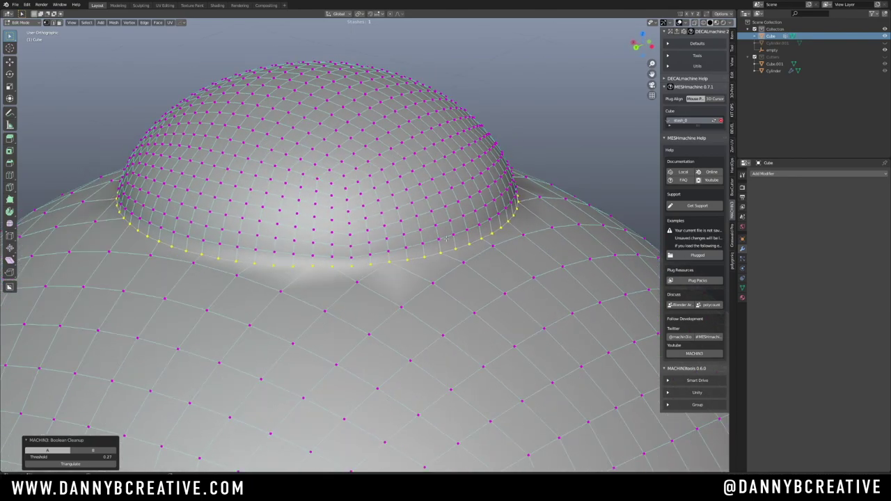
{"action": "key", "text": "Tab"}
{"action": "left_click", "coordinate": [456, 271]}
{"action": "key", "text": "y"}
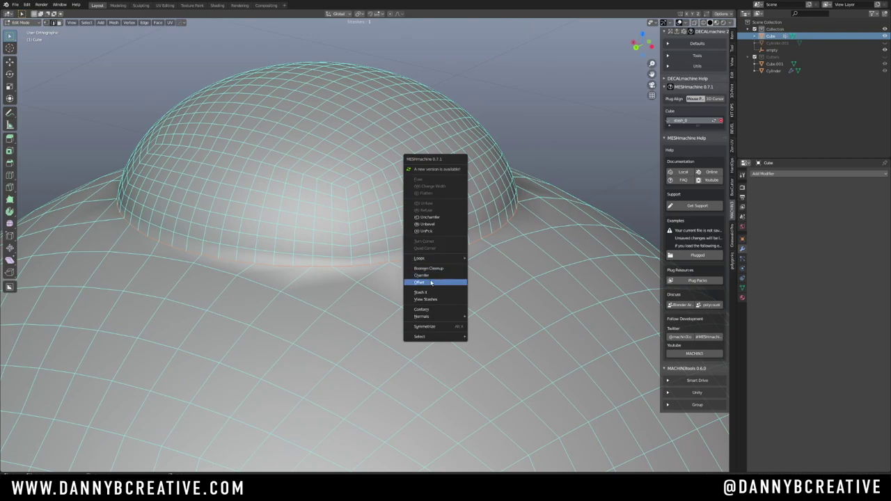
{"action": "left_click", "coordinate": [430, 282]}
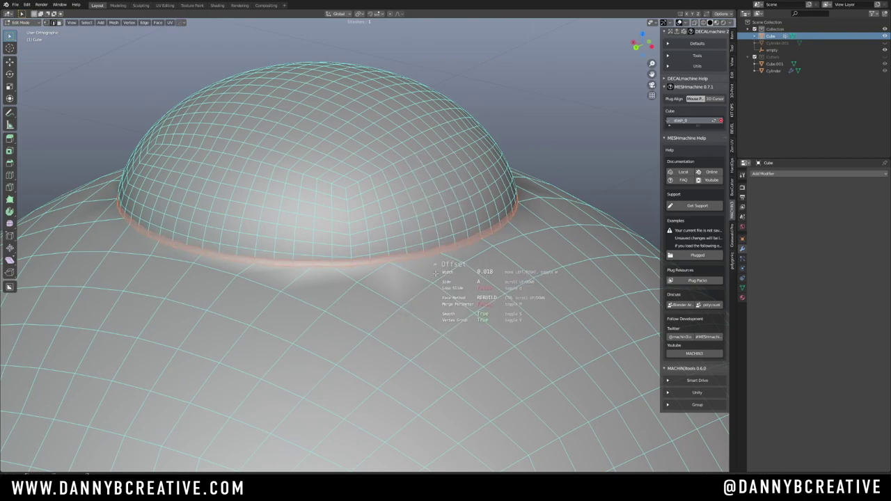
{"action": "scroll", "coordinate": [436, 274], "scroll_direction": "up", "scroll_amount": 1}
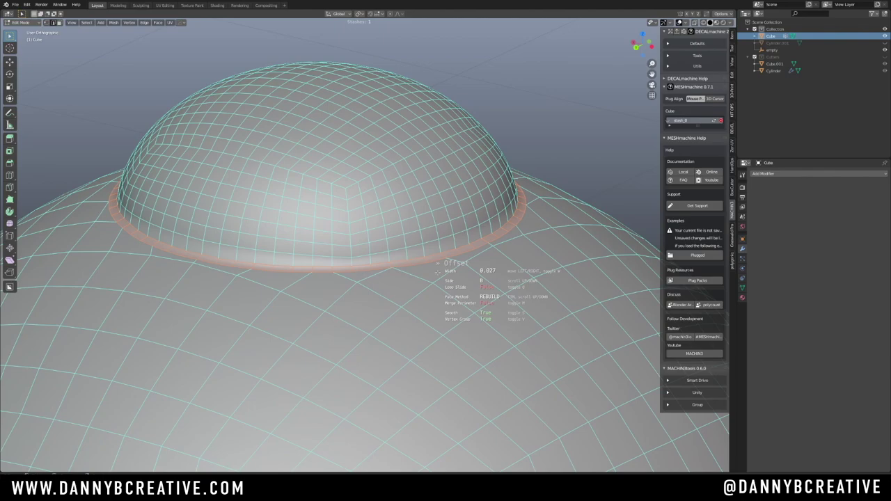
{"action": "left_click", "coordinate": [436, 272]}
{"action": "middle_click_drag", "start_coordinate": [277, 188], "coordinate": [295, 254]}
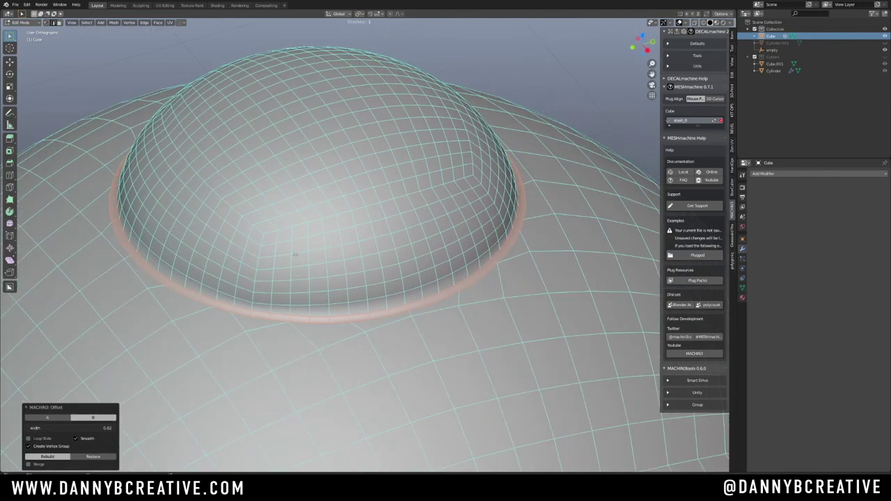
{"action": "middle_click_drag", "start_coordinate": [242, 264], "coordinate": [357, 266]}
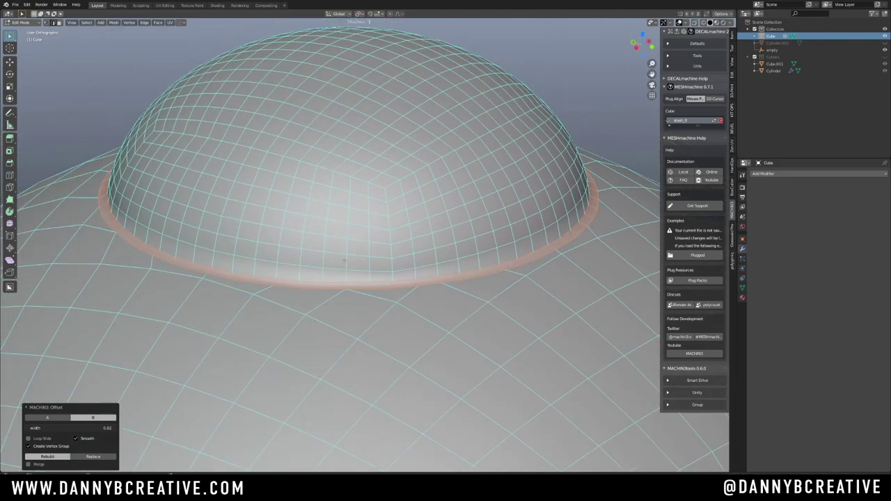
Select the outer edge loop of the narrow offset band around the small dome's base
{"action": "key", "text": "Tab"}
{"action": "left_click", "coordinate": [359, 306]}
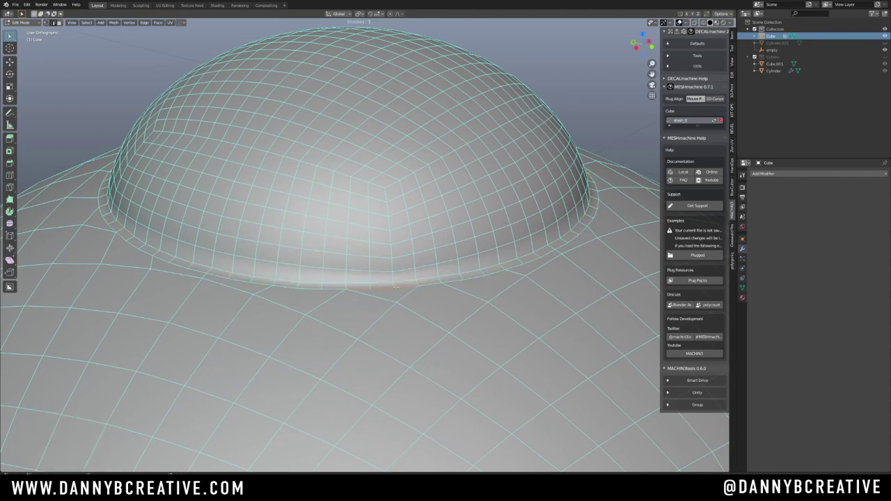
{"action": "double_click", "coordinate": [309, 289]}
{"action": "middle_click_drag", "start_coordinate": [308, 289], "coordinate": [505, 248]}
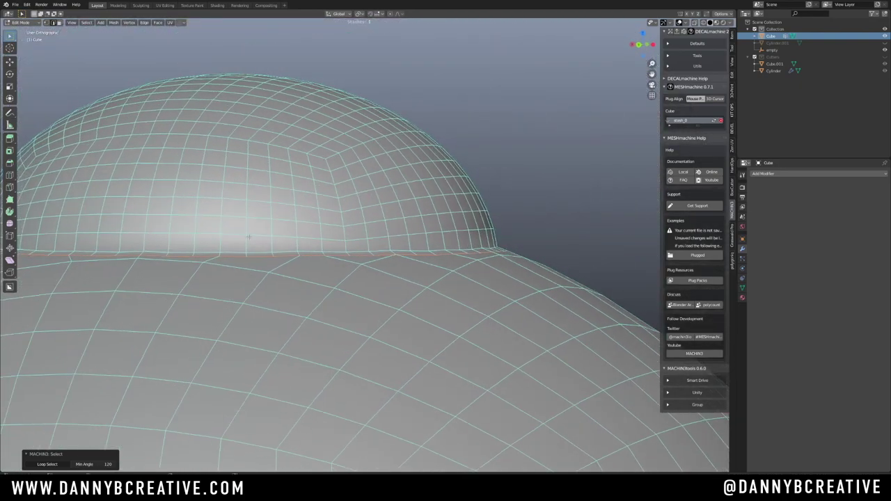
{"action": "middle_click_drag", "start_coordinate": [248, 237], "coordinate": [360, 267]}
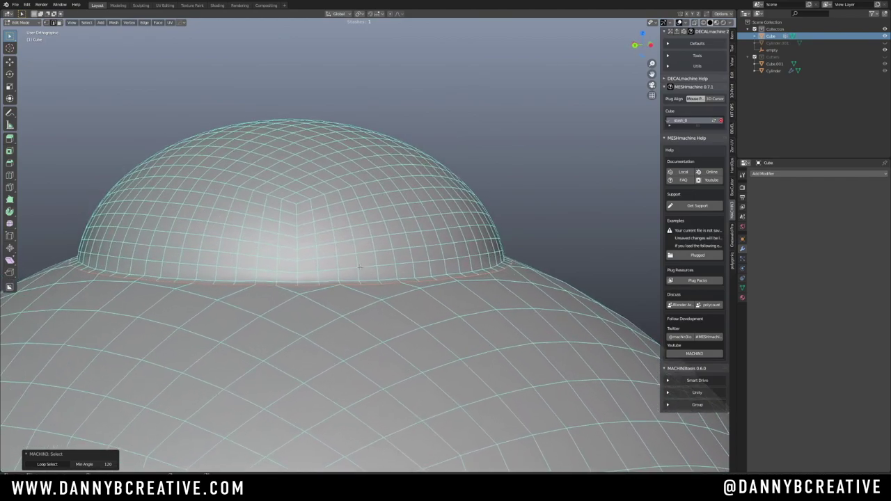
{"action": "middle_click_drag", "start_coordinate": [469, 259], "coordinate": [475, 272]}
Reshape the selected outer loop with LoopTools Circle, Best fit, and align its vertices to the bottom
{"action": "right_click", "coordinate": [474, 271]}
{"action": "mouse_move", "coordinate": [465, 246]}
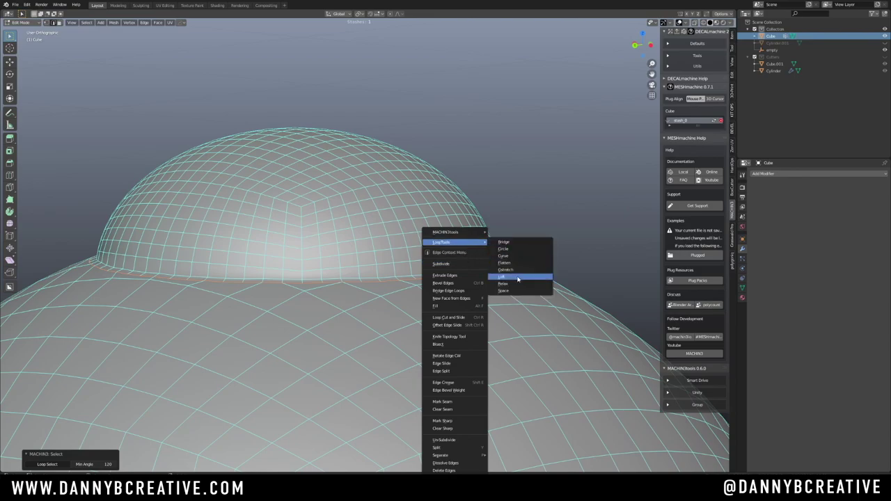
{"action": "left_click", "coordinate": [514, 252]}
{"action": "key", "text": "alt+a"}
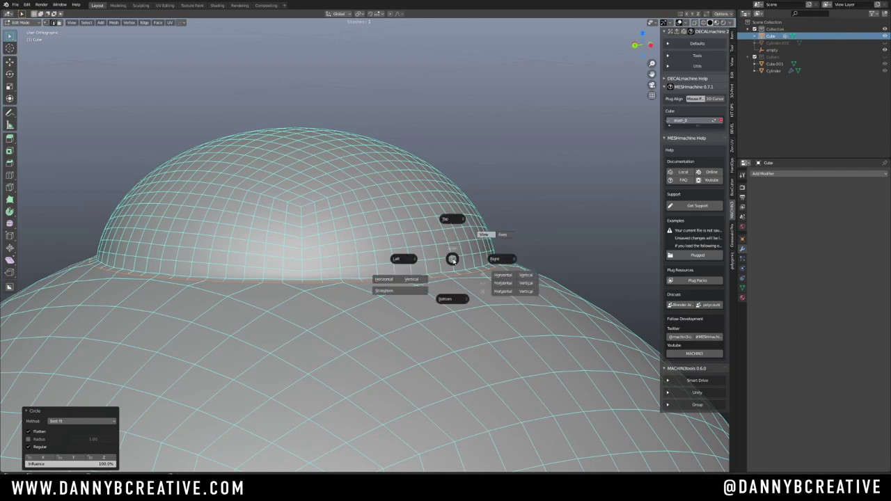
{"action": "left_click", "coordinate": [450, 299]}
Reshape the inner loop of the offset band with LoopTools Circle, Best fit, and align it to the bottom
{"action": "middle_click_drag", "start_coordinate": [450, 280], "coordinate": [497, 241]}
{"action": "scroll", "coordinate": [479, 235], "scroll_direction": "up", "scroll_amount": 2}
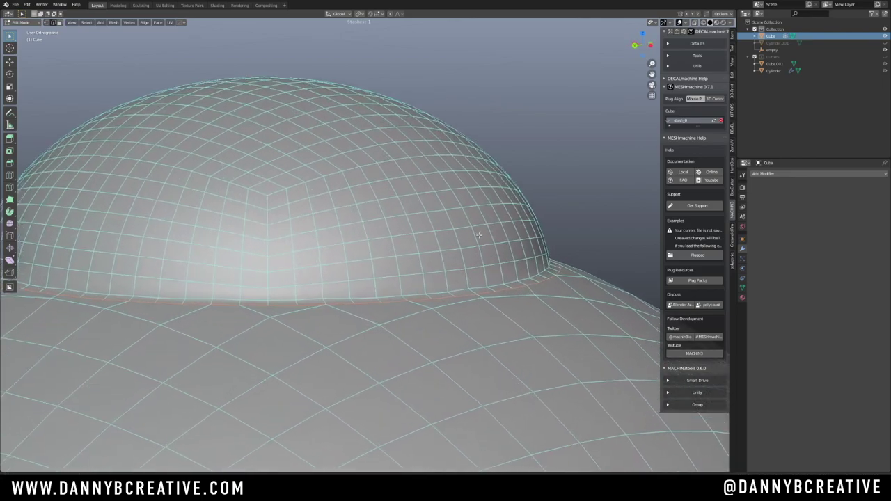
{"action": "right_click", "coordinate": [460, 291]}
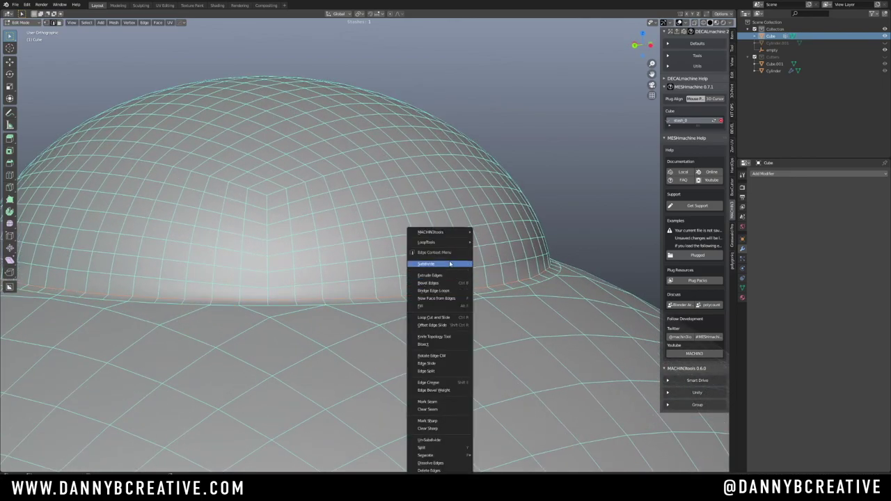
{"action": "mouse_move", "coordinate": [453, 244]}
{"action": "left_click", "coordinate": [490, 249]}
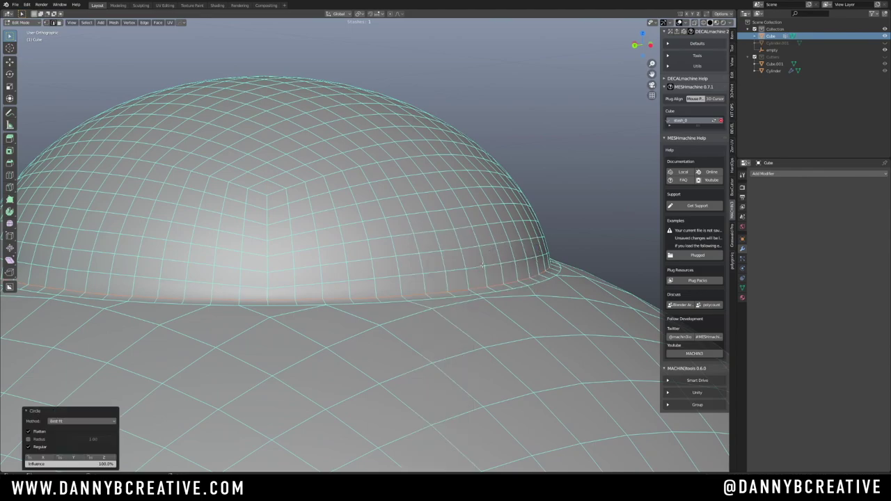
{"action": "key", "text": "alt+a"}
{"action": "left_click", "coordinate": [471, 312]}
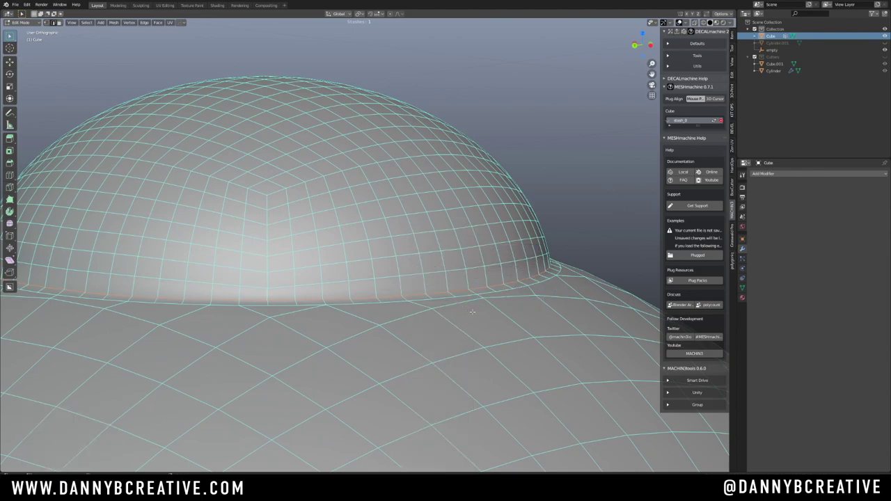
{"action": "middle_click_drag", "start_coordinate": [473, 314], "coordinate": [508, 372], "text": "ctrl"}
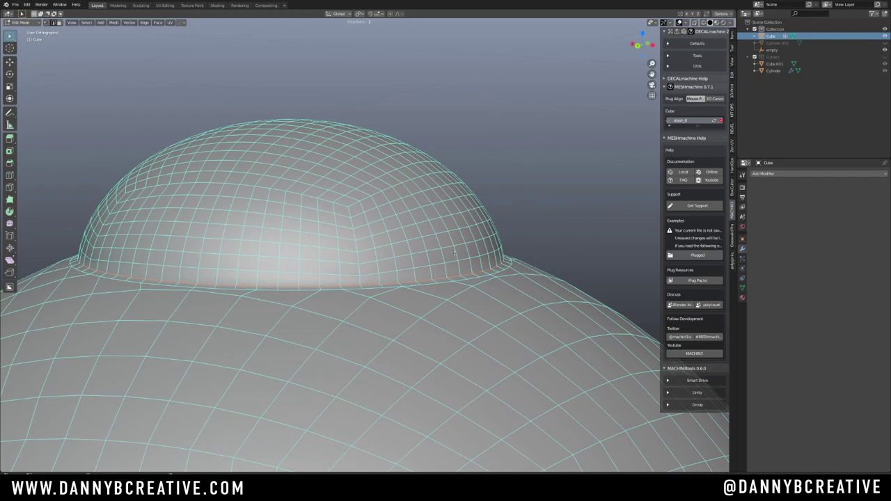
Return to Object Mode and turn off the viewport's wireframe overlay to check the dome's shading
{"action": "key", "text": "Tab"}
{"action": "left_click", "coordinate": [485, 199]}
{"action": "middle_click_drag", "start_coordinate": [453, 206], "coordinate": [453, 222], "text": "ctrl"}
{"action": "middle_click_drag", "start_coordinate": [453, 223], "coordinate": [386, 226]}
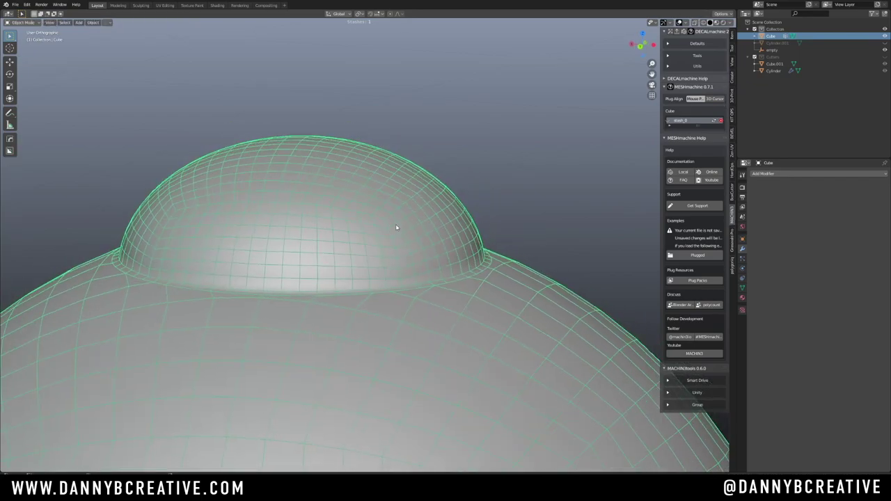
{"action": "key", "text": "Tab"}
{"action": "left_click", "coordinate": [504, 152]}
{"action": "key", "text": "alt+v"}
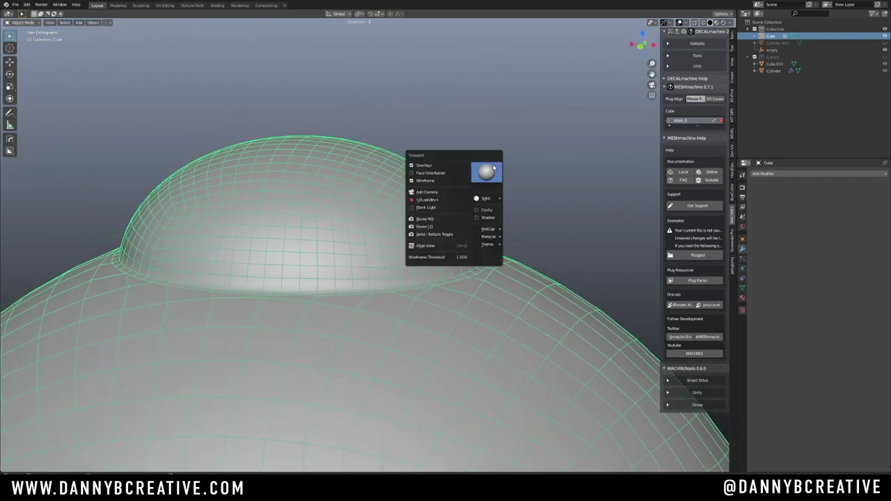
{"action": "left_click", "coordinate": [441, 181]}
{"action": "mouse_move", "coordinate": [435, 188]}
{"action": "middle_mouse_down", "text": "ctrl"}
{"action": "mouse_move", "coordinate": [398, 227]}
{"action": "mouse_move", "coordinate": [527, 218]}
{"action": "mouse_move", "coordinate": [551, 229]}
{"action": "mouse_move", "coordinate": [445, 243]}
{"action": "mouse_move", "coordinate": [453, 224]}
{"action": "mouse_move", "coordinate": [469, 248]}
{"action": "middle_mouse_up", "text": "ctrl"}
Reshape the selected edge loop just above the small dome's base in Edit Mode with LoopTools Circle, Best fit
{"action": "key", "text": "Tab"}
{"action": "scroll", "coordinate": [450, 296], "scroll_direction": "up", "scroll_amount": 2}
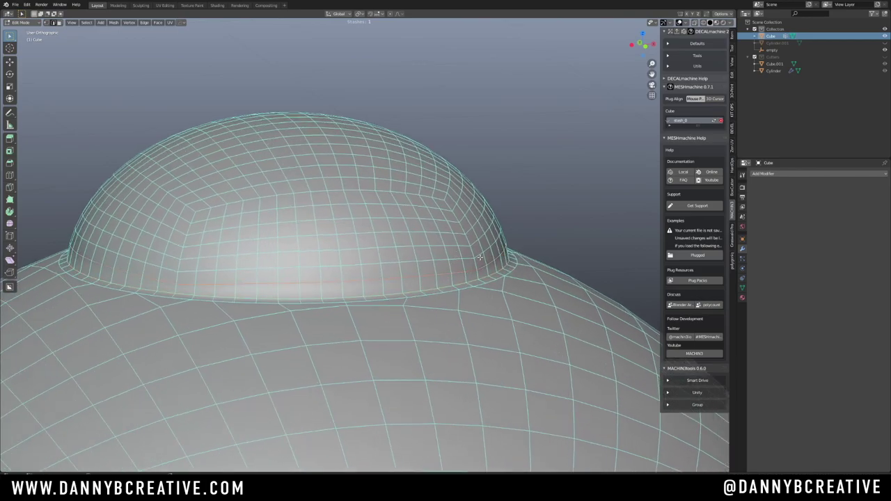
{"action": "right_click", "coordinate": [479, 268]}
{"action": "mouse_move", "coordinate": [470, 242]}
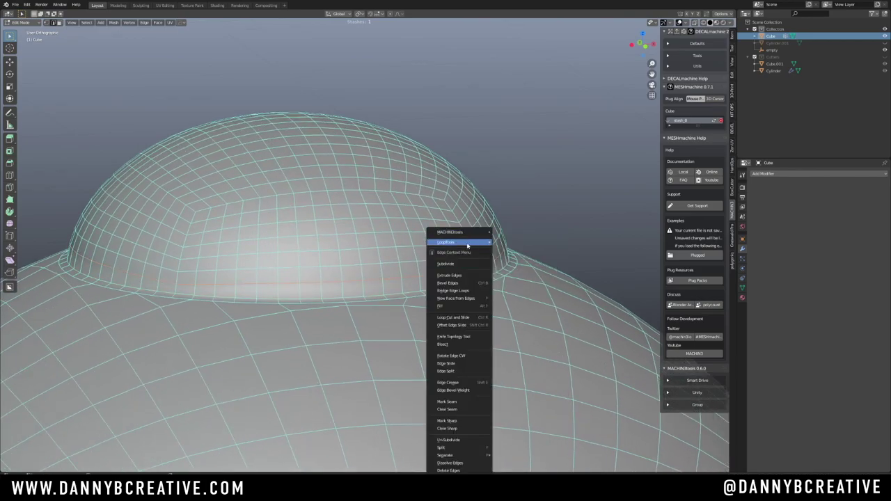
{"action": "left_click", "coordinate": [521, 252]}
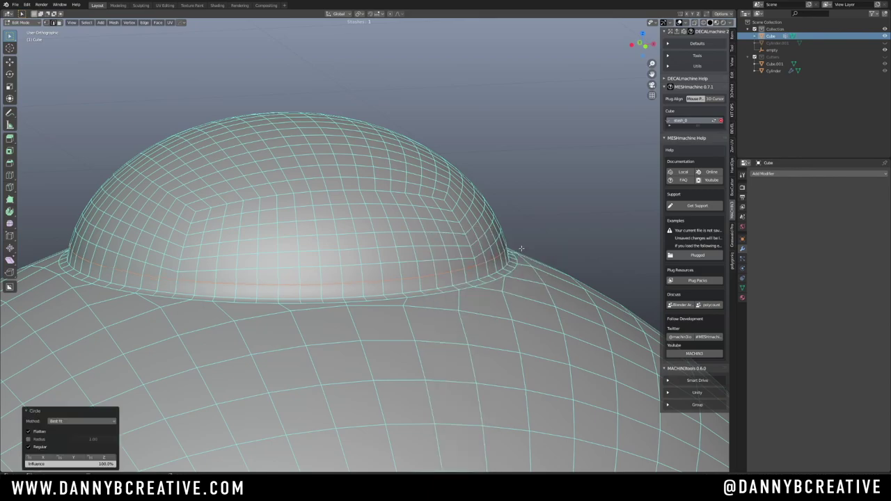
{"action": "middle_click_drag", "start_coordinate": [476, 263], "coordinate": [482, 255]}
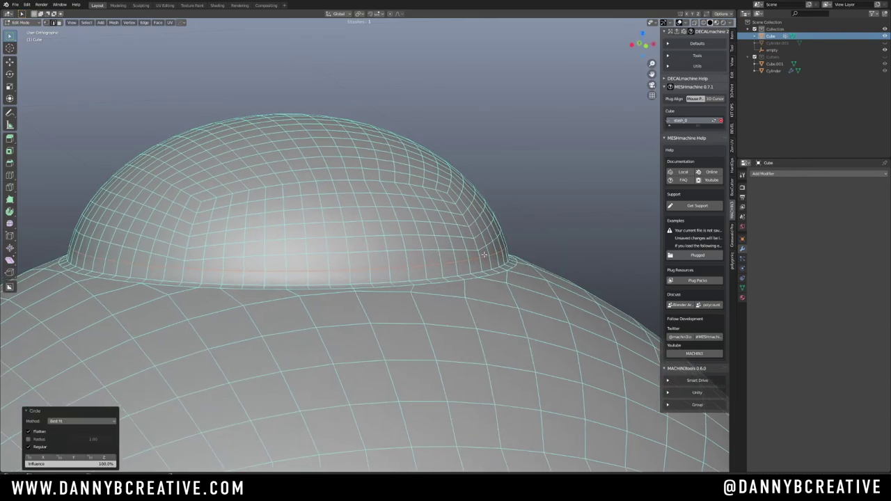
Slide the edge loop above the small dome's base slightly down toward the junction with the body
{"action": "key", "text": "alt+a"}
{"action": "left_click", "coordinate": [487, 287]}
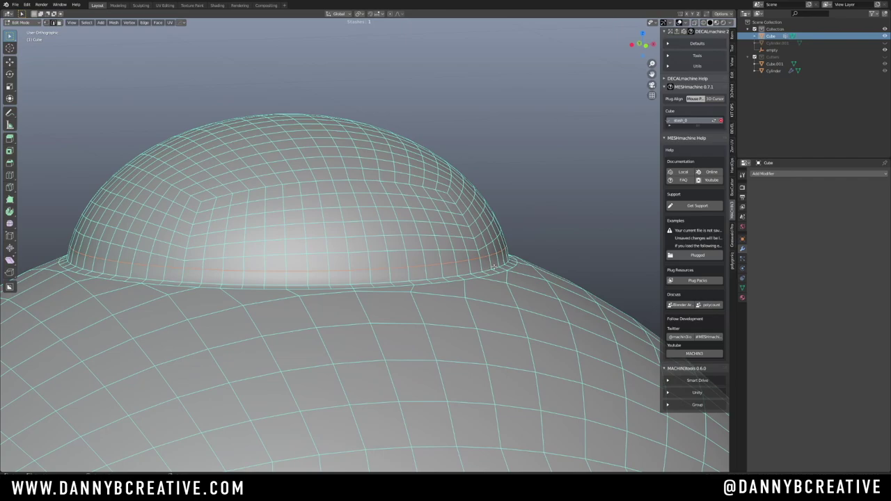
{"action": "key", "text": "g"}
{"action": "key", "text": "g"}
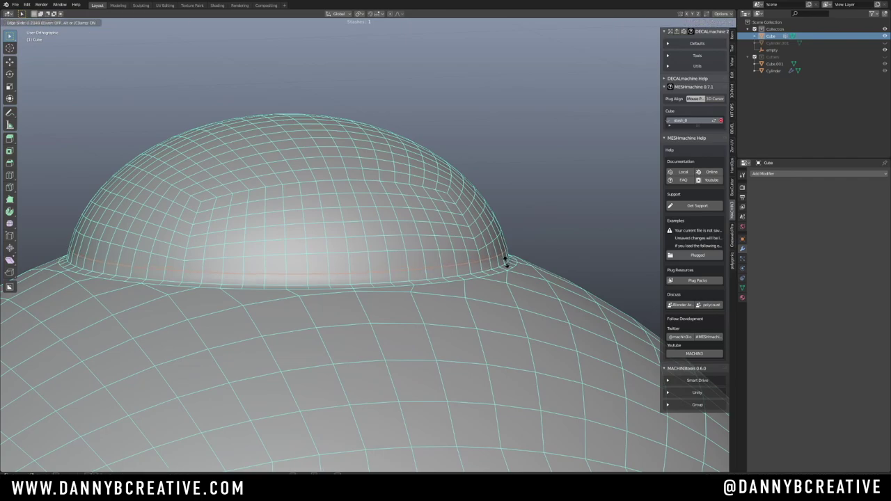
{"action": "left_click", "coordinate": [506, 262]}
{"action": "key", "text": "Tab"}
{"action": "middle_click_drag", "start_coordinate": [505, 215], "coordinate": [533, 255]}
{"action": "middle_click_drag", "start_coordinate": [230, 246], "coordinate": [379, 245]}
Bevel the edge loop at the small dome's base with 4 segments and an offset of about 0.0058 m, and return to Object Mode
{"action": "key", "text": "Tab"}
{"action": "left_click", "coordinate": [391, 258]}
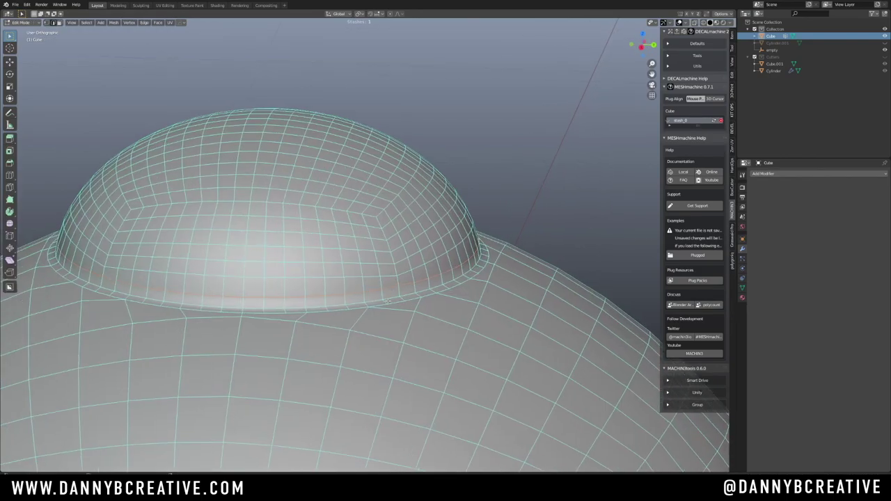
{"action": "scroll", "coordinate": [441, 265], "scroll_direction": "up", "scroll_amount": 3}
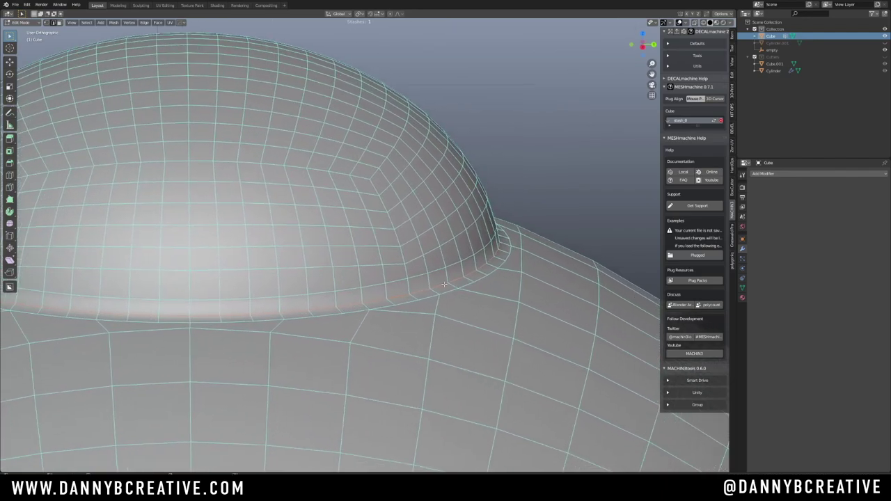
{"action": "key", "text": "ctrl+b"}
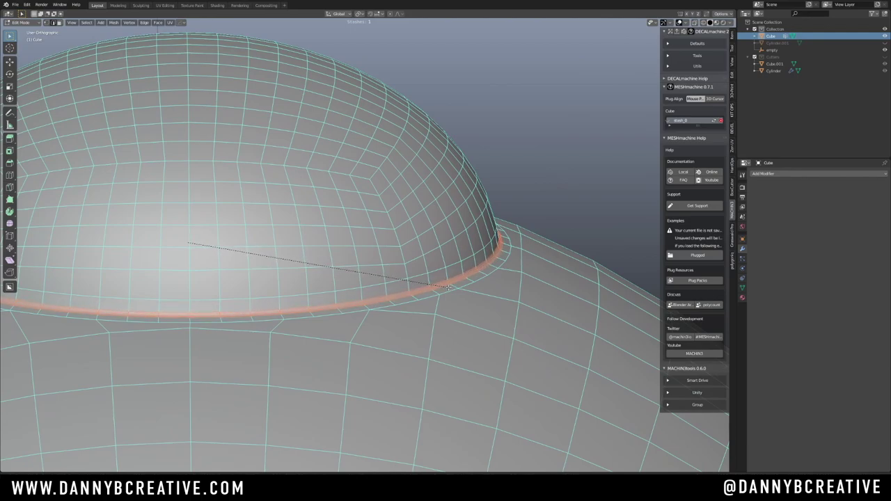
{"action": "left_click", "coordinate": [446, 286]}
{"action": "key", "text": "Tab"}
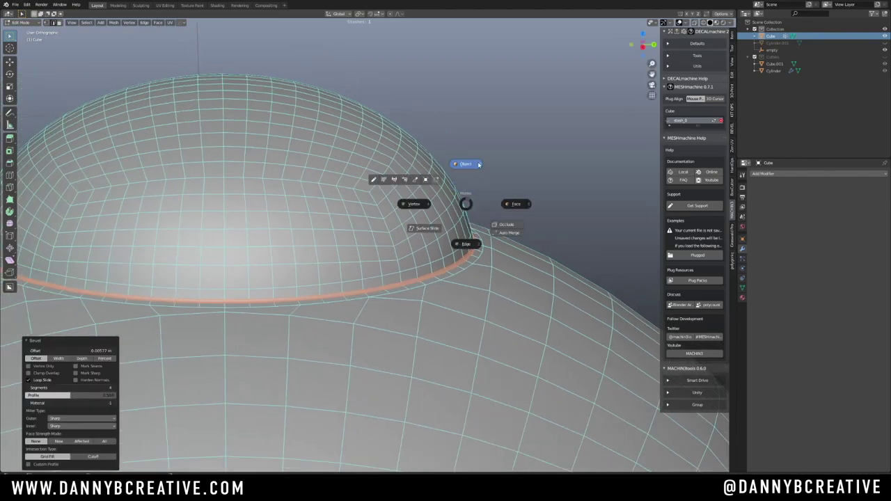
{"action": "left_click", "coordinate": [462, 165]}
Unhide the cylinder on top of the small dome and leave local view
{"action": "scroll", "coordinate": [462, 165], "scroll_direction": "down", "scroll_amount": 5}
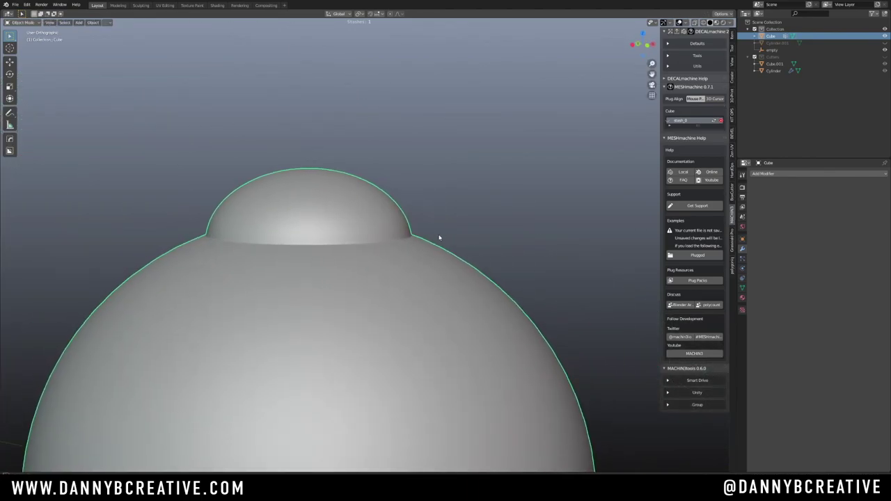
{"action": "middle_click_drag", "start_coordinate": [484, 244], "coordinate": [401, 230]}
{"action": "middle_click_drag", "start_coordinate": [381, 299], "coordinate": [390, 237]}
{"action": "scroll", "coordinate": [344, 288], "scroll_direction": "down", "scroll_amount": 1}
{"action": "scroll", "coordinate": [350, 278], "scroll_direction": "down", "scroll_amount": 2}
{"action": "scroll", "coordinate": [348, 282], "scroll_direction": "up", "scroll_amount": 2}
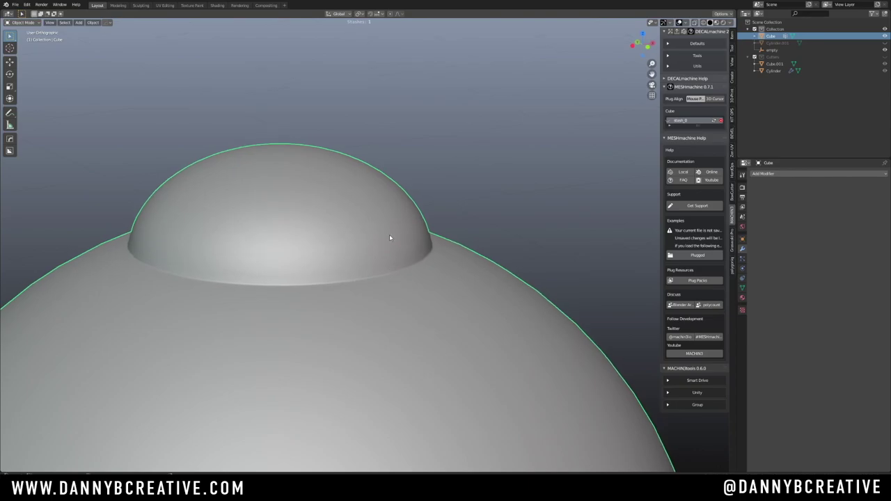
{"action": "key", "text": "KP_Divide"}
{"action": "key", "text": "ctrl+s"}
{"action": "key", "text": "6"}
{"action": "scroll", "coordinate": [369, 163], "scroll_direction": "up", "scroll_amount": 3}
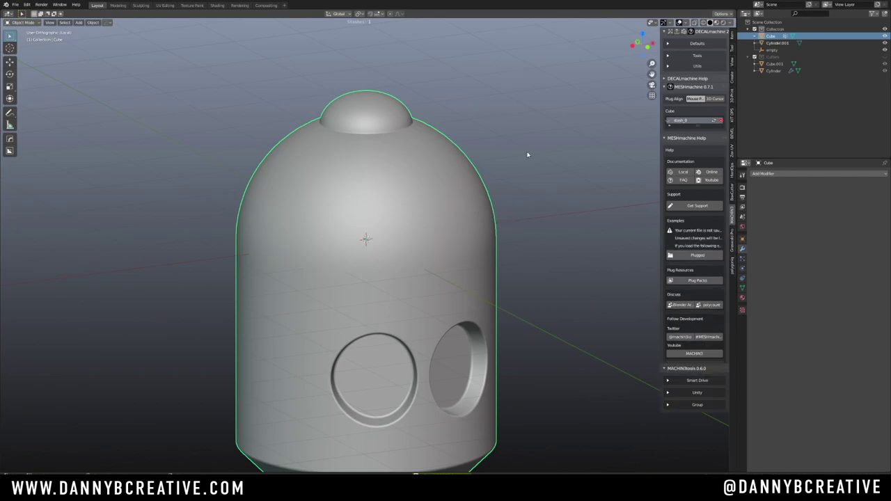
{"action": "key", "text": "KP_Divide"}
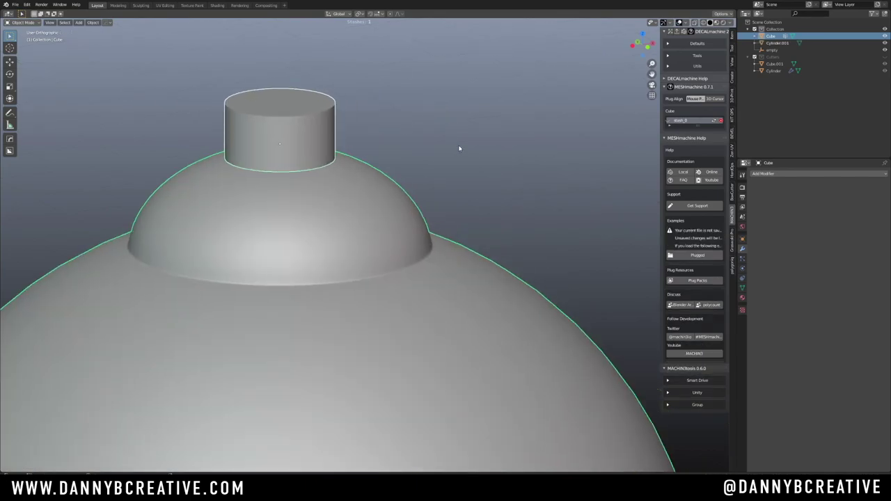
Turn on the viewport's wireframe overlay and merge the cylinder into the domed body with a nondestructive Hard Ops Union boolean
{"action": "left_click", "coordinate": [299, 138]}
{"action": "middle_click_drag", "start_coordinate": [350, 117], "coordinate": [368, 147]}
{"action": "scroll", "coordinate": [340, 135], "scroll_direction": "up", "scroll_amount": 2}
{"action": "key", "text": "alt+v"}
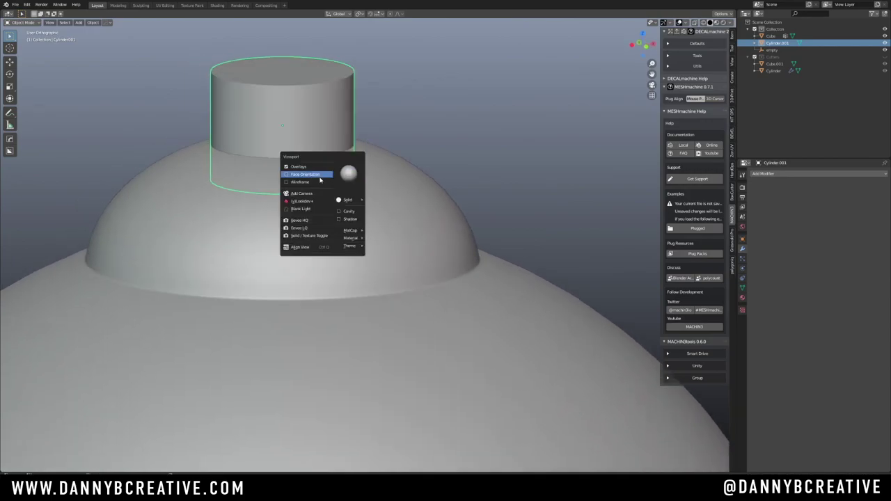
{"action": "left_click", "coordinate": [315, 182]}
{"action": "middle_click_drag", "start_coordinate": [315, 183], "coordinate": [376, 182]}
{"action": "left_click", "coordinate": [375, 182]}
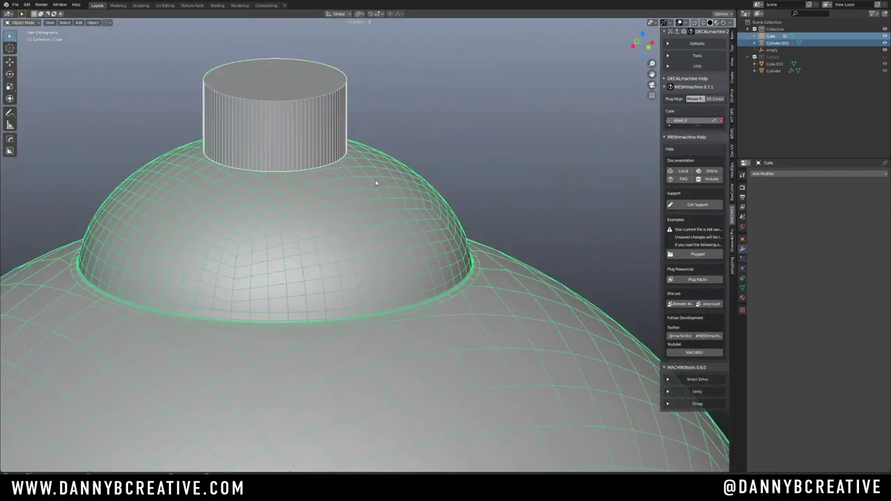
{"action": "key", "text": "ctrl+shift+KP_Add"}
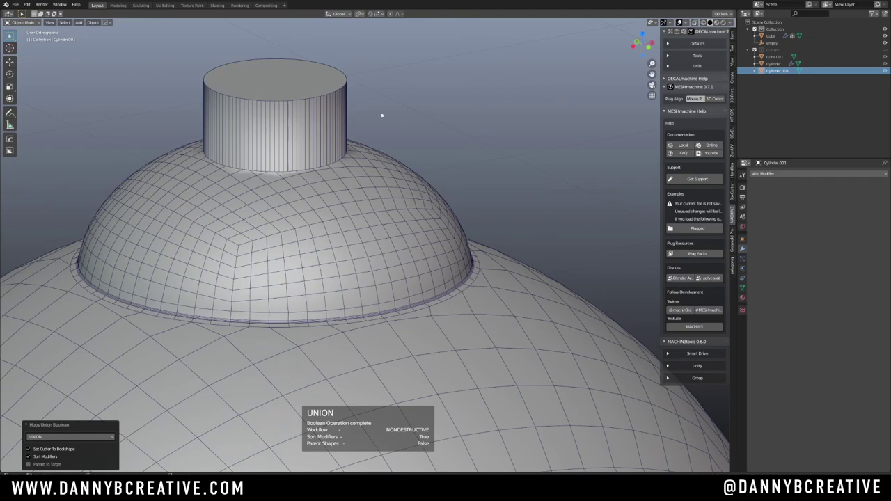
{"action": "middle_click_drag", "start_coordinate": [329, 160], "coordinate": [338, 195], "text": "ctrl"}
{"action": "scroll", "coordinate": [308, 188], "scroll_direction": "up", "scroll_amount": 1}
{"action": "key", "text": "Tab"}
{"action": "left_click", "coordinate": [340, 229]}
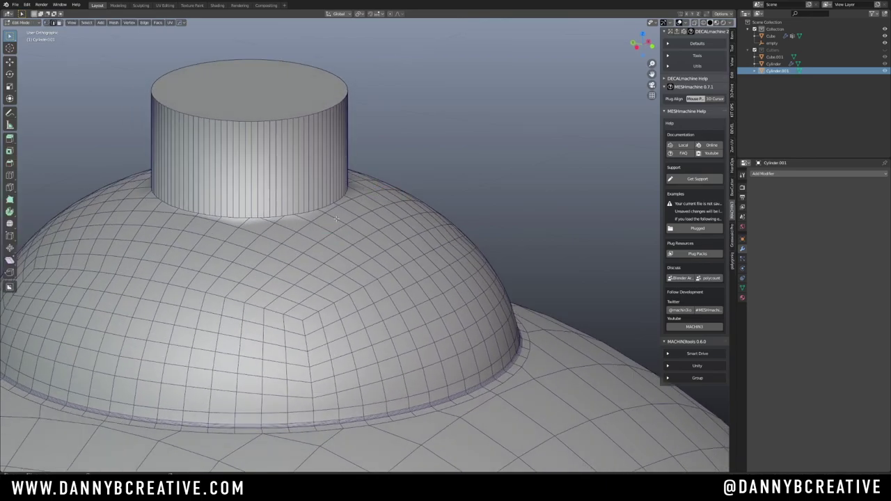
{"action": "key", "text": "Tab"}
{"action": "left_click", "coordinate": [341, 150]}
Select the domed body and apply its Boolean modifier
{"action": "left_click", "coordinate": [373, 209]}
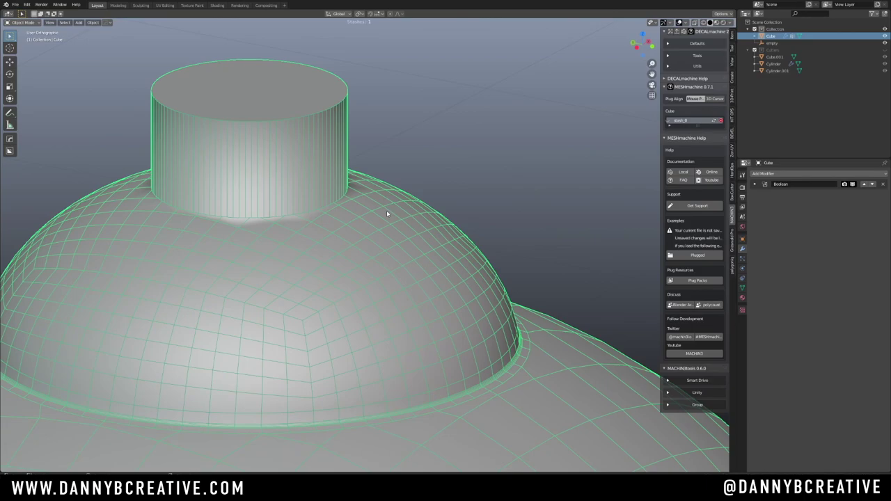
{"action": "key", "text": "q"}
{"action": "left_click", "coordinate": [412, 213]}
Select the seam loop around the cylinder's base in Edit Mode and clean it with MESHmachine Boolean Cleanup at threshold 0.15
{"action": "middle_click_drag", "start_coordinate": [299, 213], "coordinate": [335, 230], "text": "shift"}
{"action": "scroll", "coordinate": [365, 232], "scroll_direction": "up", "scroll_amount": 2}
{"action": "key", "text": "Tab"}
{"action": "left_click", "coordinate": [361, 222]}
{"action": "left_click", "coordinate": [327, 225]}
{"action": "left_click", "coordinate": [328, 225], "text": "alt"}
{"action": "key", "text": "Tab"}
{"action": "left_click", "coordinate": [288, 227]}
{"action": "right_click", "coordinate": [351, 217]}
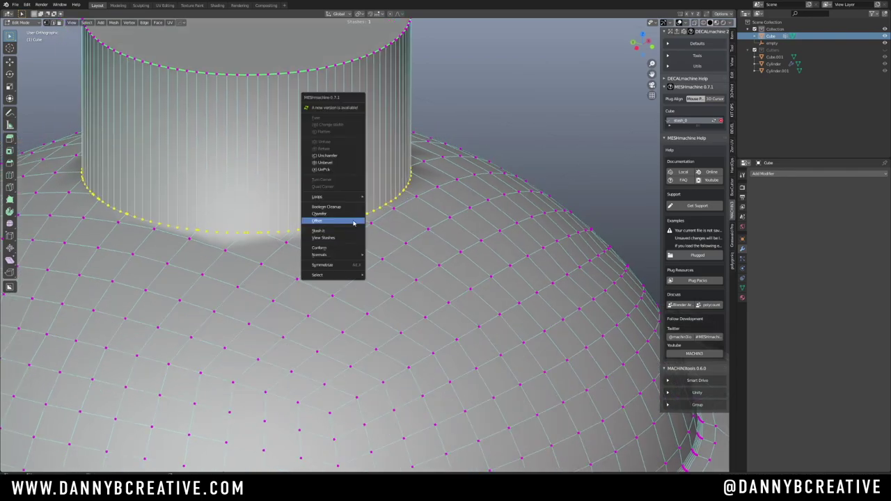
{"action": "left_click", "coordinate": [348, 207]}
{"action": "left_click", "coordinate": [451, 188]}
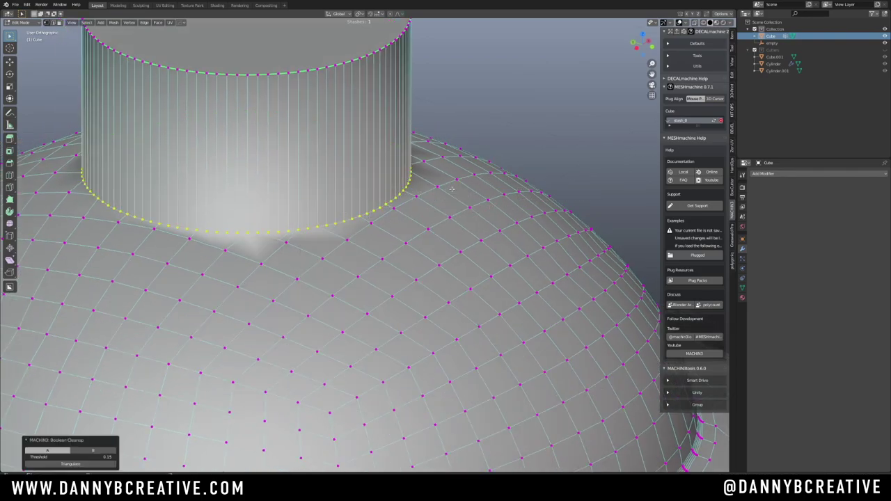
Offset the seam edges around the cylinder's base with MESHmachine Offset, width about 0.012
{"action": "middle_click_drag", "start_coordinate": [255, 135], "coordinate": [236, 206]}
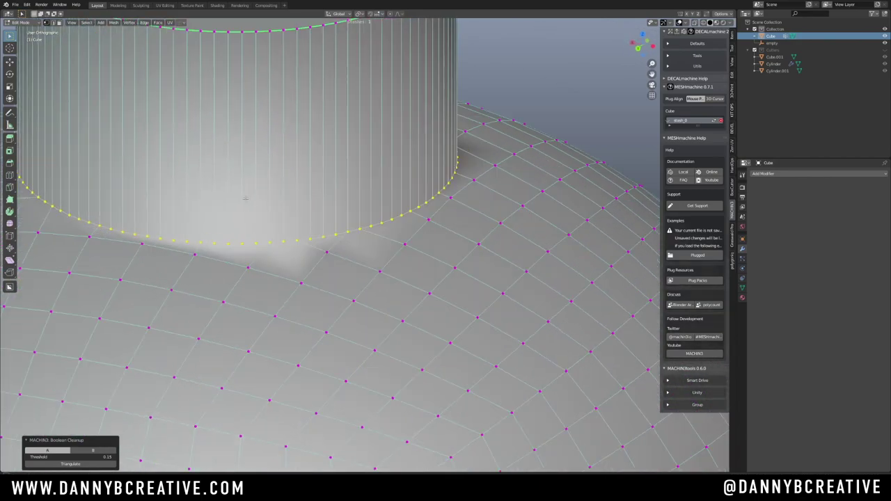
{"action": "middle_click_drag", "start_coordinate": [246, 199], "coordinate": [334, 187]}
{"action": "key", "text": "Tab"}
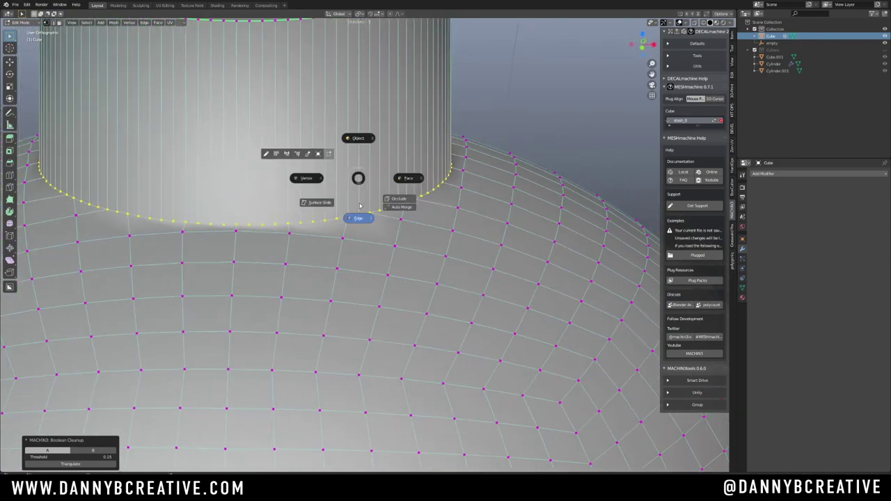
{"action": "left_click", "coordinate": [358, 217]}
{"action": "key", "text": "y"}
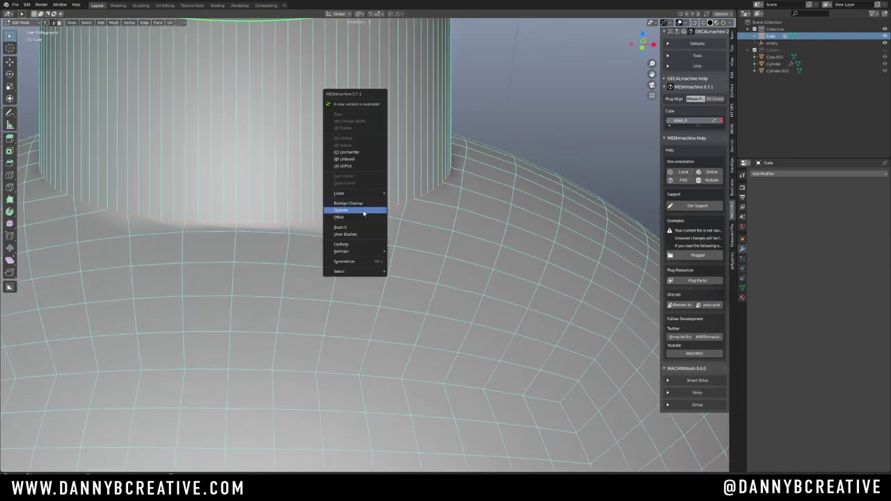
{"action": "left_click", "coordinate": [363, 220]}
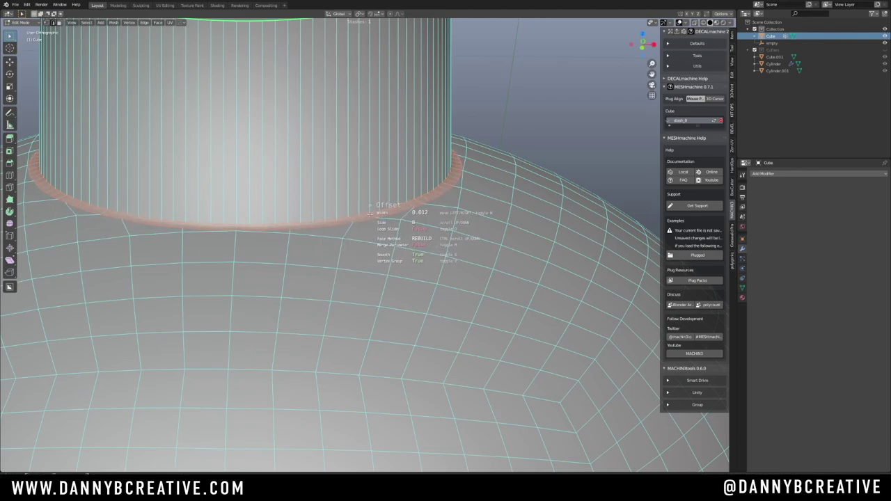
{"action": "left_click", "coordinate": [369, 215]}
Reshape the outer loop of the offset band around the cylinder with LoopTools Circle, Best fit
{"action": "middle_click_drag", "start_coordinate": [369, 214], "coordinate": [408, 205]}
{"action": "key", "text": "Tab"}
{"action": "left_click", "coordinate": [407, 244]}
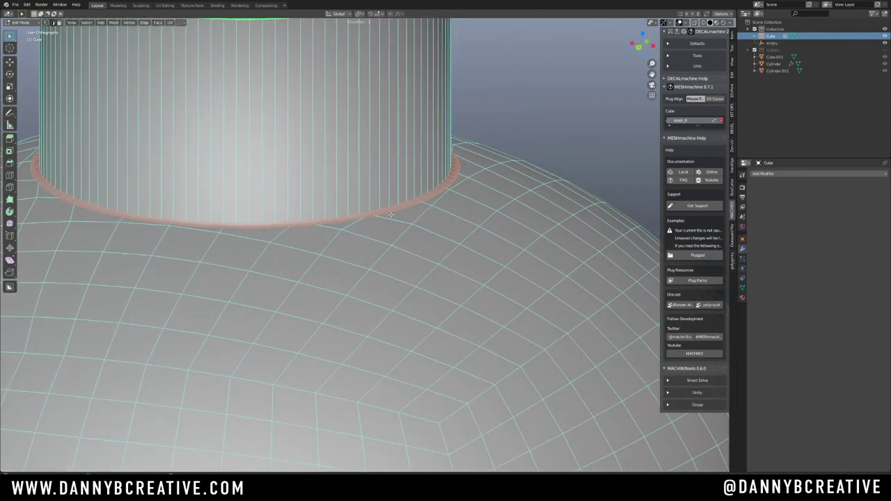
{"action": "left_click", "coordinate": [397, 211]}
{"action": "left_click", "coordinate": [399, 210], "text": "alt"}
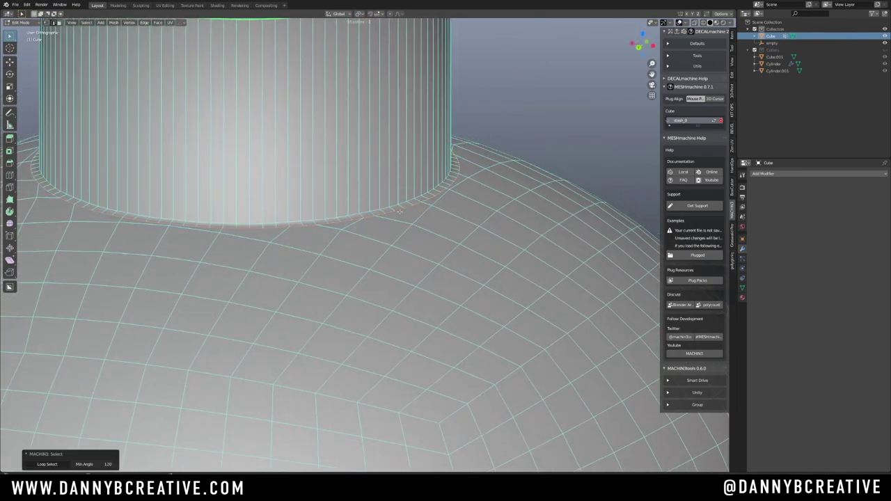
{"action": "right_click", "coordinate": [405, 207]}
{"action": "mouse_move", "coordinate": [410, 206]}
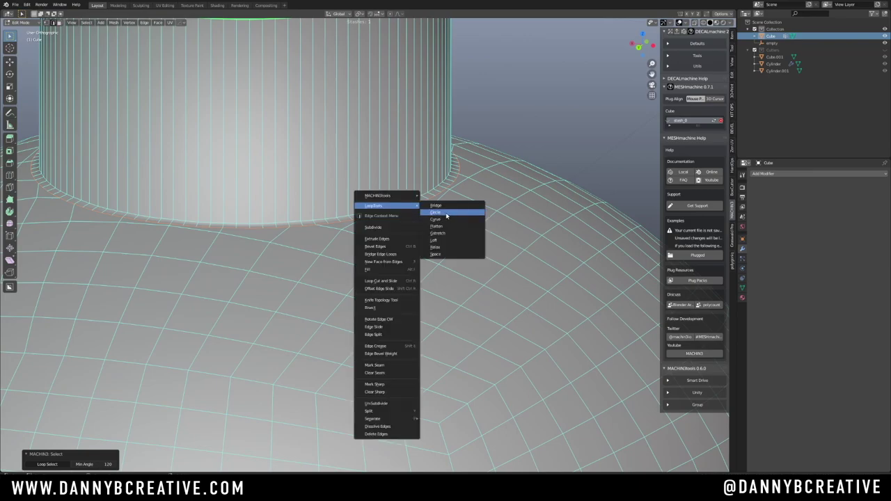
{"action": "left_click", "coordinate": [446, 214]}
{"action": "key", "text": "alt+z"}
{"action": "key", "text": "alt+z"}
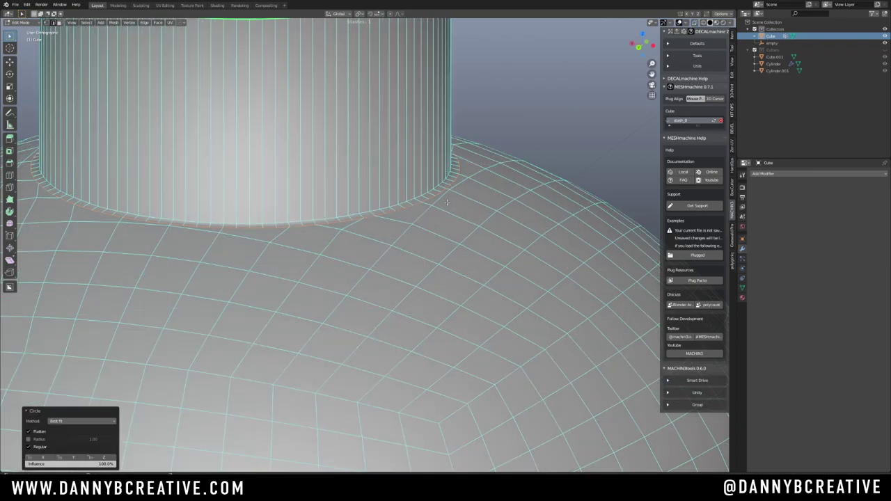
{"action": "key", "text": "alt+a"}
{"action": "key", "text": "Escape"}
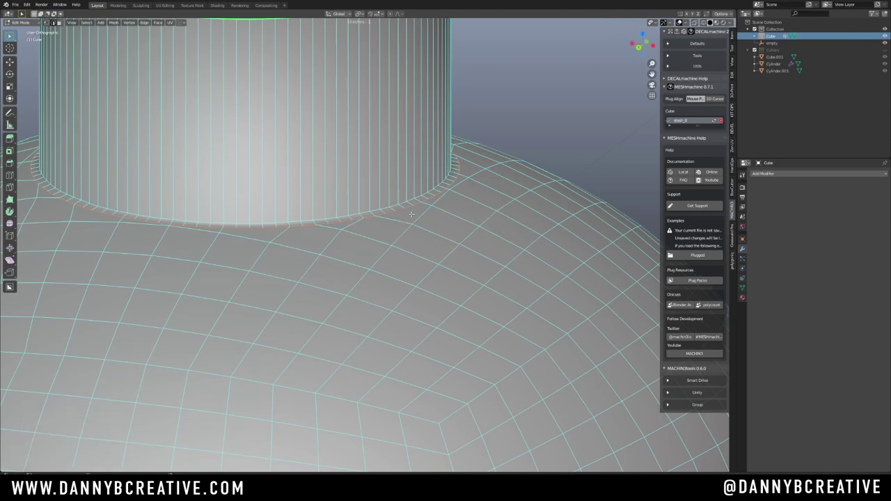
Reshape the inner loop at the cylinder's base with LoopTools Circle, Best fit
{"action": "key", "text": "alt+a"}
{"action": "right_click", "coordinate": [388, 207]}
{"action": "mouse_move", "coordinate": [388, 208]}
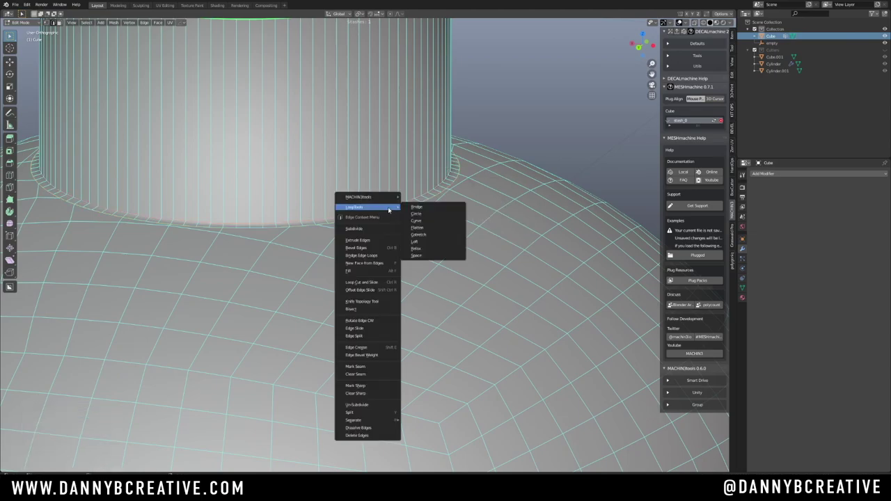
{"action": "left_click", "coordinate": [424, 217]}
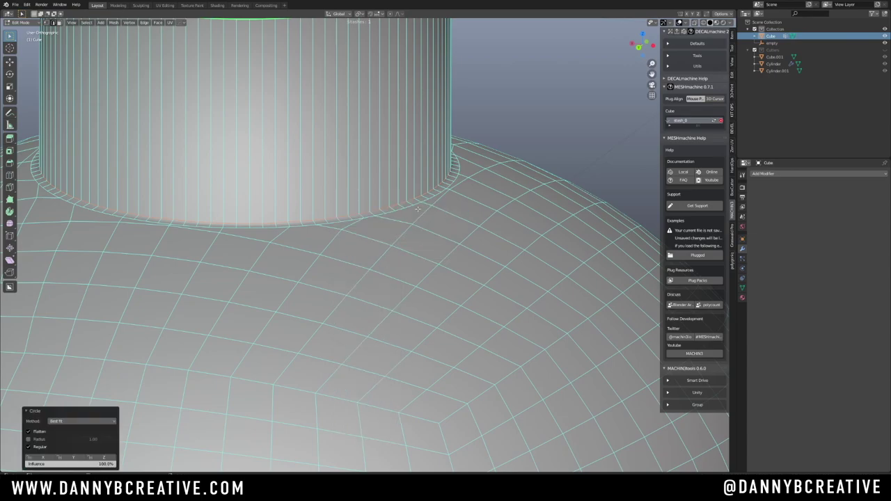
{"action": "key", "text": "alt+a"}
{"action": "left_click", "coordinate": [414, 244]}
Return to Object Mode and turn off the wireframe overlay to check the shading around the cylinder's base
{"action": "middle_click_drag", "start_coordinate": [412, 232], "coordinate": [406, 171], "text": "ctrl"}
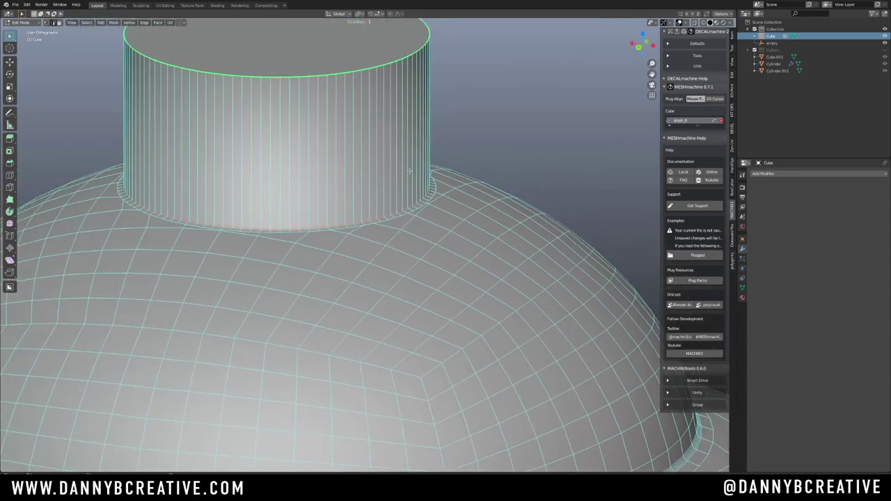
{"action": "key", "text": "Tab"}
{"action": "left_click", "coordinate": [411, 112]}
{"action": "middle_click_drag", "start_coordinate": [397, 99], "coordinate": [394, 190]}
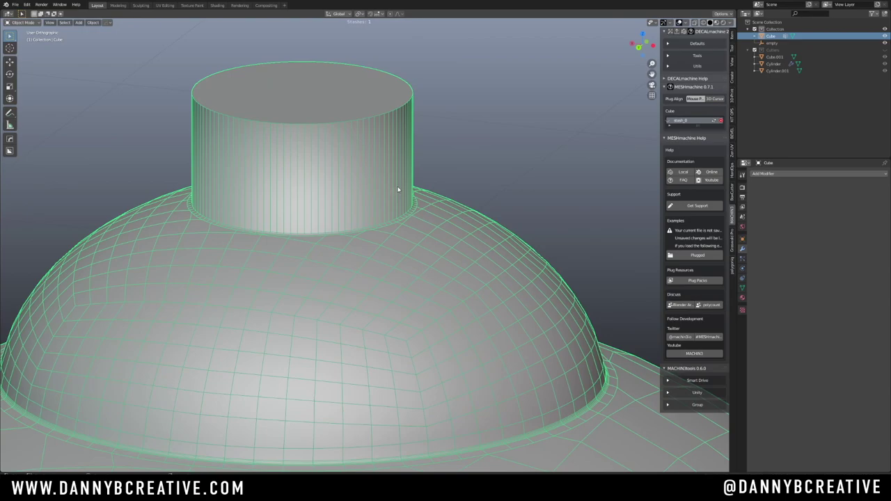
{"action": "key", "text": "z"}
{"action": "left_click", "coordinate": [440, 187]}
{"action": "key", "text": "alt+v"}
{"action": "left_click", "coordinate": [387, 205]}
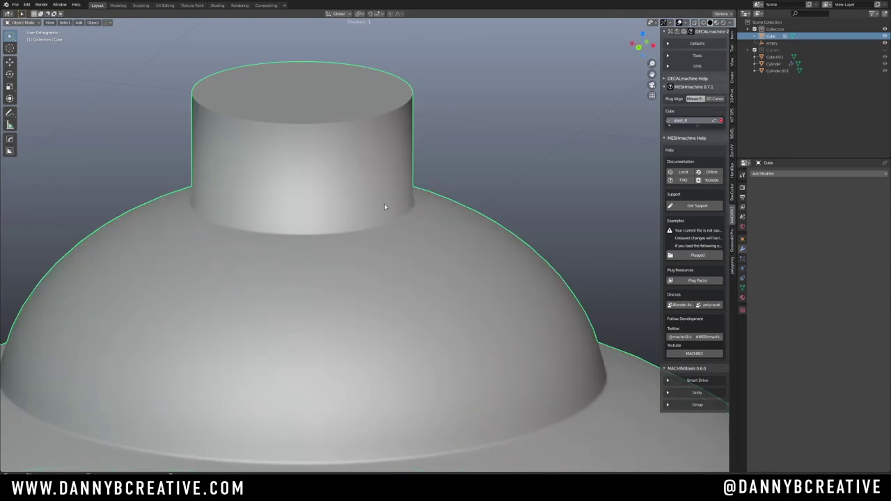
{"action": "middle_click_drag", "start_coordinate": [385, 207], "coordinate": [396, 186]}
{"action": "scroll", "coordinate": [400, 184], "scroll_direction": "up", "scroll_amount": 5}
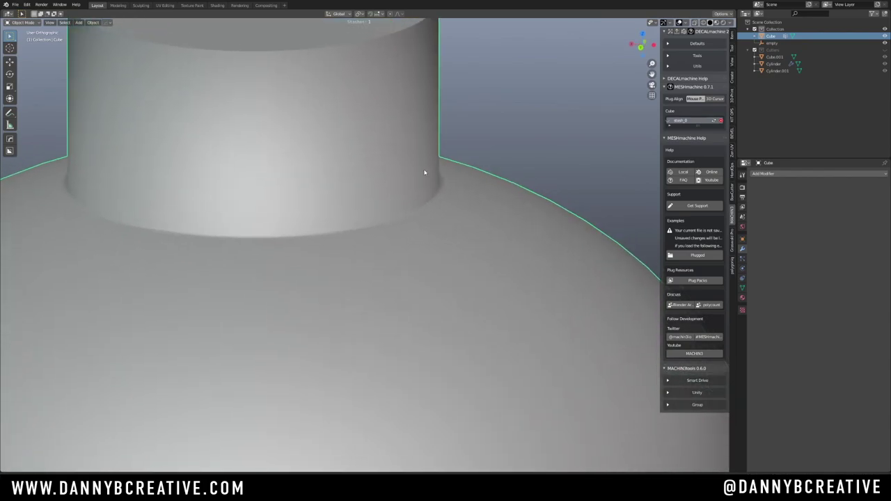
Bevel the edge loop at the cylinder's base in Edit Mode and return to Object Mode
{"action": "key", "text": "Tab"}
{"action": "left_click", "coordinate": [410, 204]}
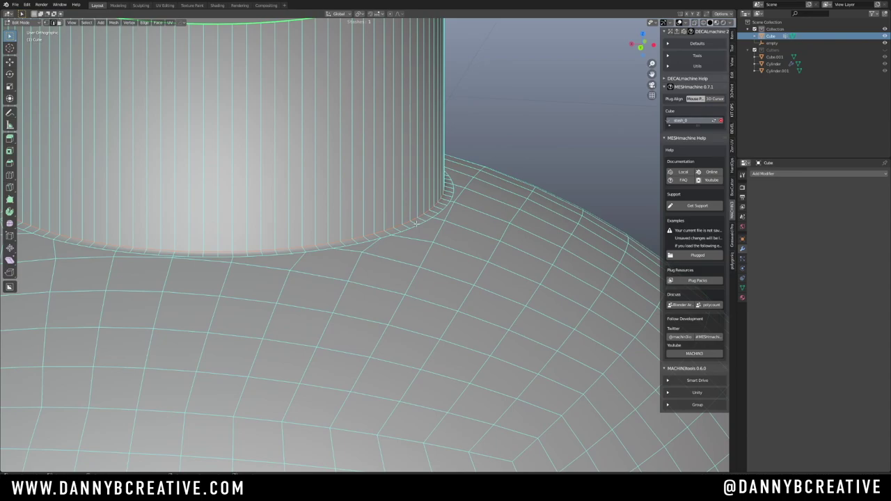
{"action": "key", "text": "ctrl+b"}
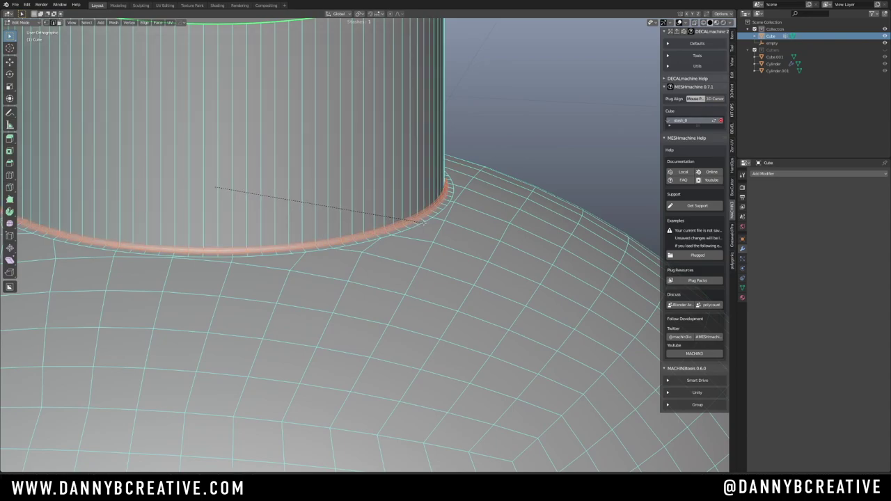
{"action": "left_click", "coordinate": [423, 222]}
{"action": "middle_click_drag", "start_coordinate": [424, 121], "coordinate": [401, 248], "text": "ctrl"}
{"action": "key", "text": "Tab"}
{"action": "left_click", "coordinate": [427, 106]}
{"action": "scroll", "coordinate": [402, 248], "scroll_direction": "up", "scroll_amount": 5}
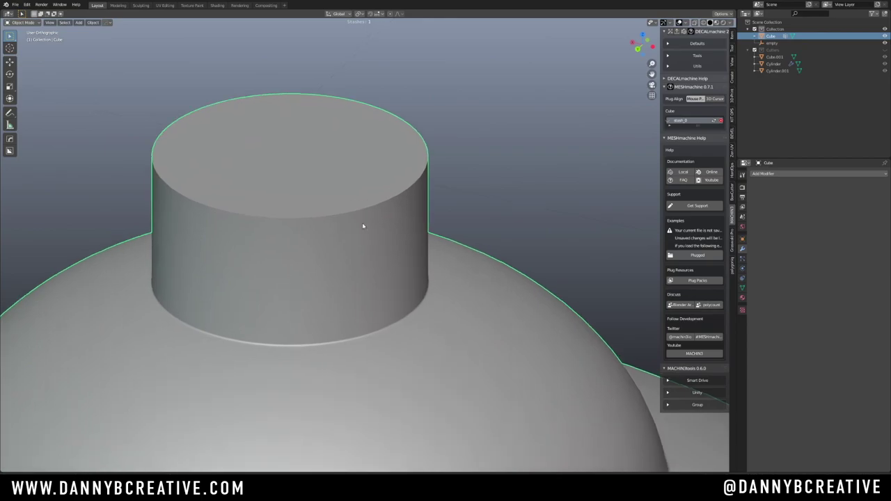
Switch the viewport shading display and back to check the bevel at the cylinder's base
{"action": "key", "text": "z"}
{"action": "left_click", "coordinate": [343, 251]}
{"action": "mouse_move", "coordinate": [343, 251]}
{"action": "middle_mouse_down"}
{"action": "mouse_move", "coordinate": [338, 276]}
{"action": "mouse_move", "coordinate": [354, 241]}
{"action": "mouse_move", "coordinate": [288, 260]}
{"action": "mouse_move", "coordinate": [312, 262]}
{"action": "mouse_move", "coordinate": [325, 251]}
{"action": "mouse_move", "coordinate": [363, 188]}
{"action": "mouse_move", "coordinate": [357, 219]}
{"action": "mouse_move", "coordinate": [383, 286]}
{"action": "mouse_move", "coordinate": [398, 248]}
{"action": "middle_mouse_up"}
{"action": "key", "text": "z"}
{"action": "left_click", "coordinate": [371, 251]}
Bevel the cylinder's top edge loop in Edit Mode and return to Object Mode
{"action": "key", "text": "Tab"}
{"action": "left_click", "coordinate": [426, 167]}
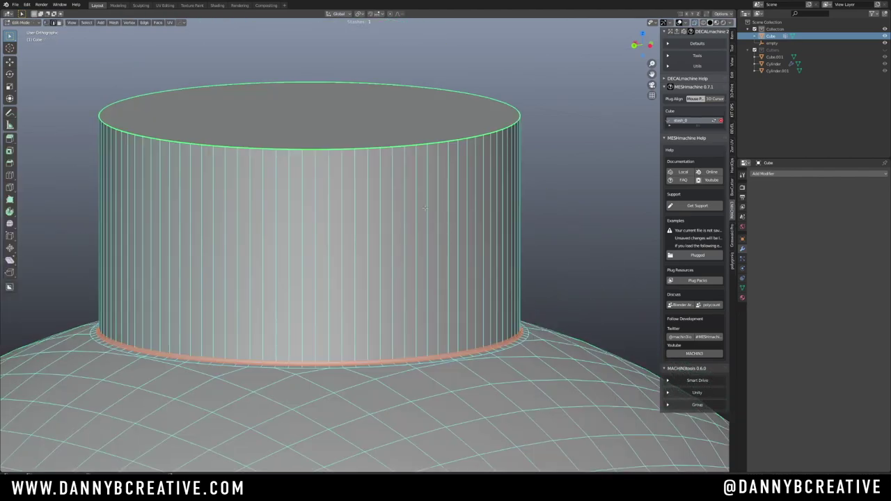
{"action": "middle_click_drag", "start_coordinate": [425, 166], "coordinate": [426, 184]}
{"action": "left_click", "coordinate": [430, 182], "text": "alt"}
{"action": "key", "text": "i"}
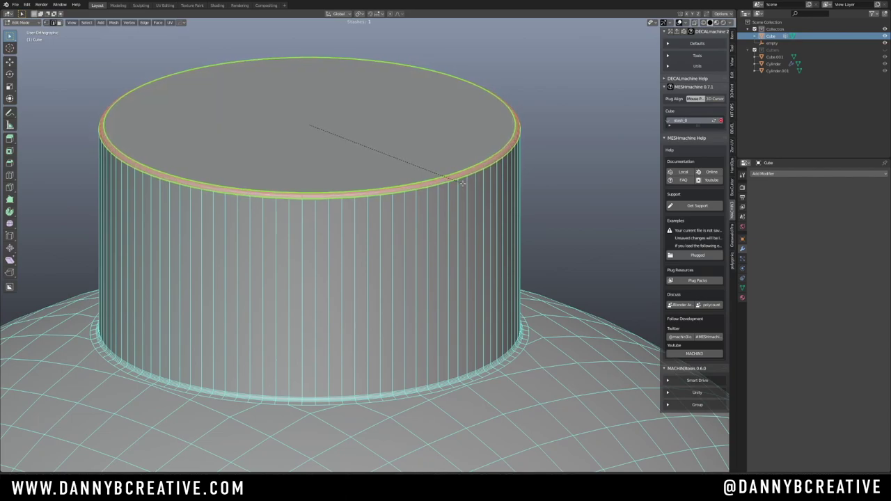
{"action": "left_click", "coordinate": [462, 183]}
{"action": "middle_click_drag", "start_coordinate": [462, 183], "coordinate": [465, 217], "text": "ctrl"}
{"action": "key", "text": "Tab"}
{"action": "left_click", "coordinate": [475, 109]}
Deselect the domed body and save the file
{"action": "middle_click_drag", "start_coordinate": [488, 122], "coordinate": [407, 227], "text": "ctrl"}
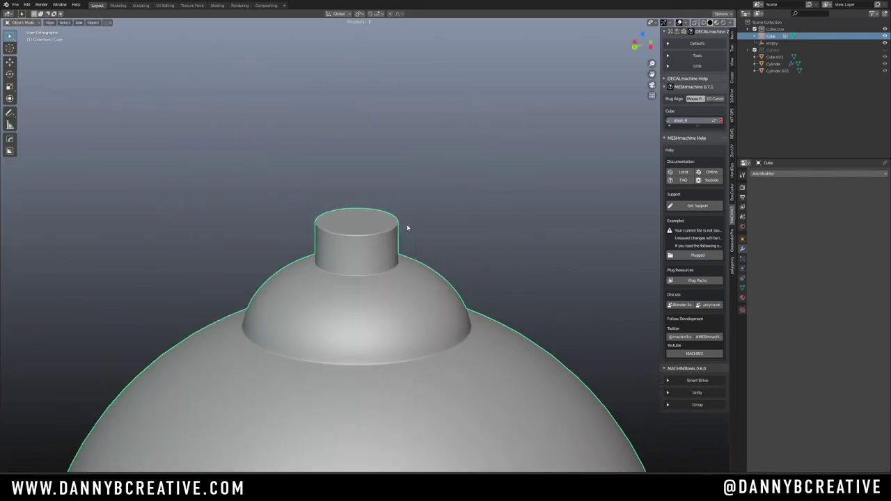
{"action": "scroll", "coordinate": [407, 228], "scroll_direction": "down", "scroll_amount": 6}
{"action": "middle_click_drag", "start_coordinate": [358, 332], "coordinate": [309, 218]}
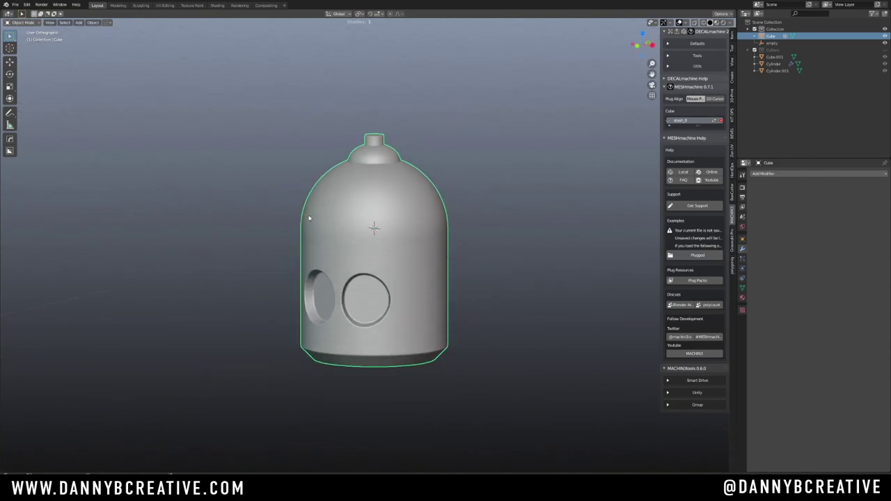
{"action": "key", "text": "alt+a"}
{"action": "scroll", "coordinate": [426, 212], "scroll_direction": "up", "scroll_amount": 1}
{"action": "middle_click_drag", "start_coordinate": [418, 230], "coordinate": [390, 248]}
{"action": "scroll", "coordinate": [387, 240], "scroll_direction": "up", "scroll_amount": 1}
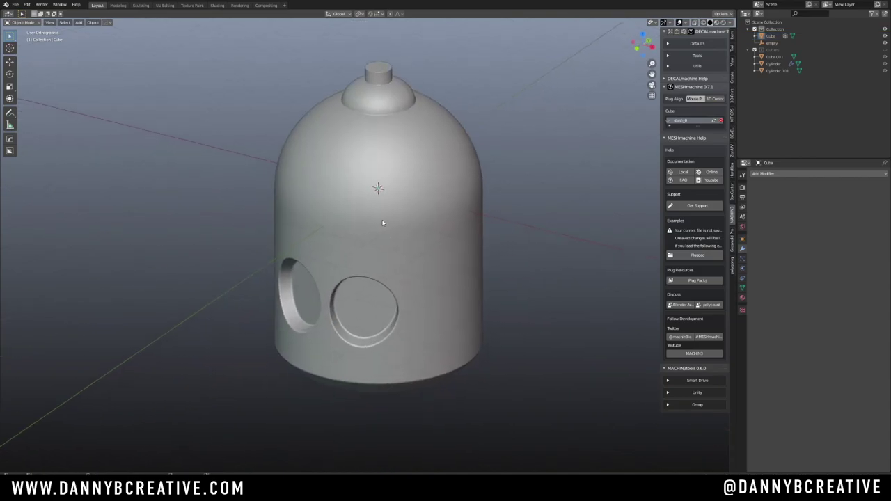
{"action": "key", "text": "ctrl+s"}
{"action": "key", "text": "s"}
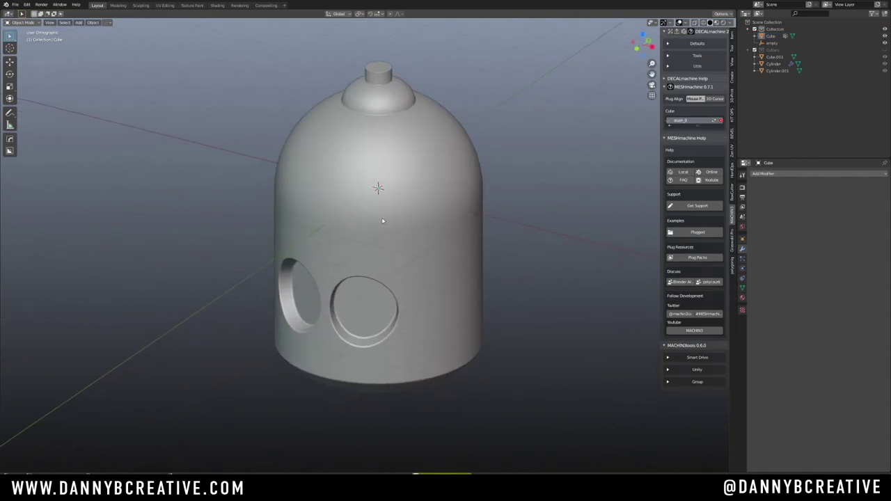
Examine the whole domed body from several angles, including the front holes, chamfered underside and merged top parts
{"action": "scroll", "coordinate": [371, 216], "scroll_direction": "down", "scroll_amount": 1}
{"action": "middle_click_drag", "start_coordinate": [372, 216], "coordinate": [382, 234]}
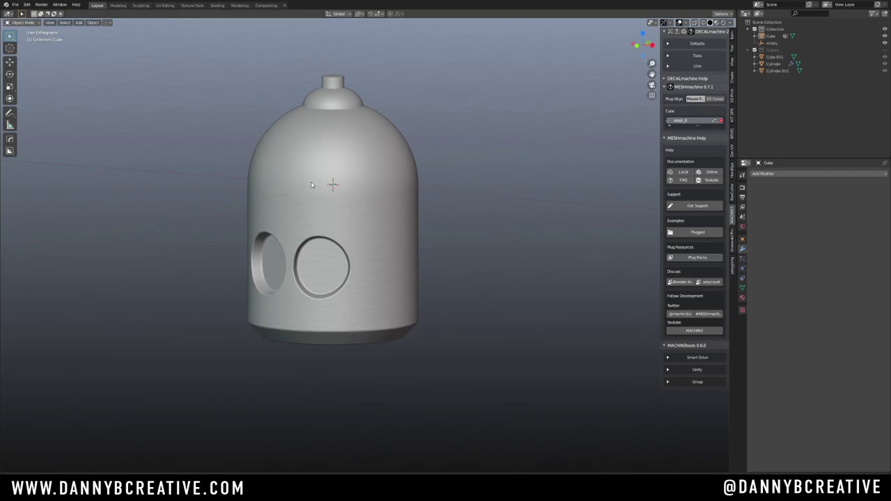
{"action": "middle_click_drag", "start_coordinate": [318, 178], "coordinate": [317, 189], "text": "ctrl"}
{"action": "middle_click_drag", "start_coordinate": [317, 189], "coordinate": [327, 181], "text": "shift"}
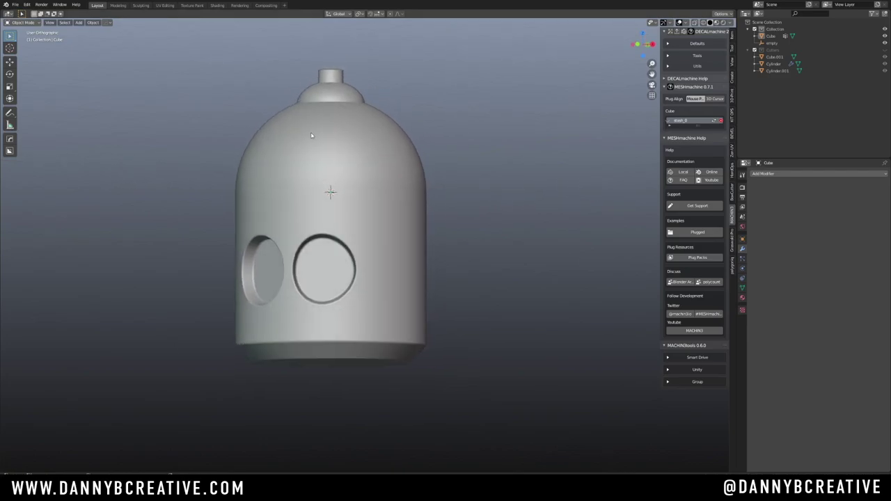
{"action": "middle_click_drag", "start_coordinate": [311, 183], "coordinate": [336, 135]}
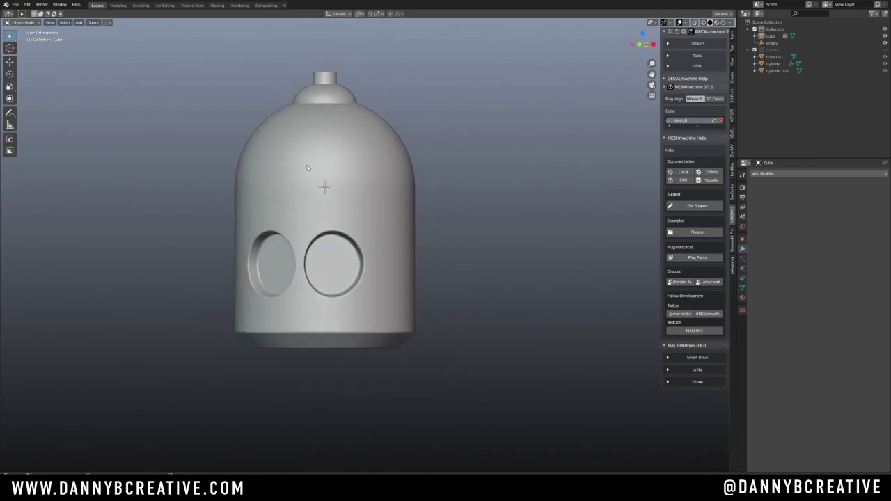
{"action": "mouse_move", "coordinate": [314, 175]}
{"action": "middle_mouse_down"}
{"action": "mouse_move", "coordinate": [330, 176]}
{"action": "mouse_move", "coordinate": [322, 179]}
{"action": "middle_mouse_up"}
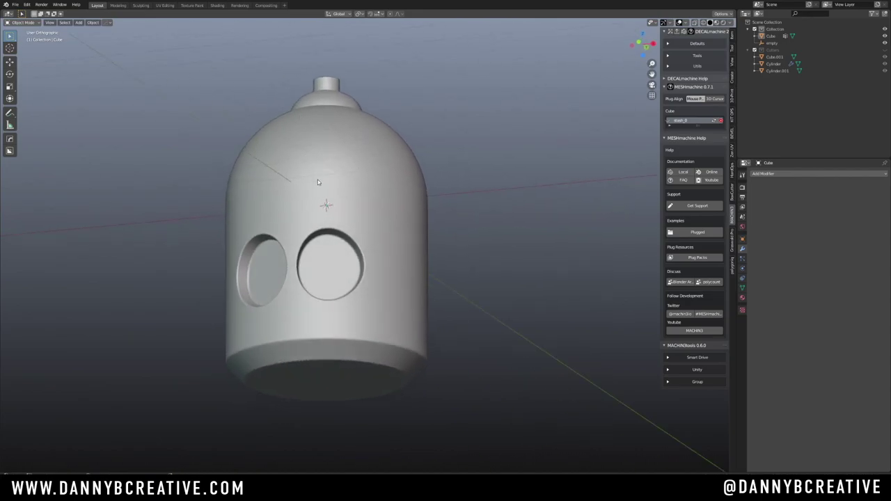
{"action": "middle_click_drag", "start_coordinate": [326, 183], "coordinate": [328, 206]}
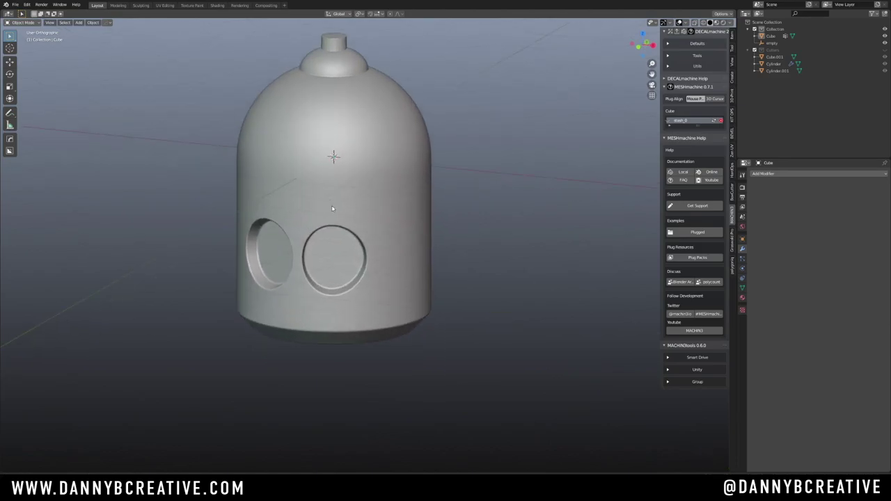
{"action": "scroll", "coordinate": [327, 207], "scroll_direction": "down", "scroll_amount": 2}
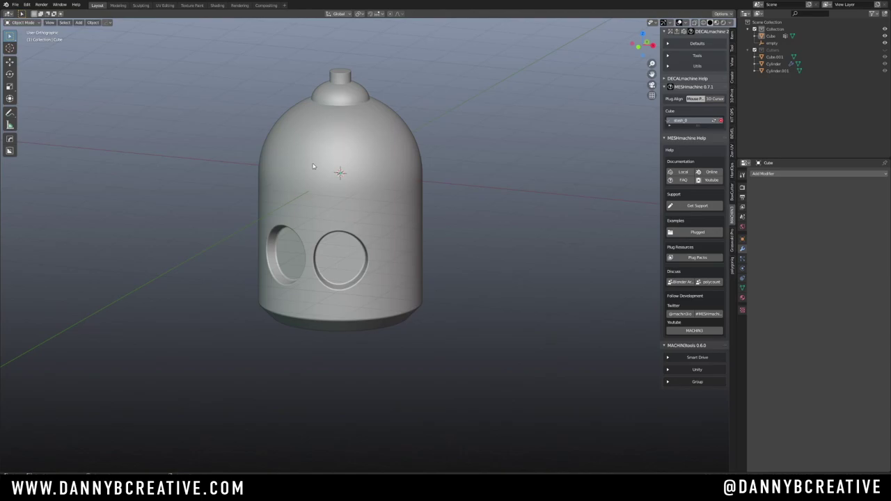
{"action": "middle_click_drag", "start_coordinate": [319, 179], "coordinate": [336, 222]}
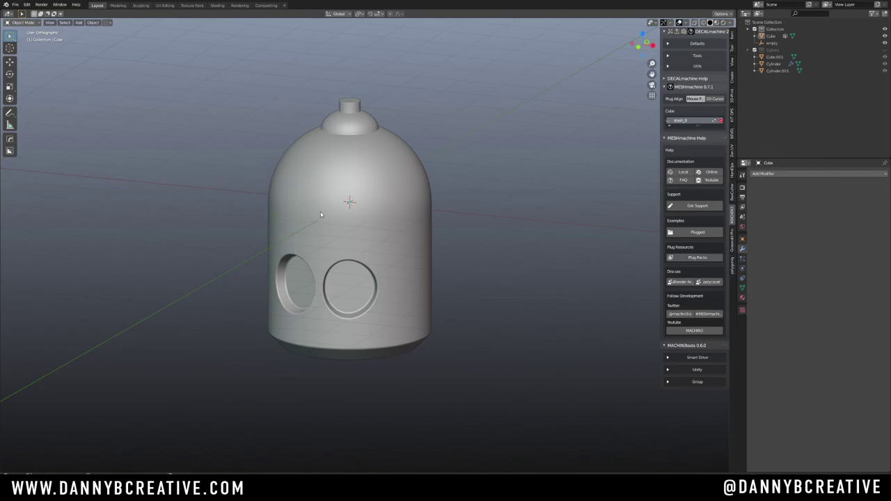
{"action": "middle_click_drag", "start_coordinate": [321, 214], "coordinate": [351, 240]}
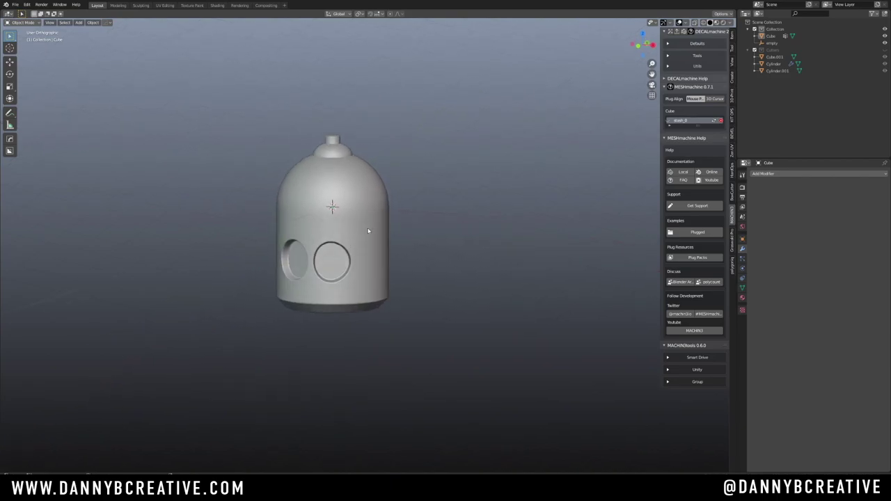